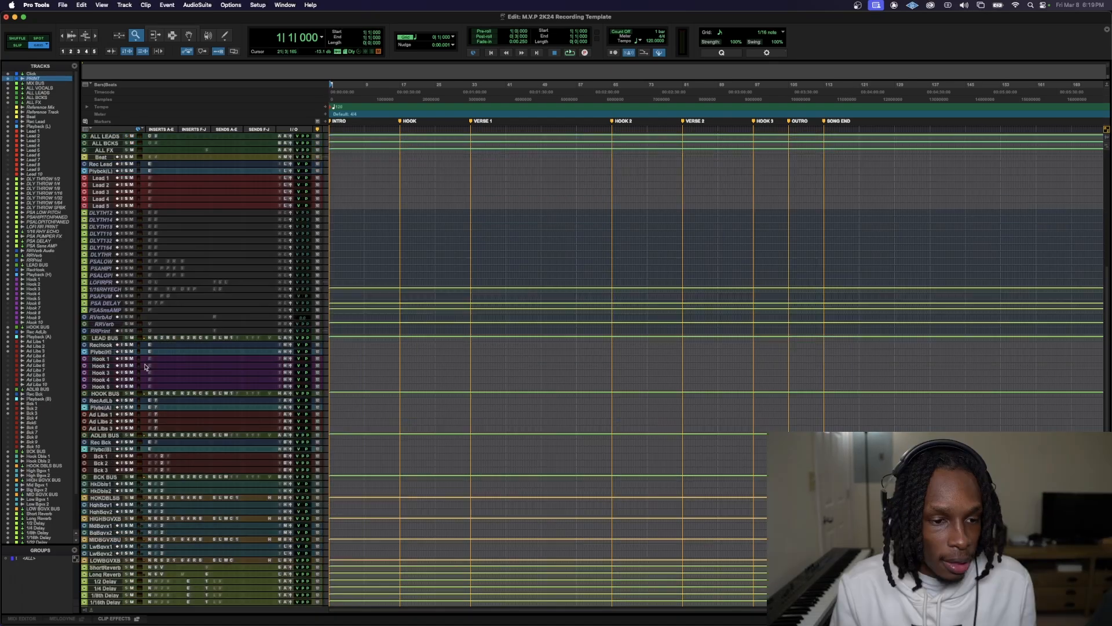
Select the tracks from MIX BUS through ALL FX and examine their inserts and output routing
scroll(147, 368, "up", 2)
left_click(106, 151)
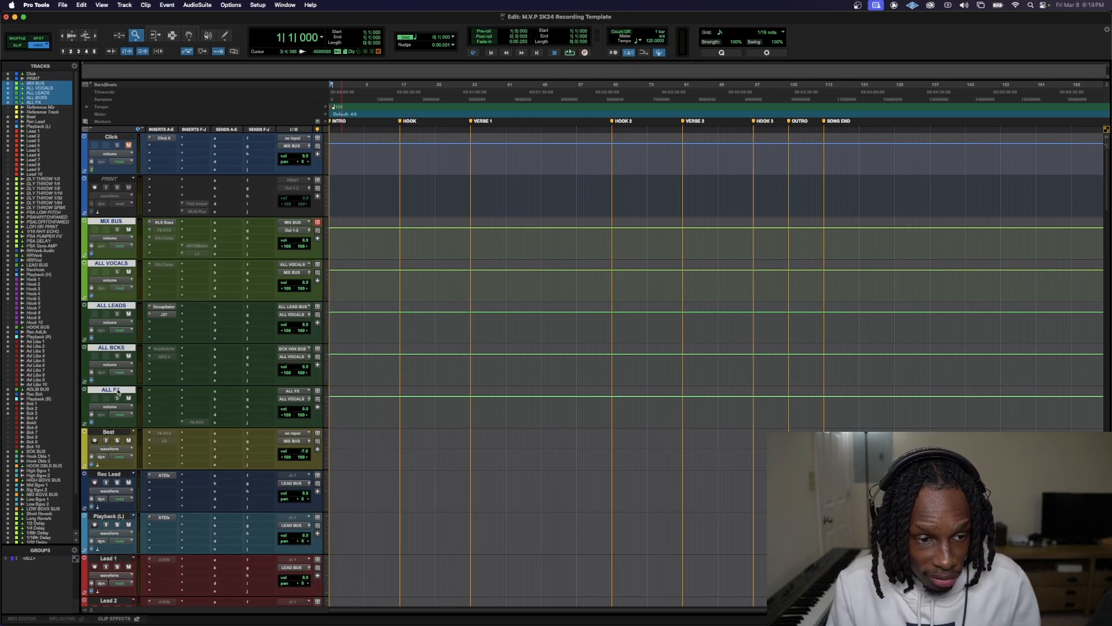
left_click(118, 391, "shift")
left_click(118, 348)
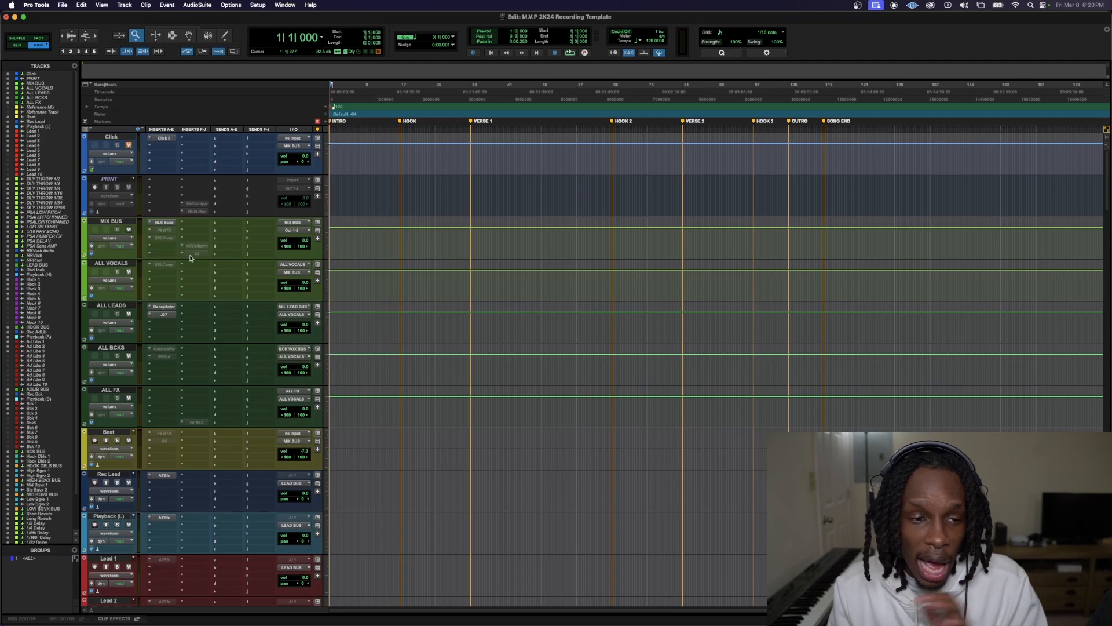
scroll(115, 349, "down", 3)
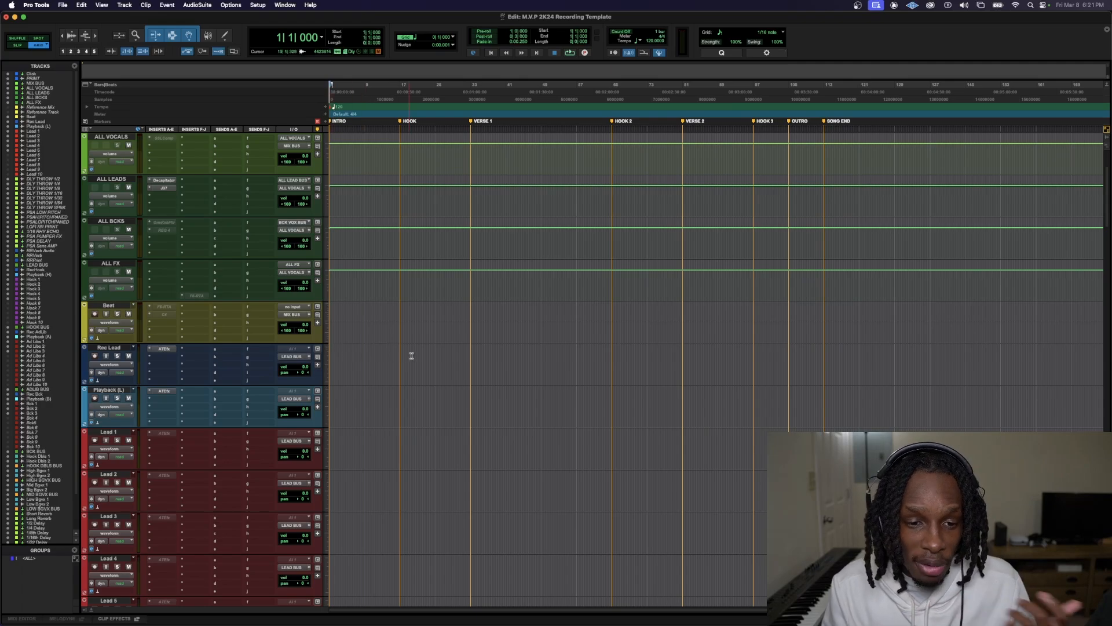
Mark the timeline on the Rec Lead track from just past the HOOK 2 marker back to the start, and review the lead tracks
left_click_drag(618, 357, 87, 359)
left_click(108, 349)
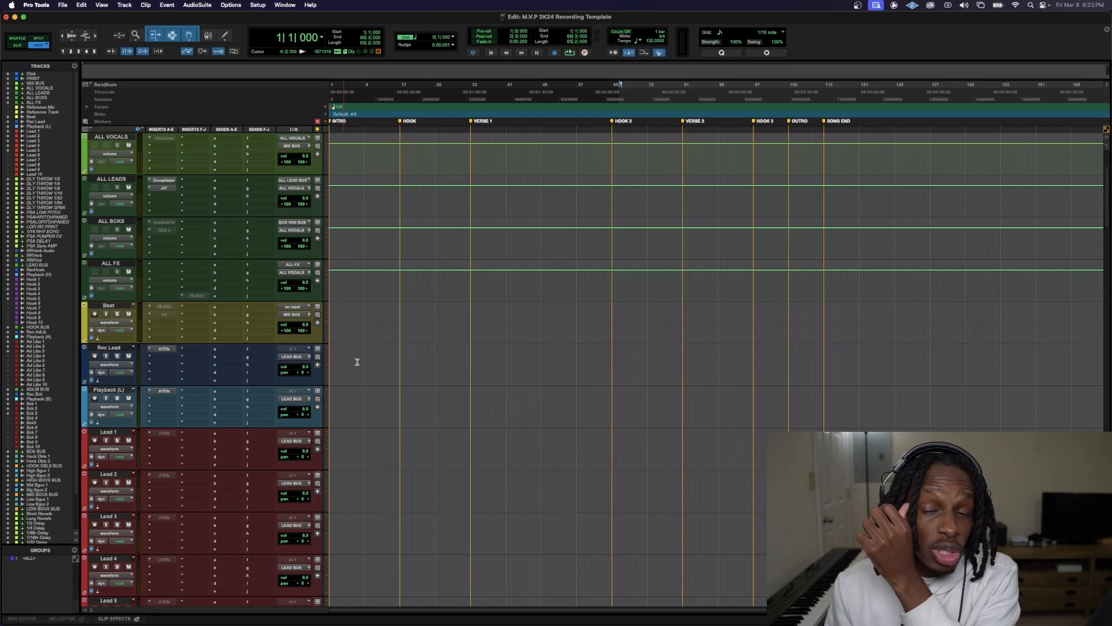
scroll(342, 373, "down", 3)
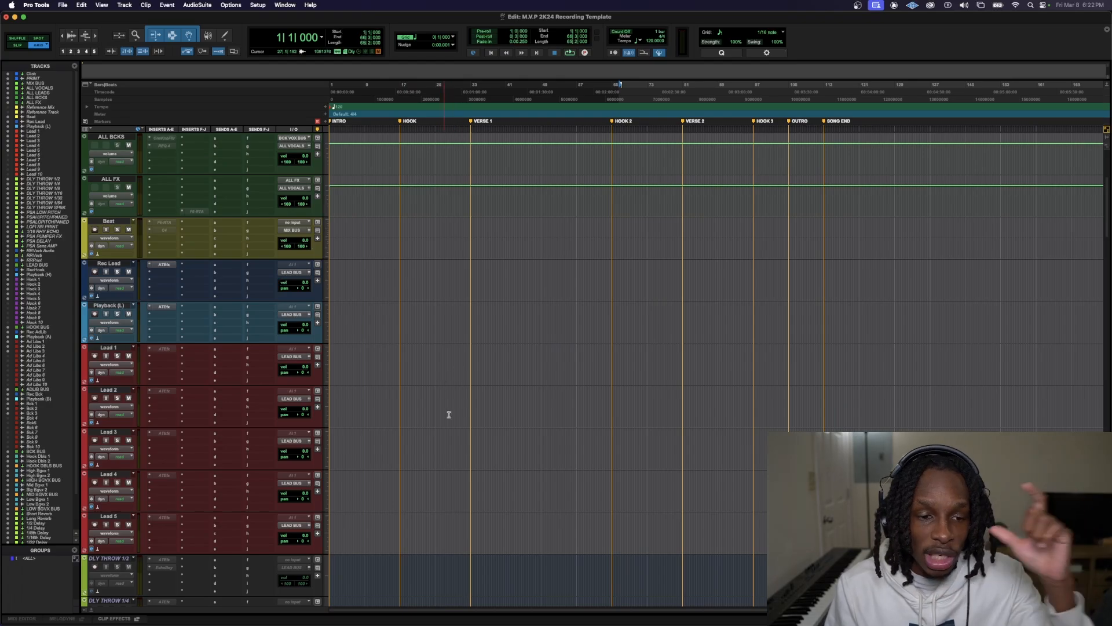
scroll(348, 301, "down", 10)
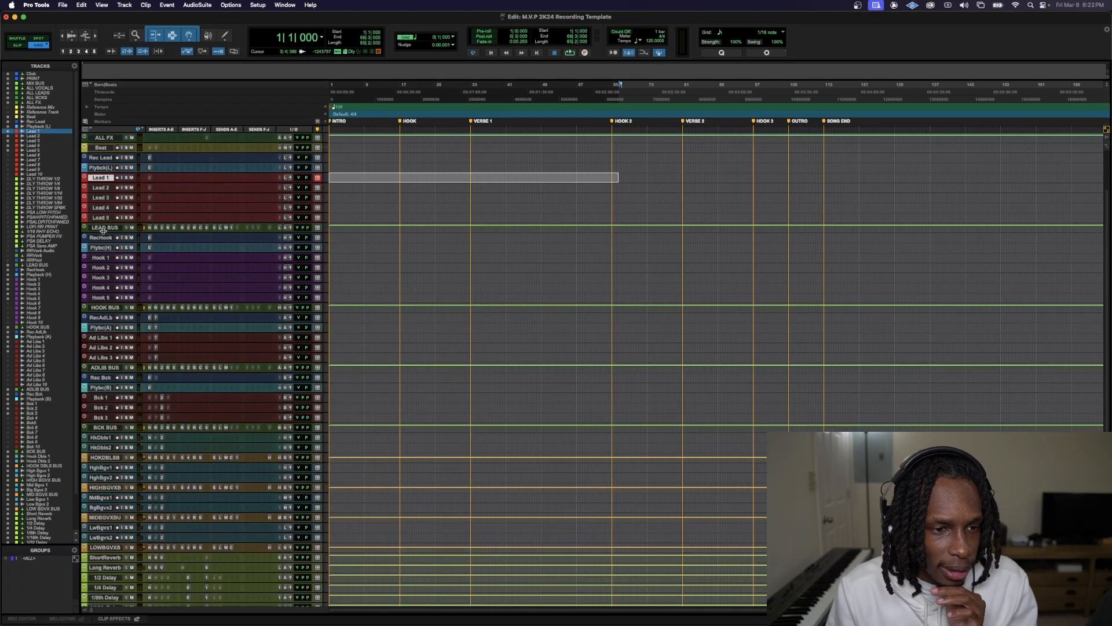
Enlarge the LEAD BUS, RecHook, Playback (H) and HOOK BUS tracks to view their inserts, sends and routing
left_click_drag(103, 231, 129, 325)
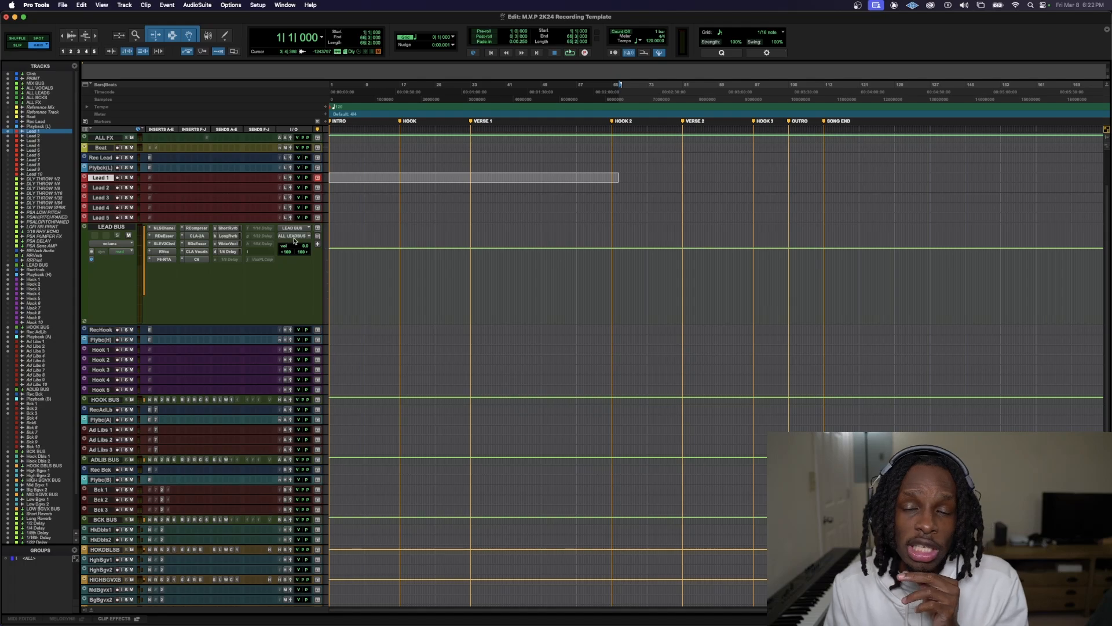
left_click_drag(151, 333, 199, 458)
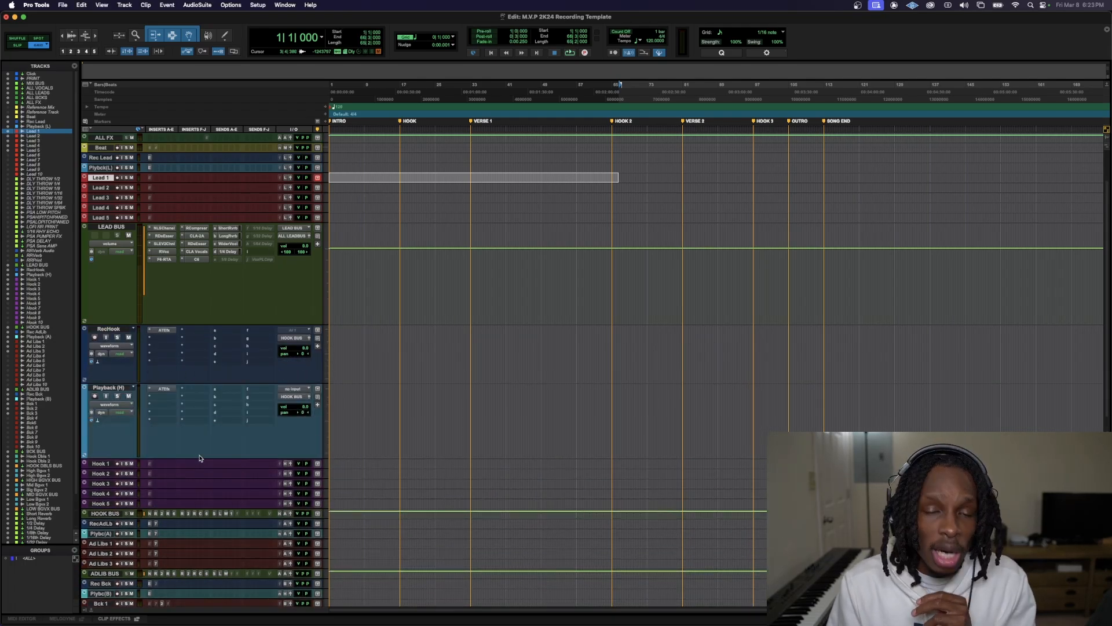
left_click_drag(133, 518, 142, 558)
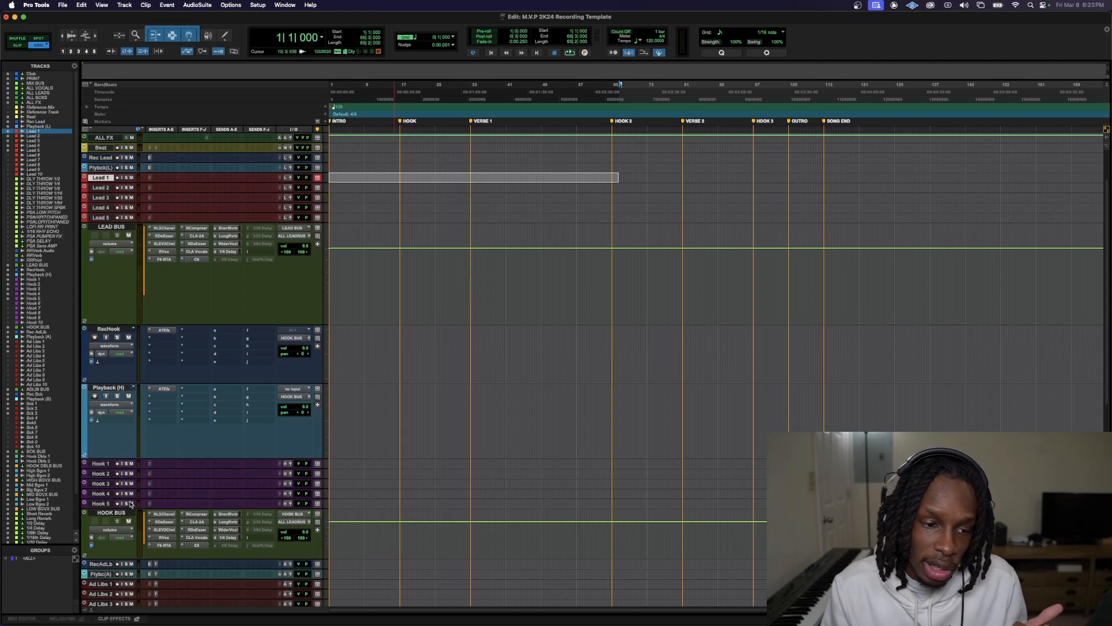
scroll(159, 530, "down", 3)
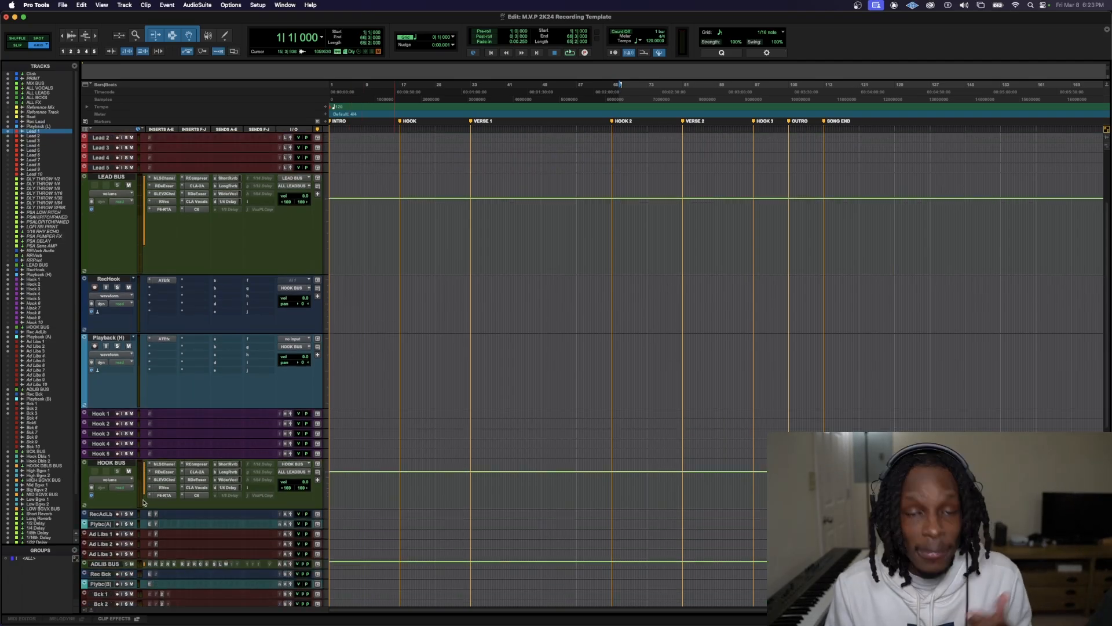
Enlarge the Rec AdLib, Playback (A) and ADLIB BUS tracks to view their inserts, sends and routing
left_click_drag(132, 519, 150, 583)
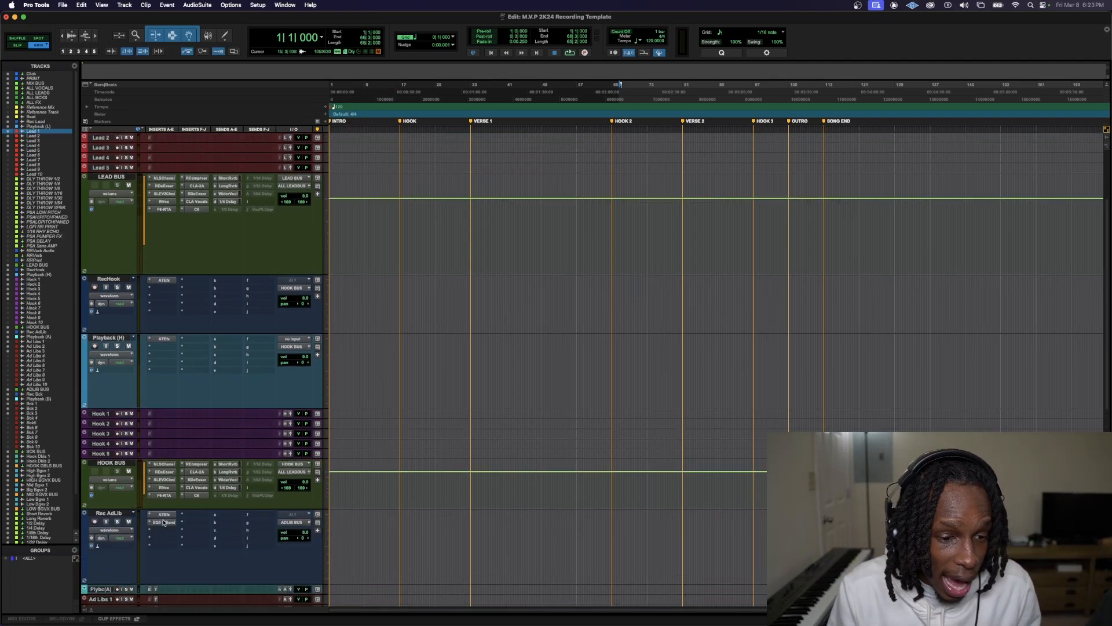
scroll(153, 579, "down", 8)
left_click_drag(144, 451, 154, 485)
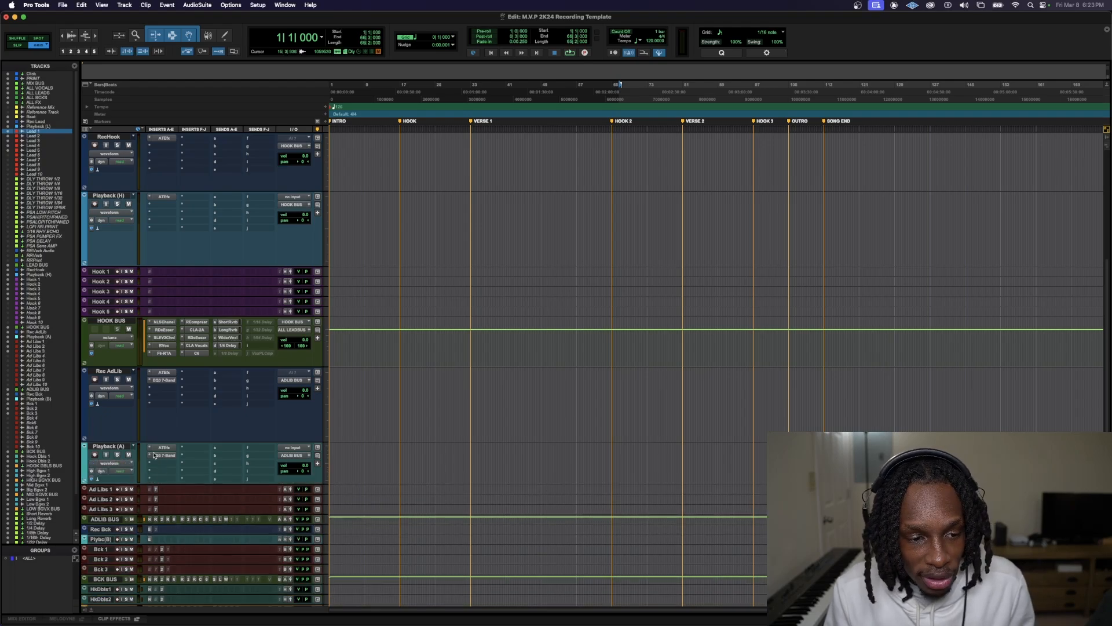
left_click_drag(143, 524, 145, 582)
scroll(145, 580, "down", 10)
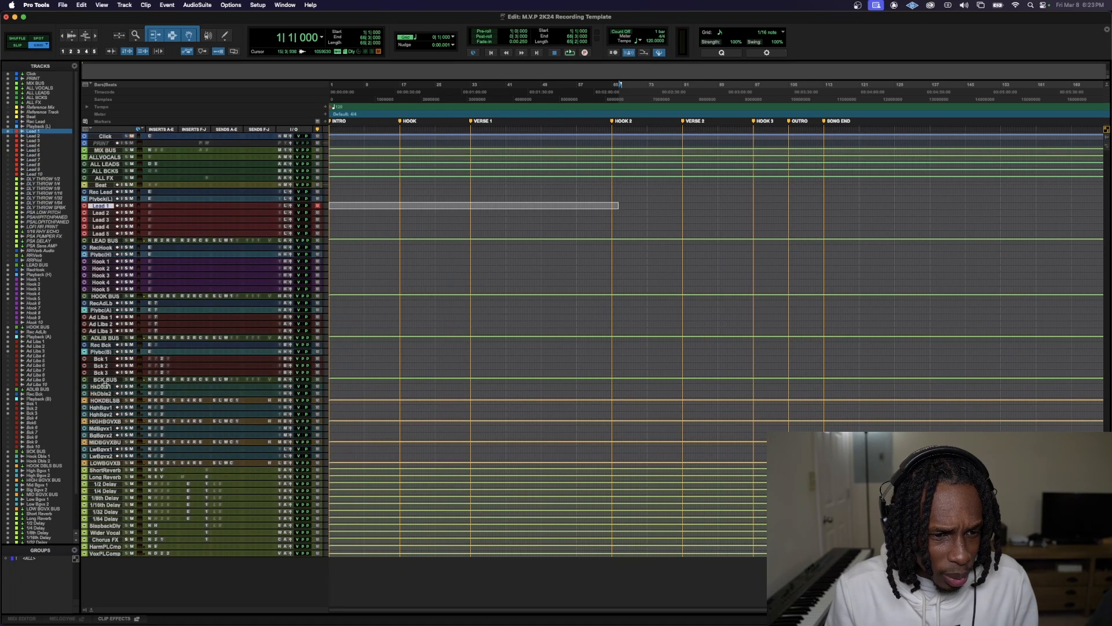
Select the tracks from Hook Dbls 1 through LOW BGVX BUS and increase their height until inserts, sends and routing are readable
left_click(105, 385)
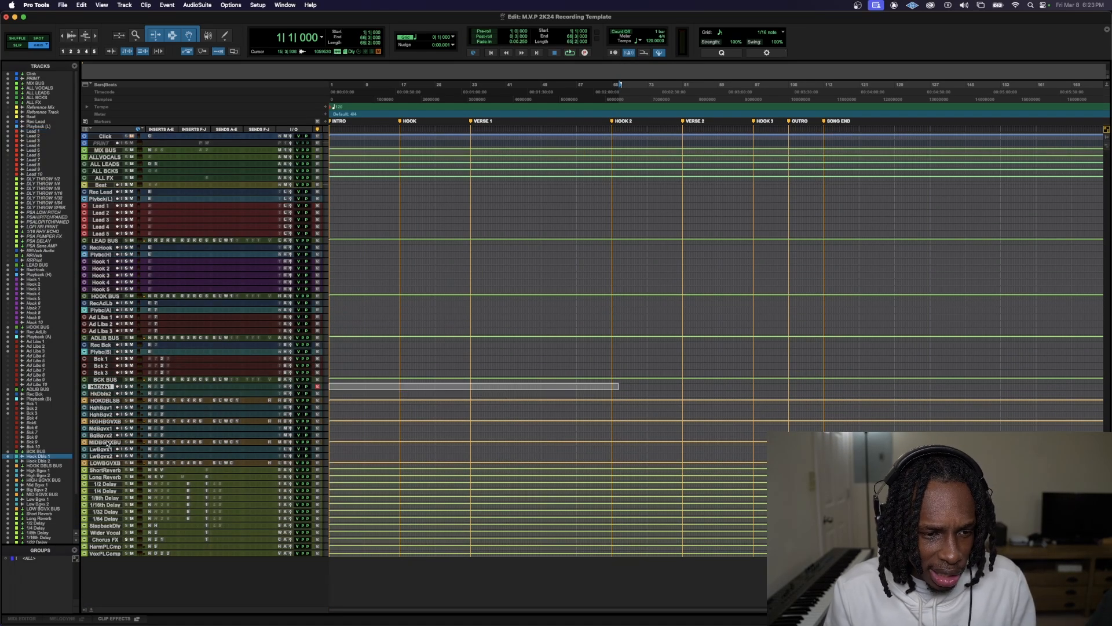
left_click(101, 463, "shift")
key("ctrl+Up")
key("ctrl+Up")
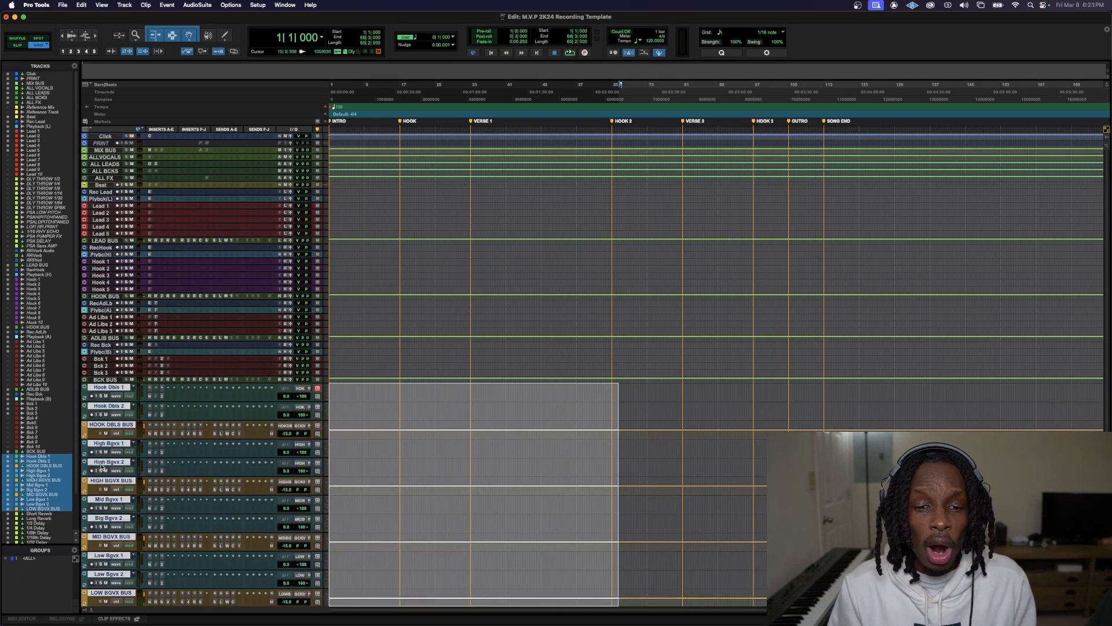
key("ctrl+Up")
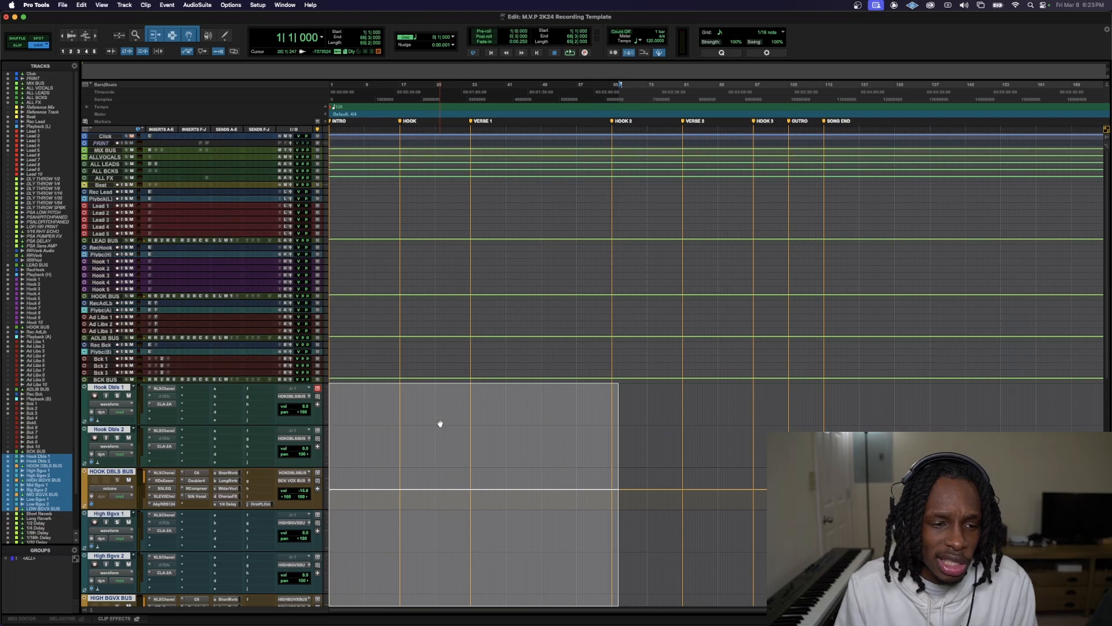
mouse_move(277, 623)
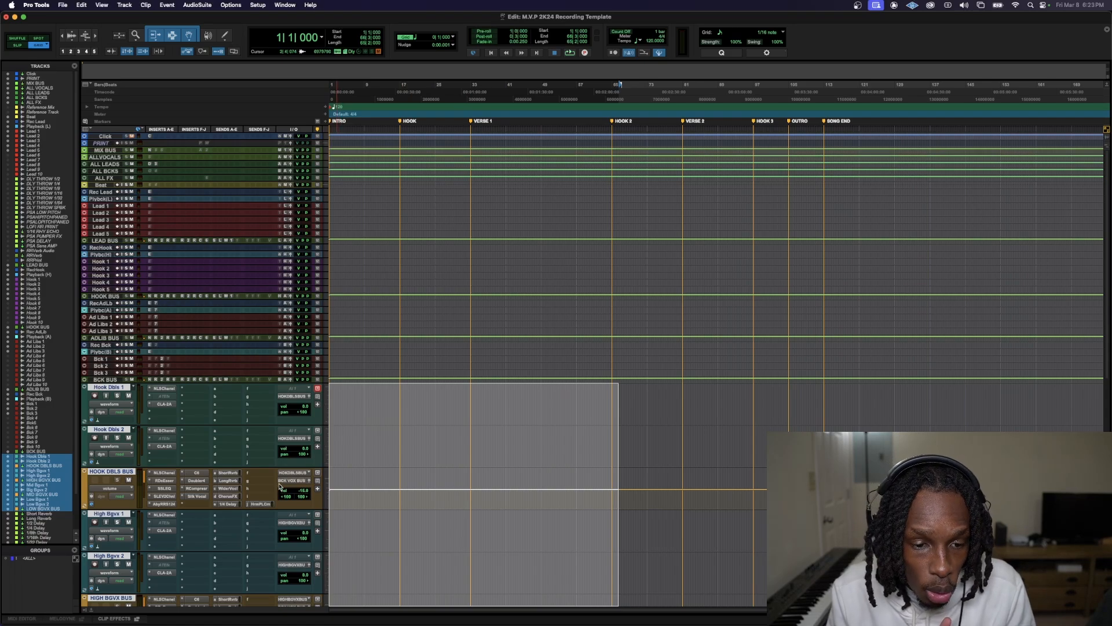
Enlarge the ALL BCKS track and compare its input with the outputs of the hook doubles and background vocal buses
left_click_drag(122, 175, 155, 270)
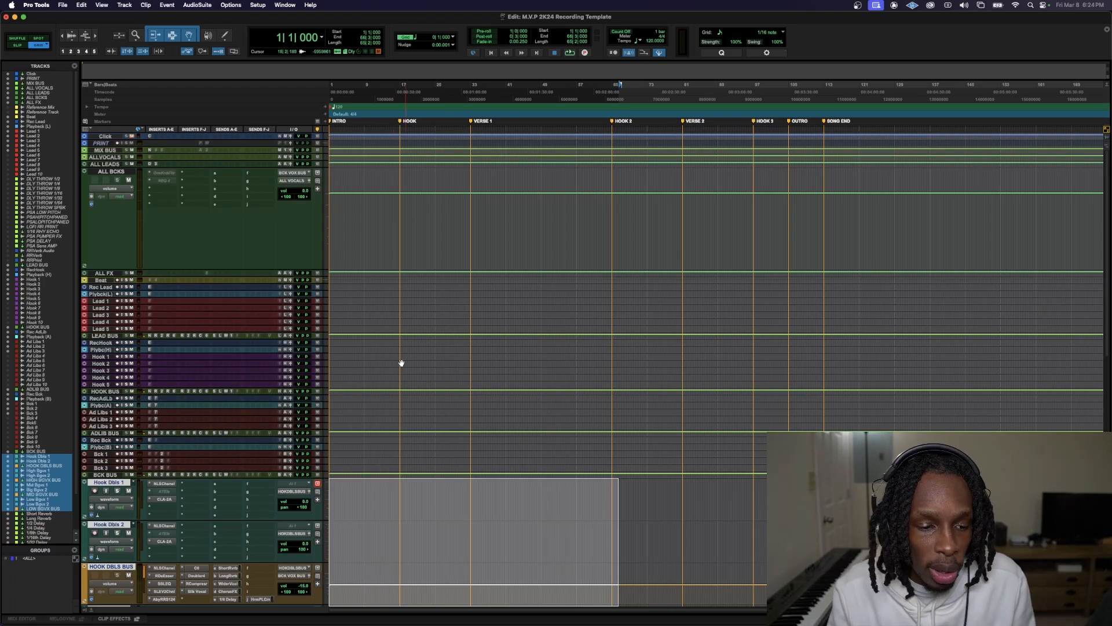
scroll(399, 365, "down", 5)
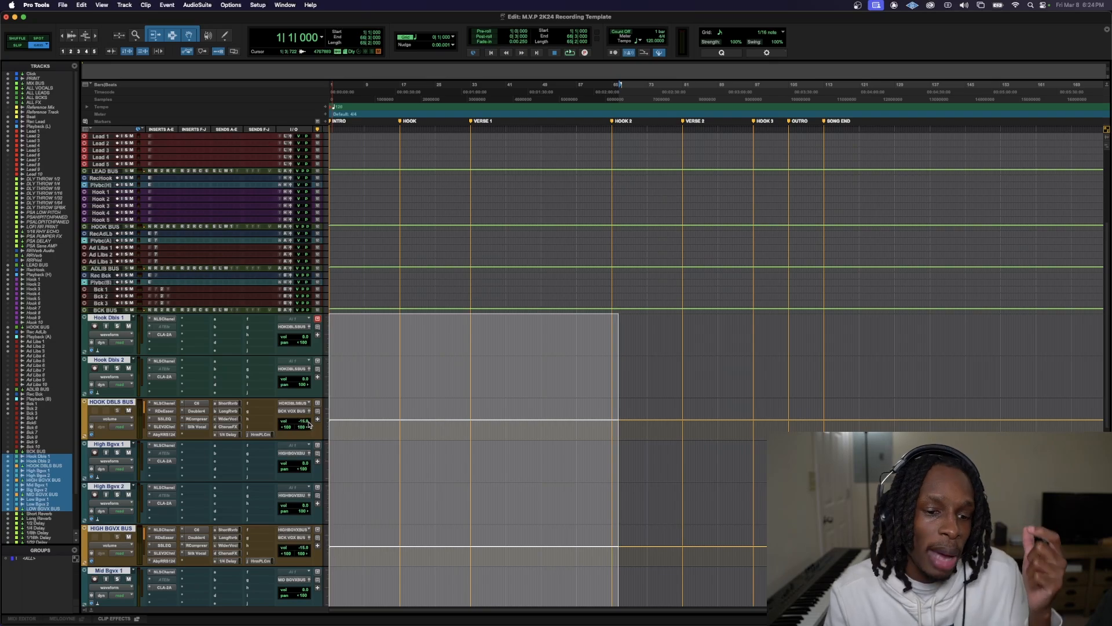
scroll(307, 544, "down", 2)
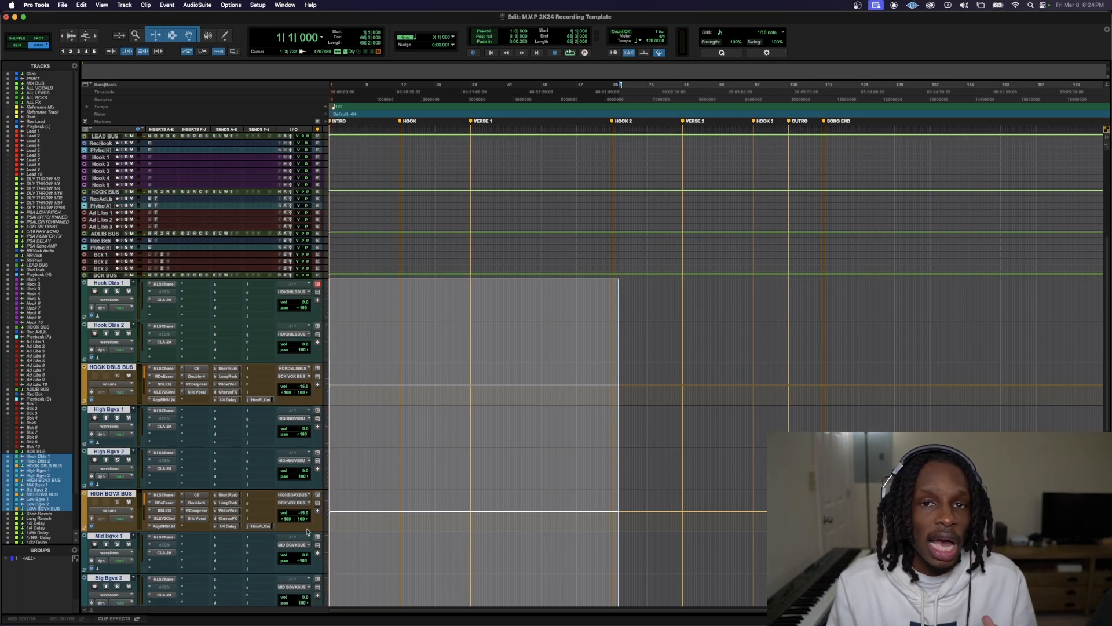
scroll(314, 524, "up", 3)
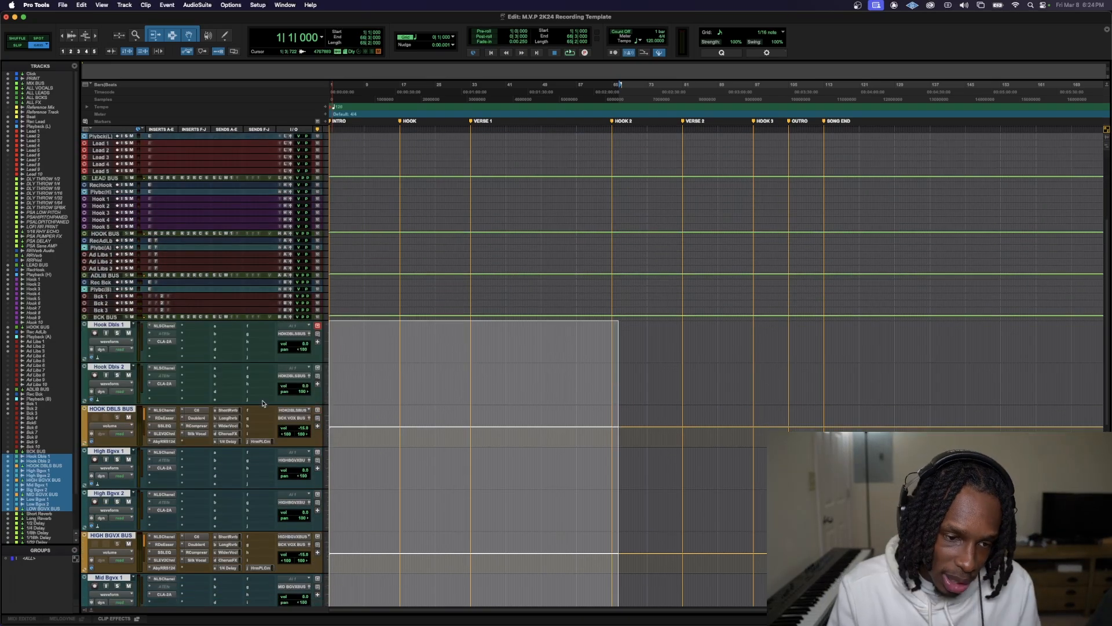
scroll(260, 410, "up", 5)
Enlarge the LEAD BUS, Short Reverb, Long Reverb and 1/2 Delay tracks to view the lead sends and effect returns
left_click_drag(238, 339, 256, 443)
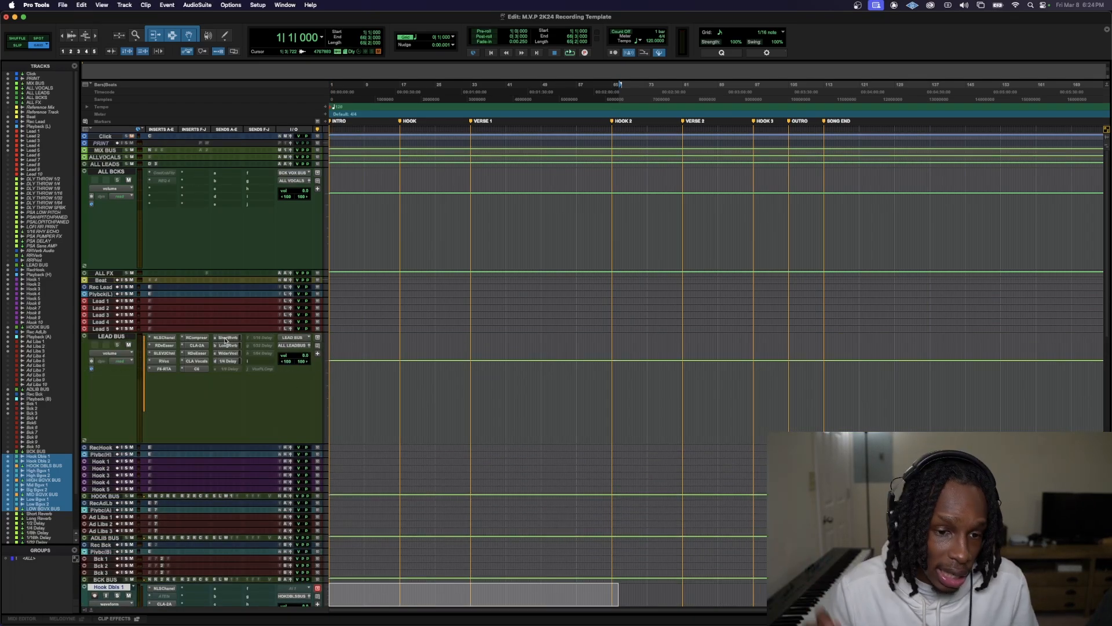
scroll(124, 502, "down", 15)
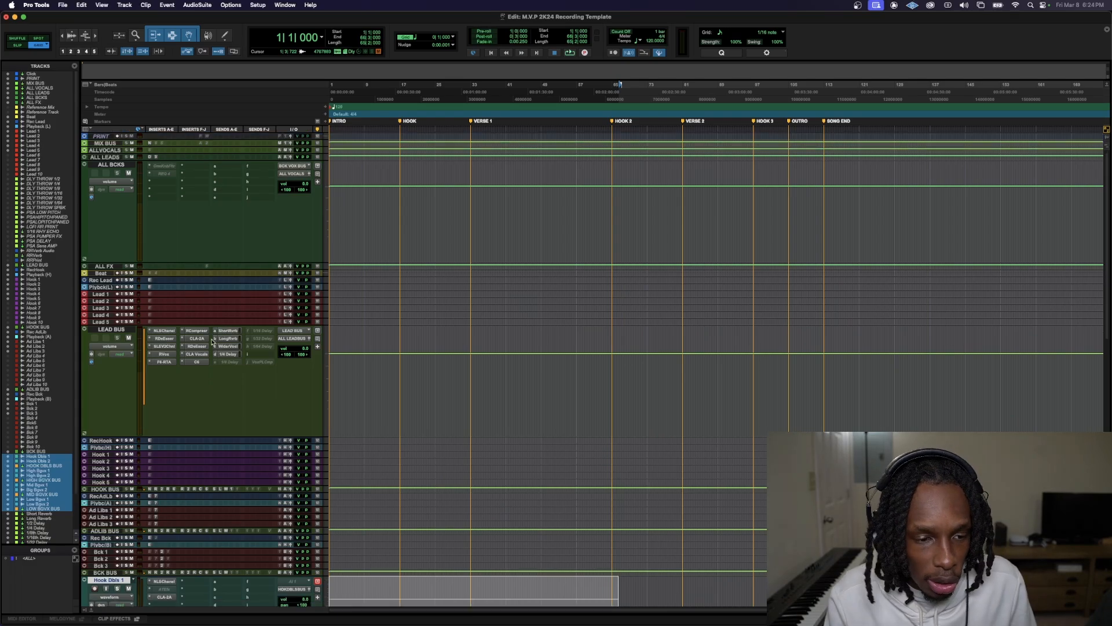
left_click_drag(112, 479, 125, 580)
scroll(129, 562, "down", 3)
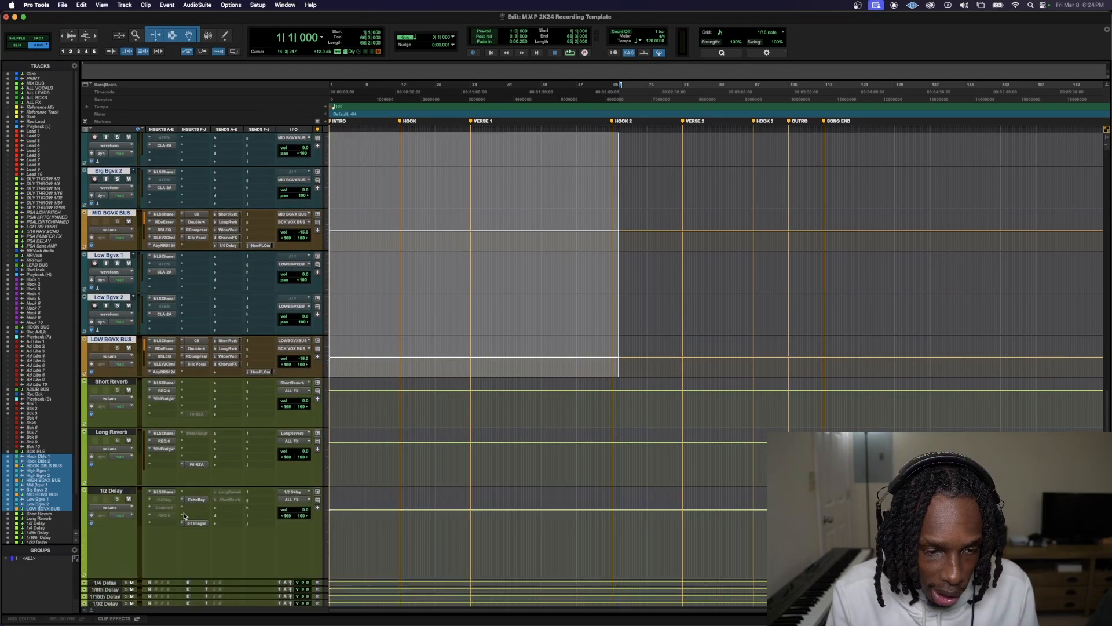
Open the LEAD BUS send to 1/4 Delay, and enlarge the 1/4 Delay, 1/8th Delay, Chorus FX and HarmPLComp tracks
scroll(208, 528, "up", 10)
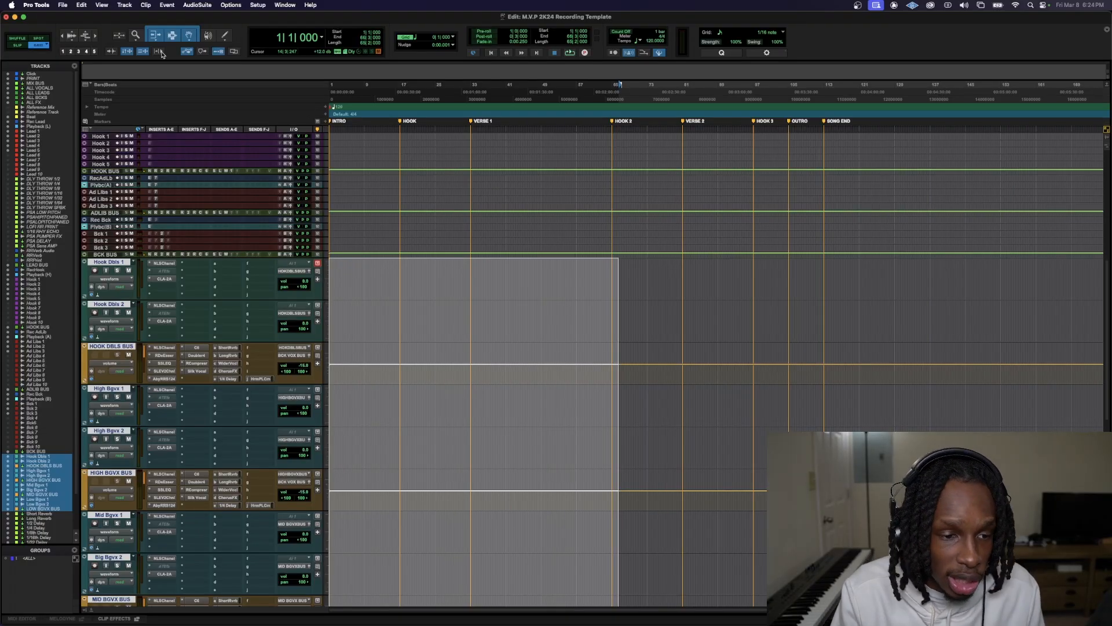
scroll(423, 206, "up", 10)
left_click(228, 326)
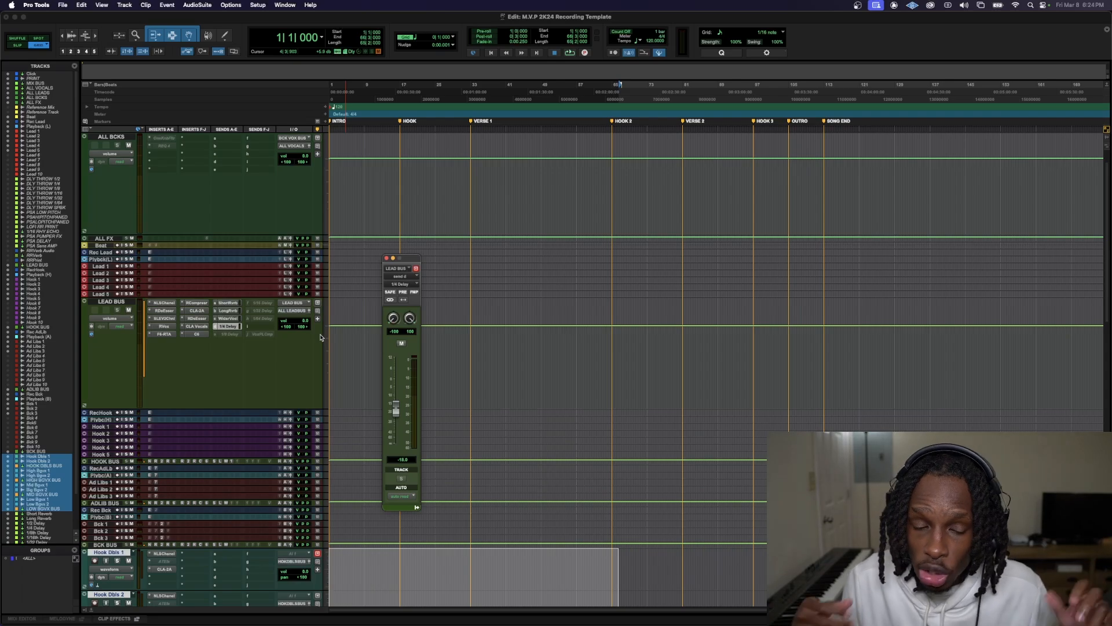
scroll(281, 288, "down", 15)
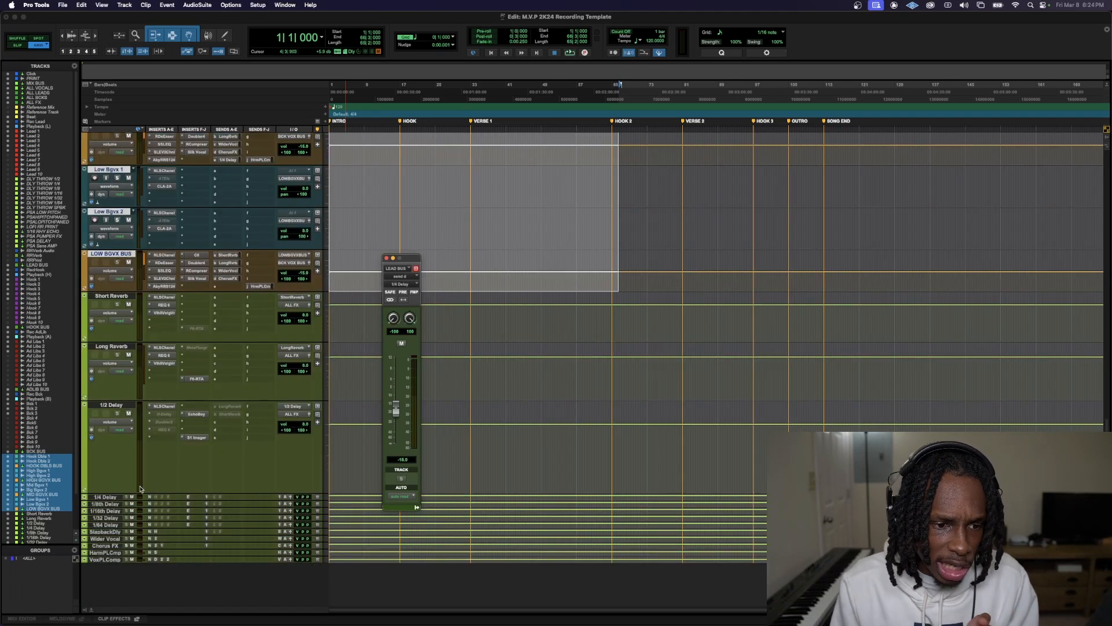
scroll(107, 498, "down", 3)
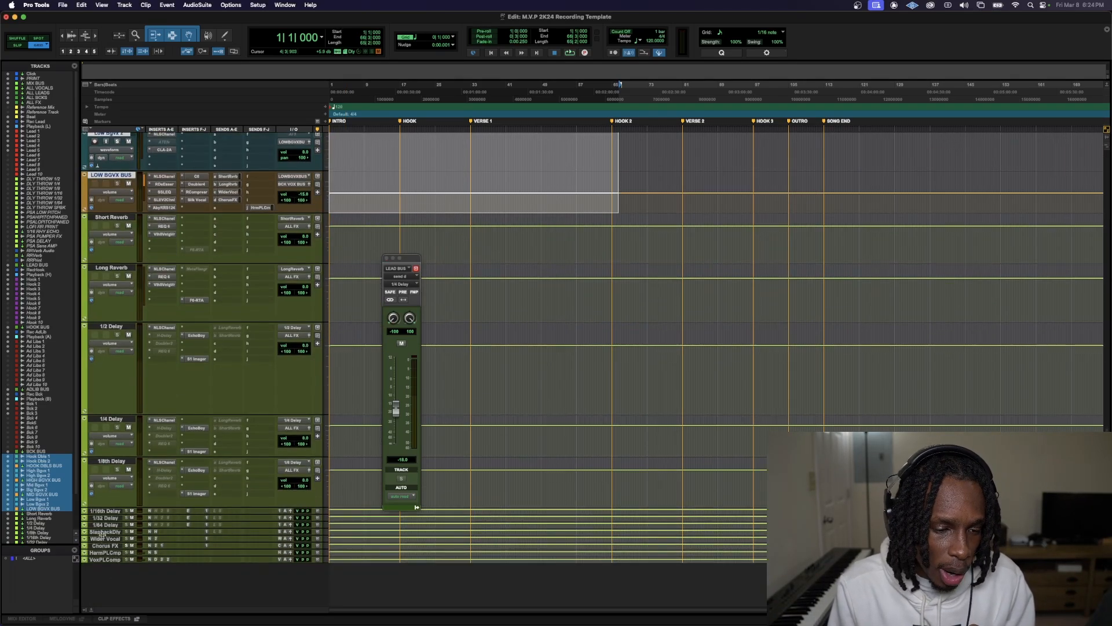
left_click_drag(106, 556, 125, 592)
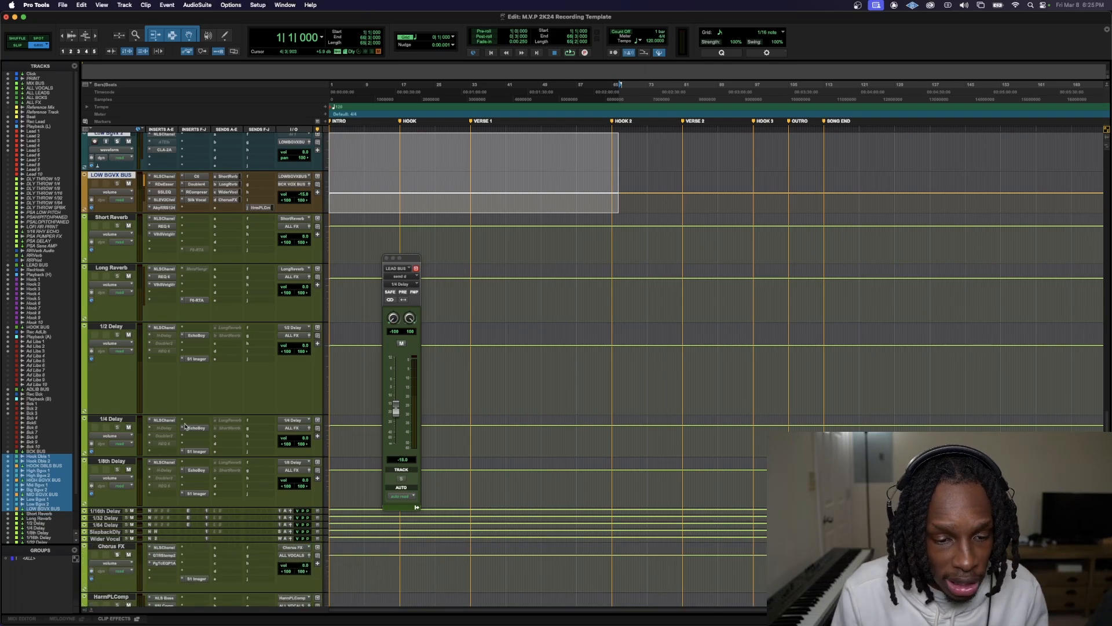
scroll(172, 377, "down", 3)
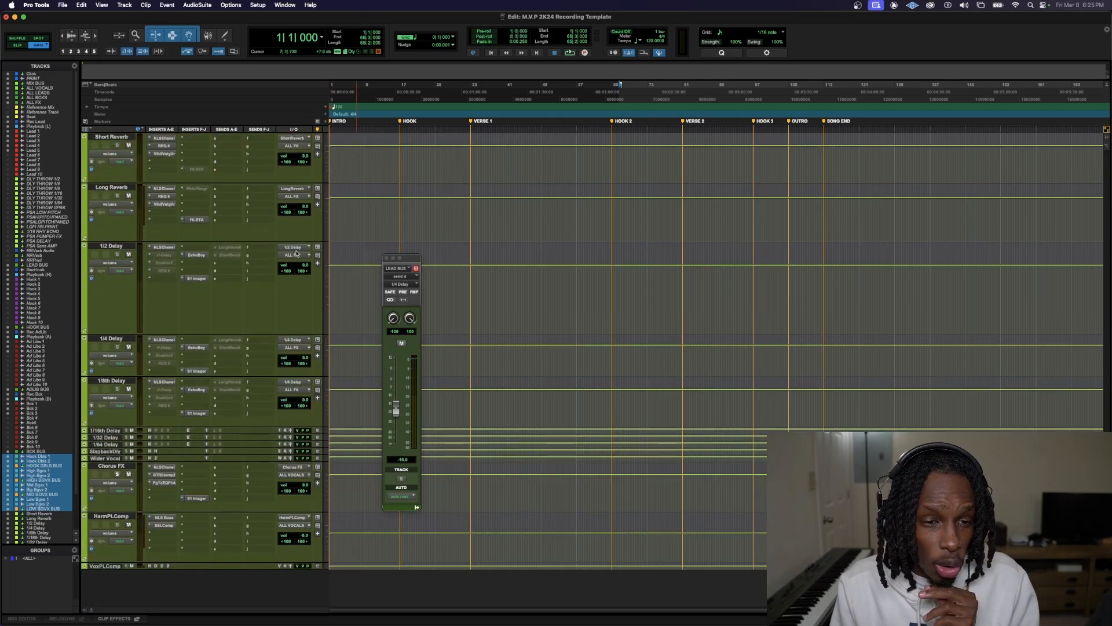
Shrink all tracks so the whole session fits in view, and close the LEAD BUS send window
scroll(211, 229, "up", 15)
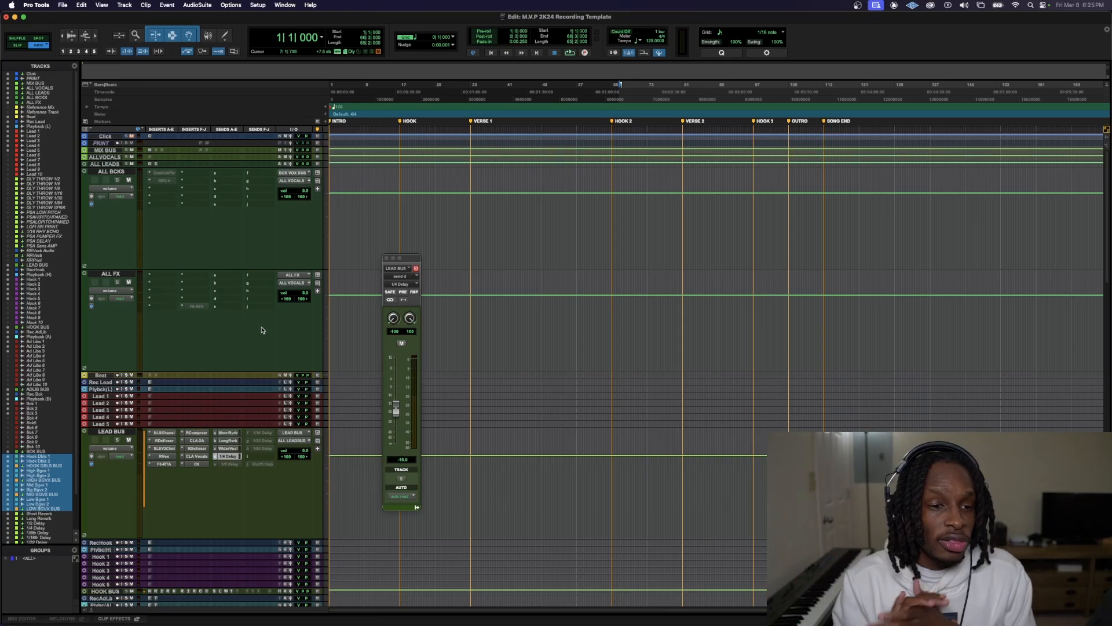
key("ctrl+alt+Down")
key("ctrl+alt+Down")
key("ctrl+alt+Down")
key("ctrl+alt+Down")
key("ctrl+alt+Down")
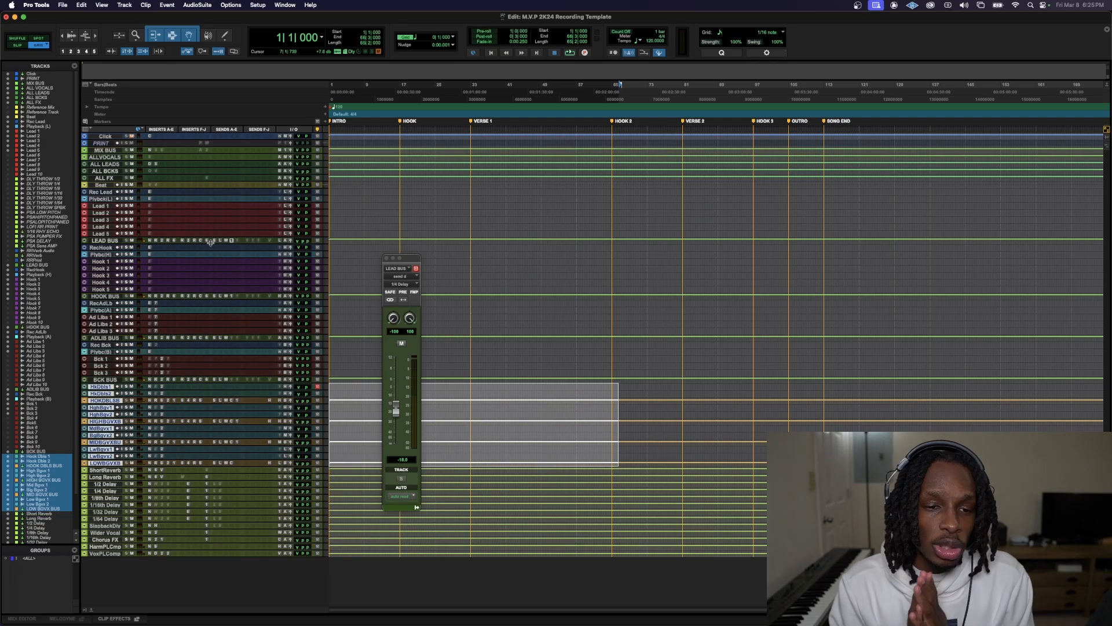
left_click(387, 258)
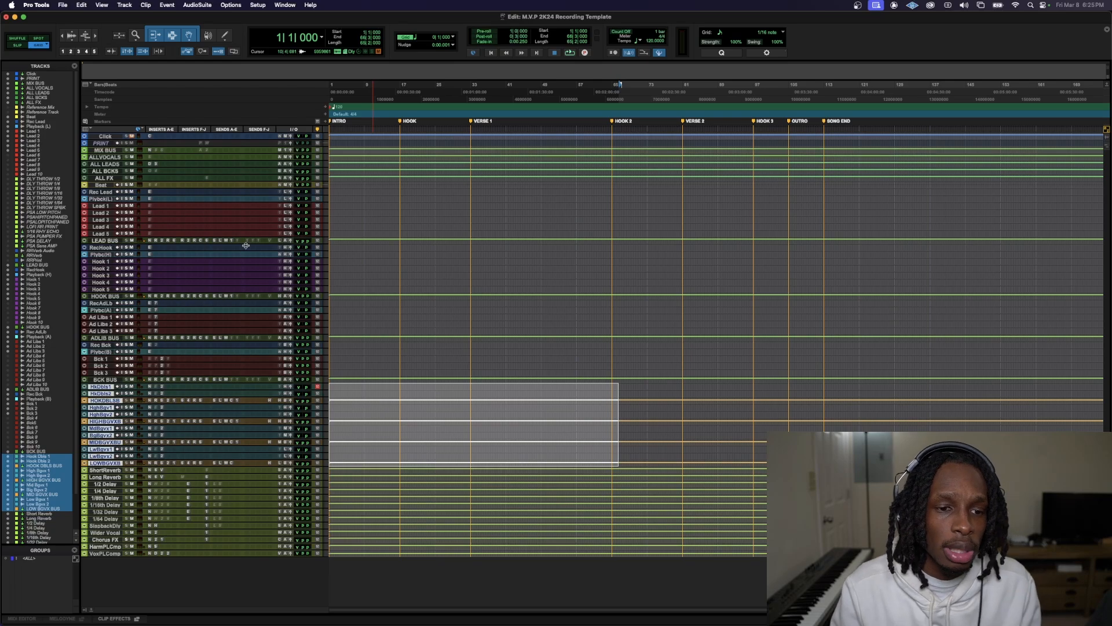
Enlarge the LEAD BUS track to show its inserts and sends, and select it
left_click_drag(246, 245, 253, 338)
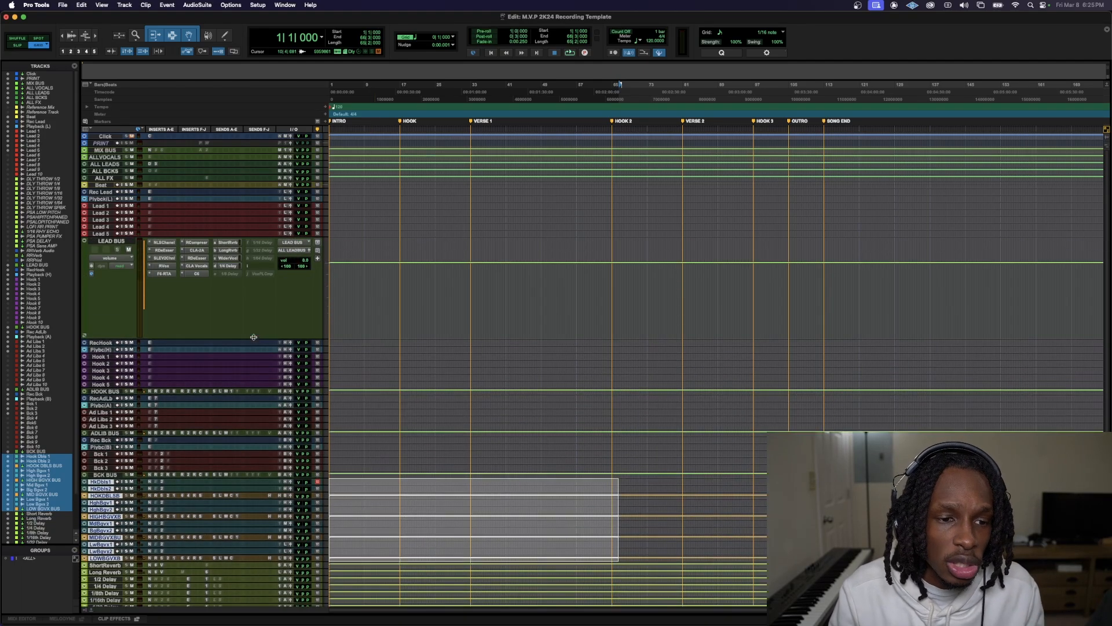
left_click(116, 241)
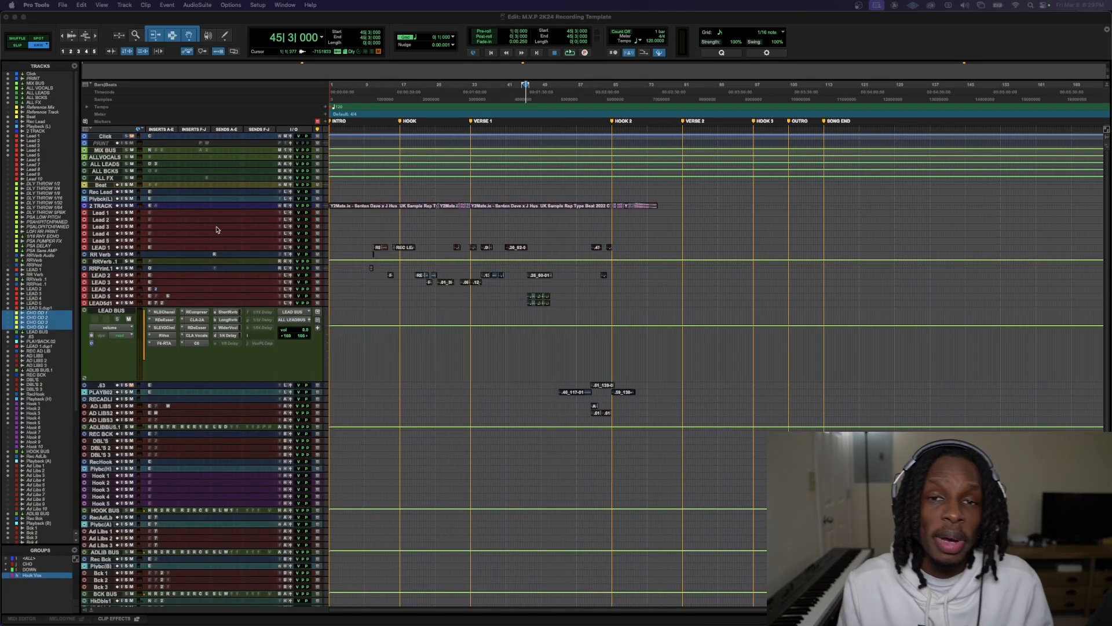
Enlarge the 2 TRACK track and move all its instrumental clips to the Beat track, keeping their timeline position
left_click_drag(205, 209, 227, 303)
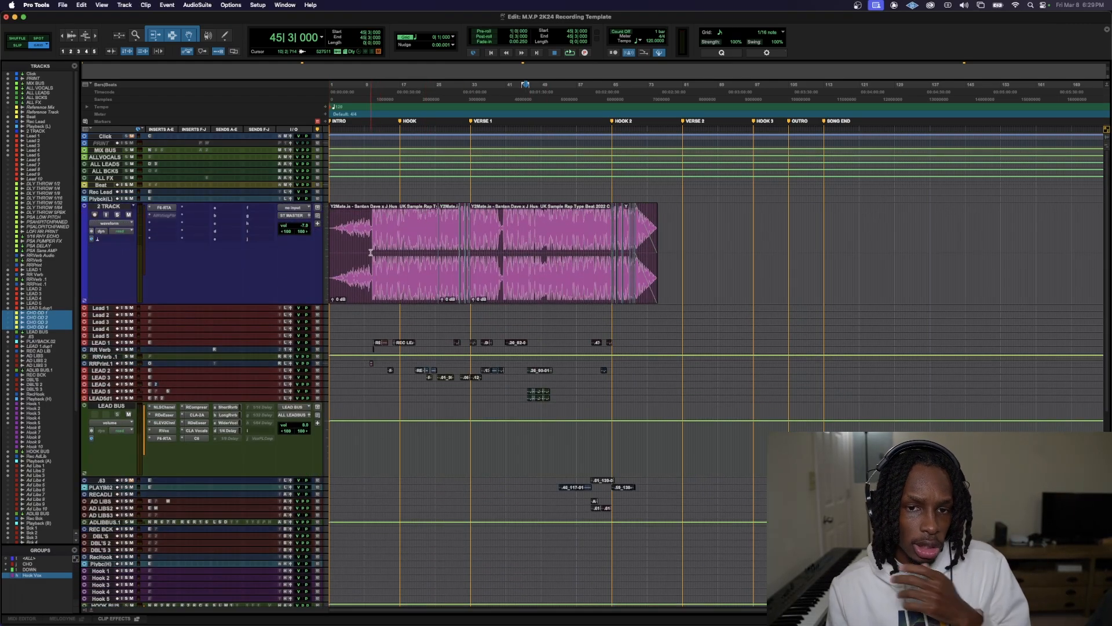
key("Return")
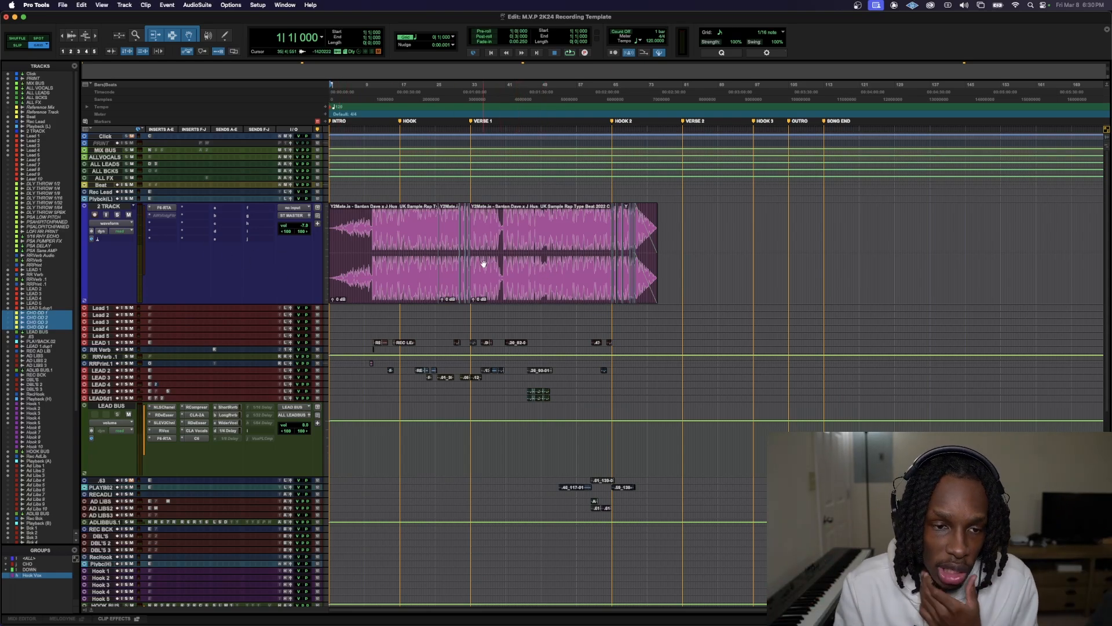
left_click(116, 206)
left_click_drag(672, 219, 130, 238)
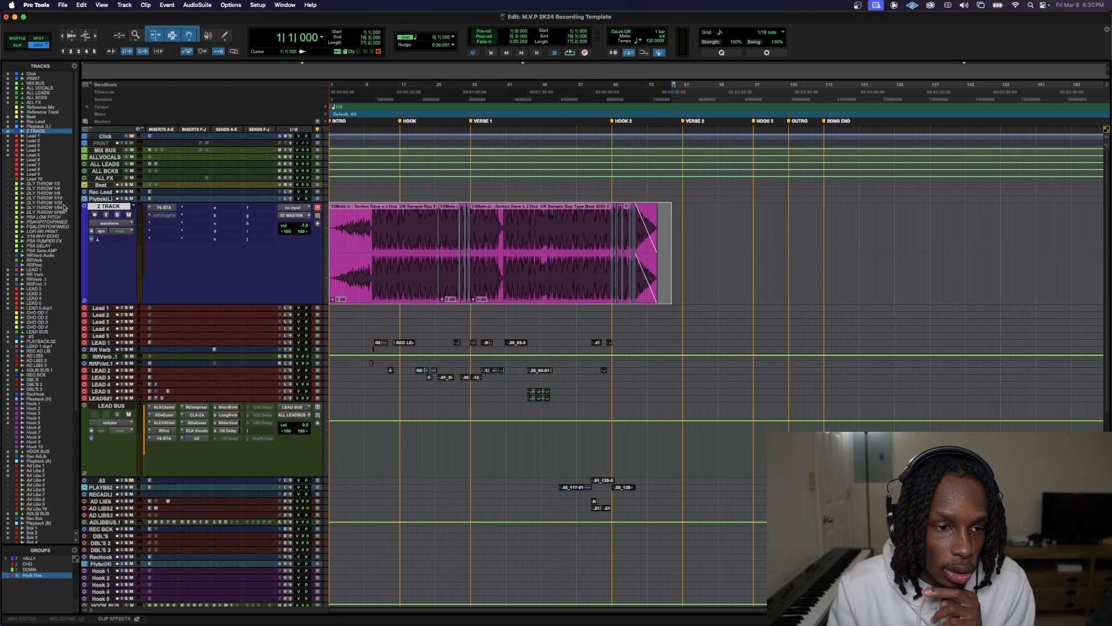
left_click_drag(377, 284, 347, 185)
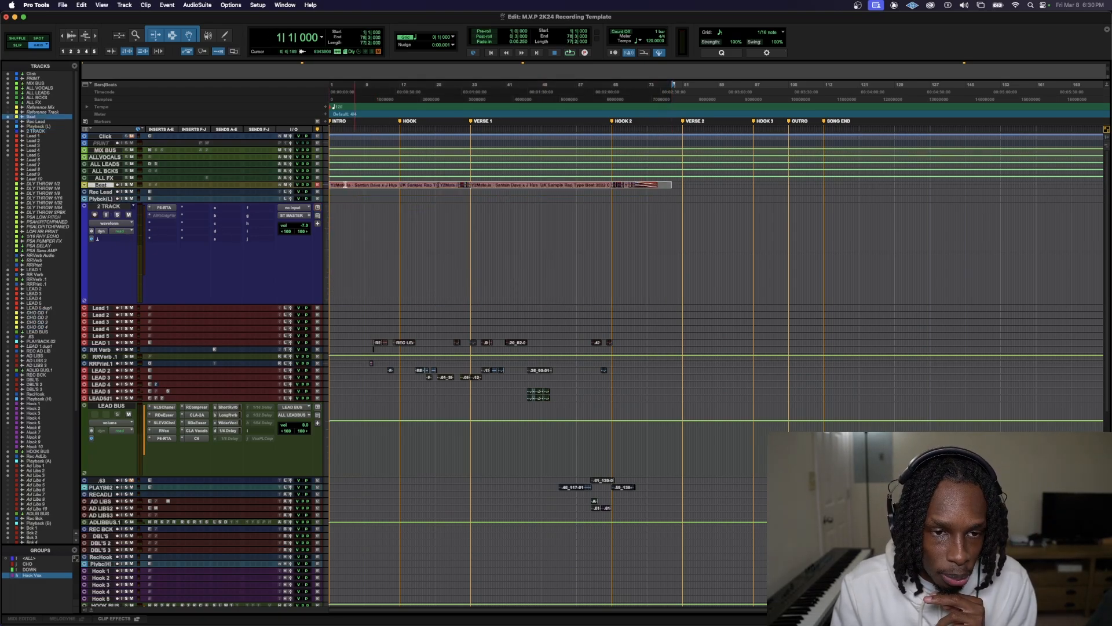
Enlarge the Beat track, and hide the 2 TRACK track and make it inactive
left_click_drag(154, 188, 154, 284)
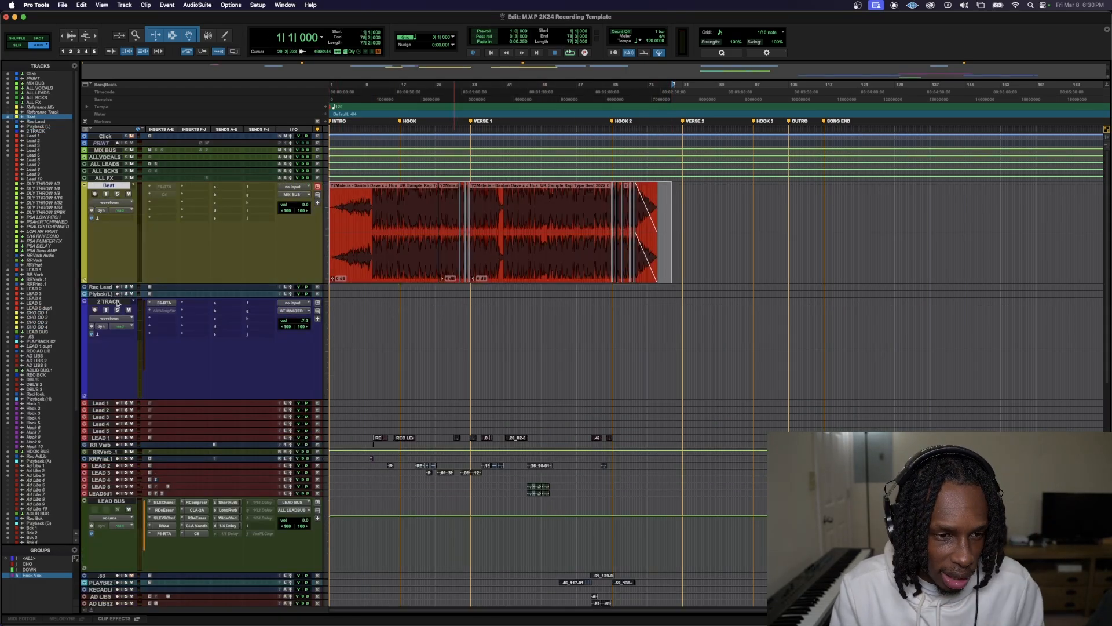
right_click(116, 301)
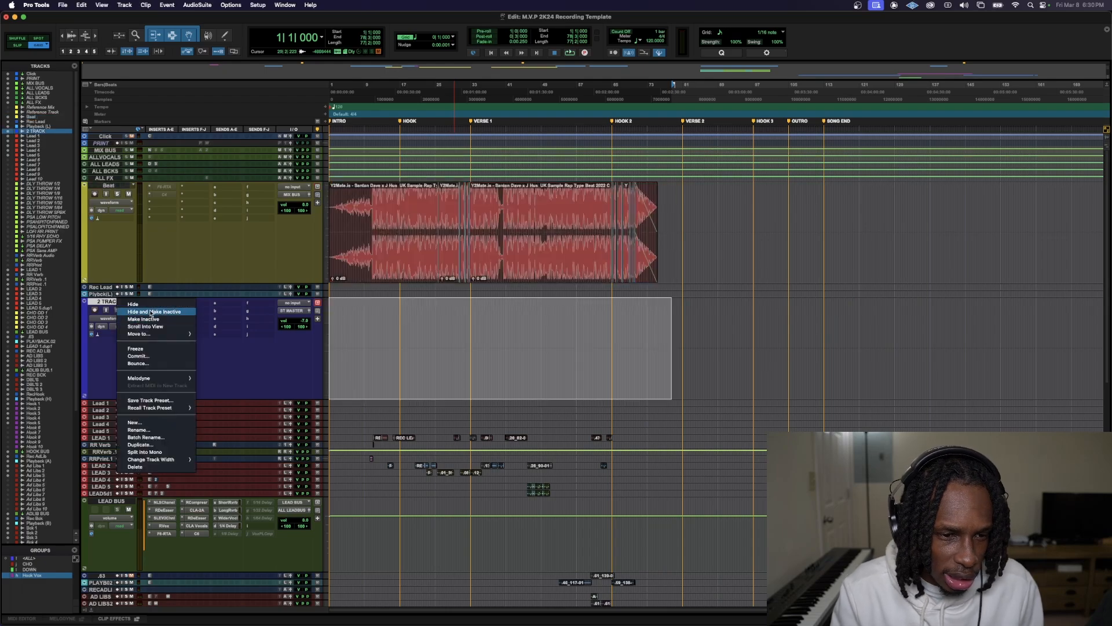
left_click(152, 312)
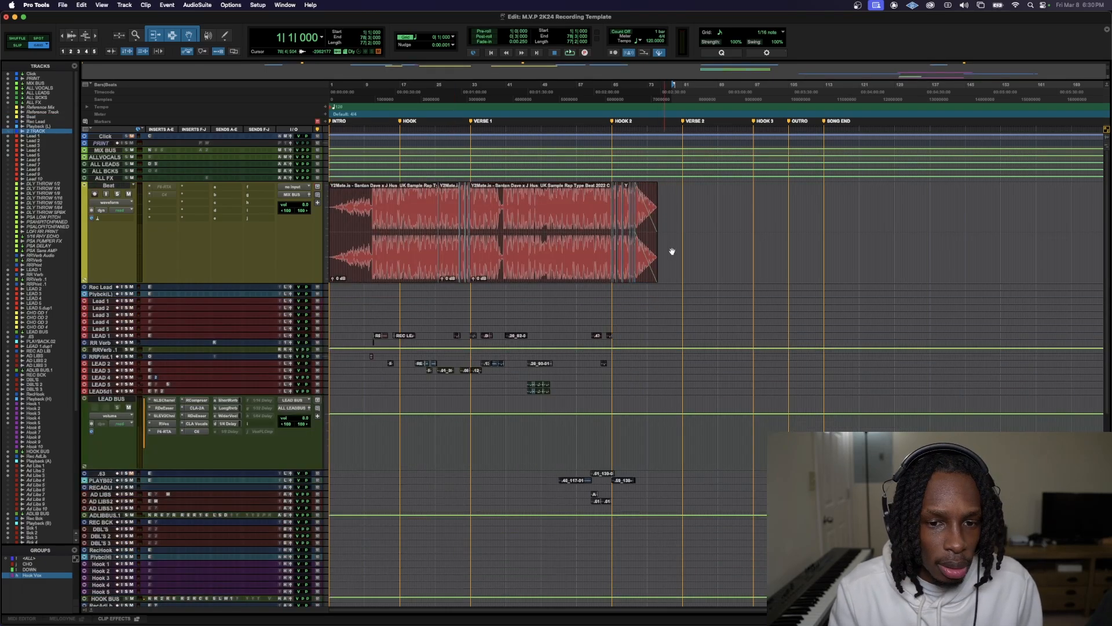
Select all clips on the Beat track and lower their clip gain to -7.0 dB, leaving the track fader at its original level
left_click(109, 185)
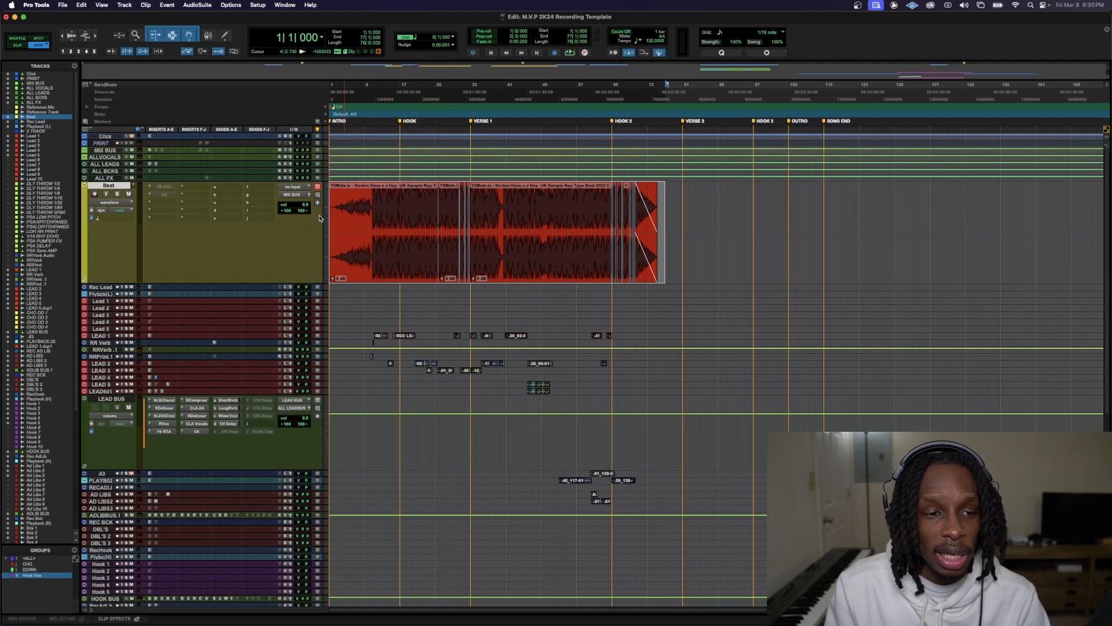
left_click_drag(306, 205, 307, 213)
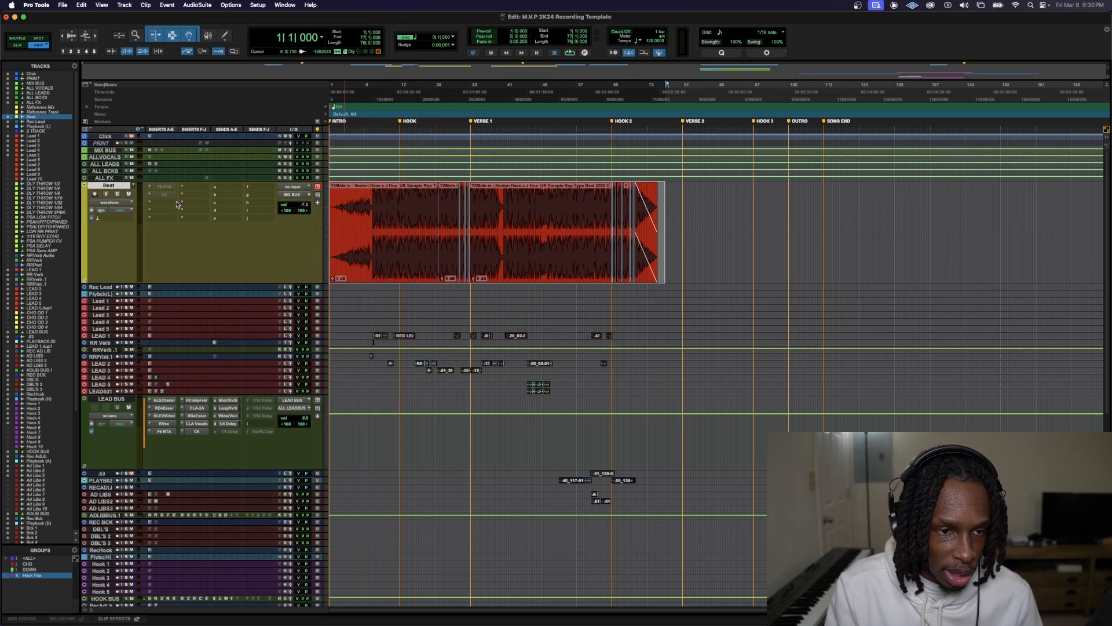
key("super+z")
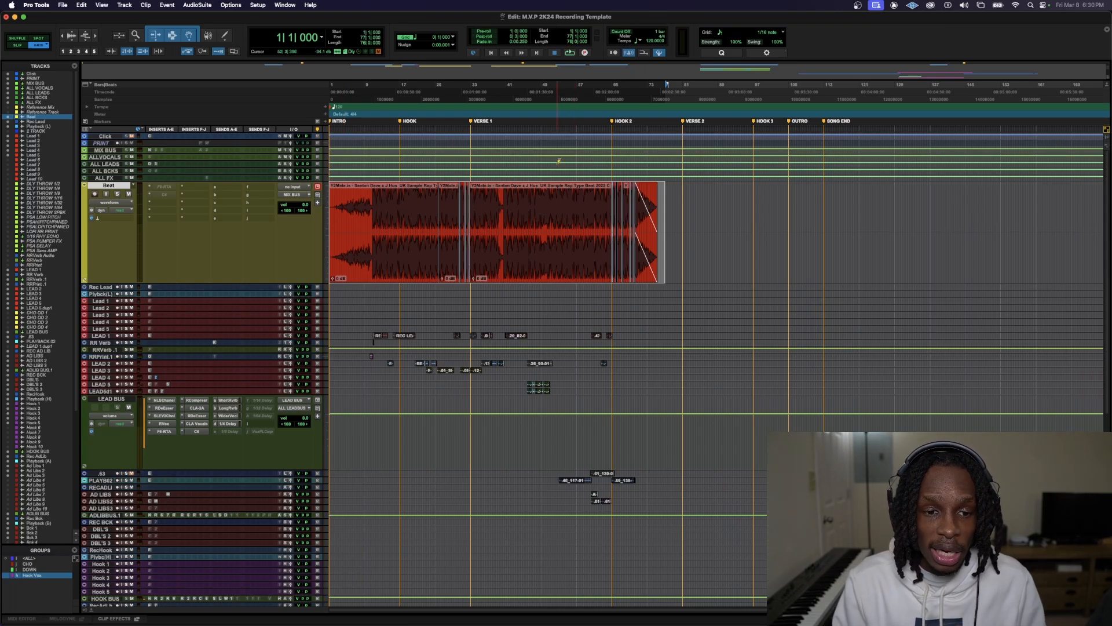
key("ctrl+shift+Down")
key("ctrl+shift+Down")
key("ctrl+shift+Down")
key("ctrl+shift+Down")
key("ctrl+shift+Down")
scroll(558, 162, "down", 7)
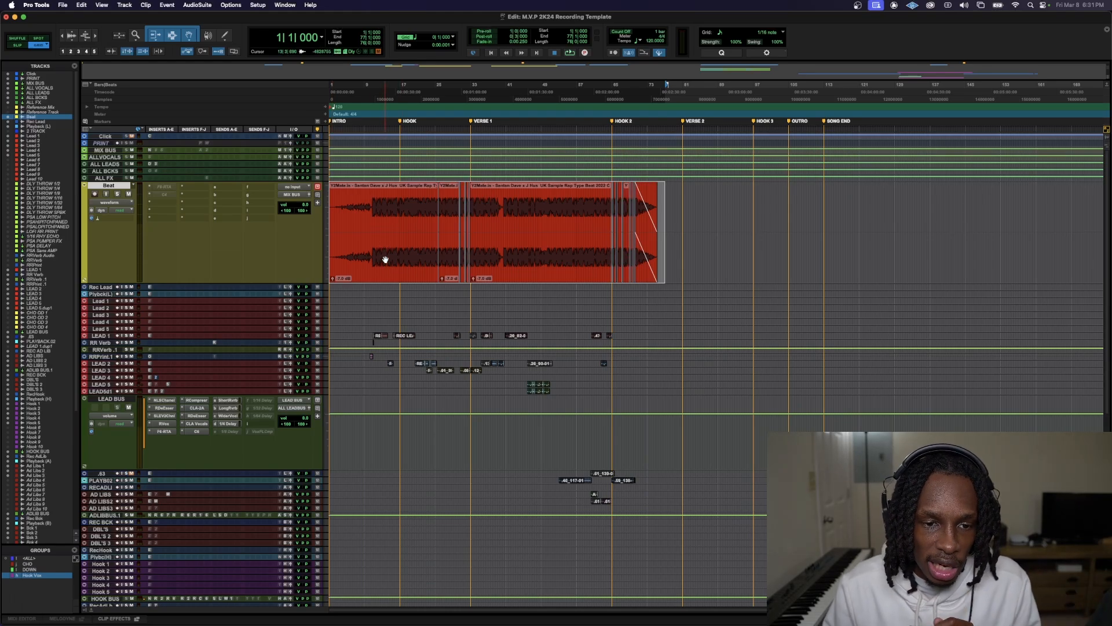
Select the tracks from LEAD 1 through LEADSd1, and play the session briefly from bar 10, beat 2 on LEAD 1
left_click(101, 336)
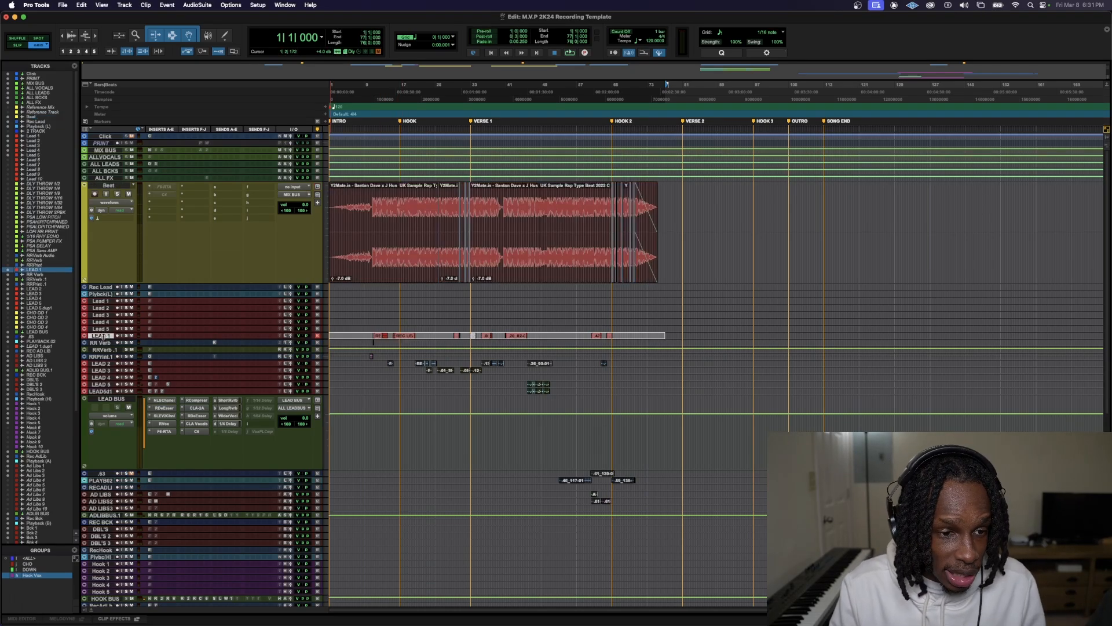
left_click(102, 378, "shift")
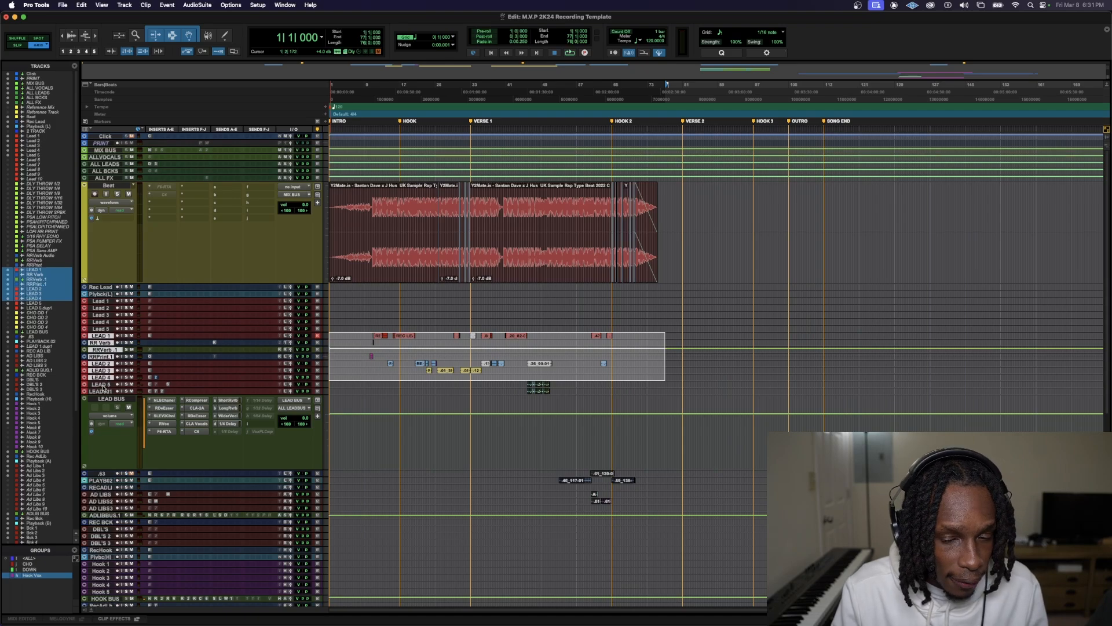
left_click(102, 392, "shift")
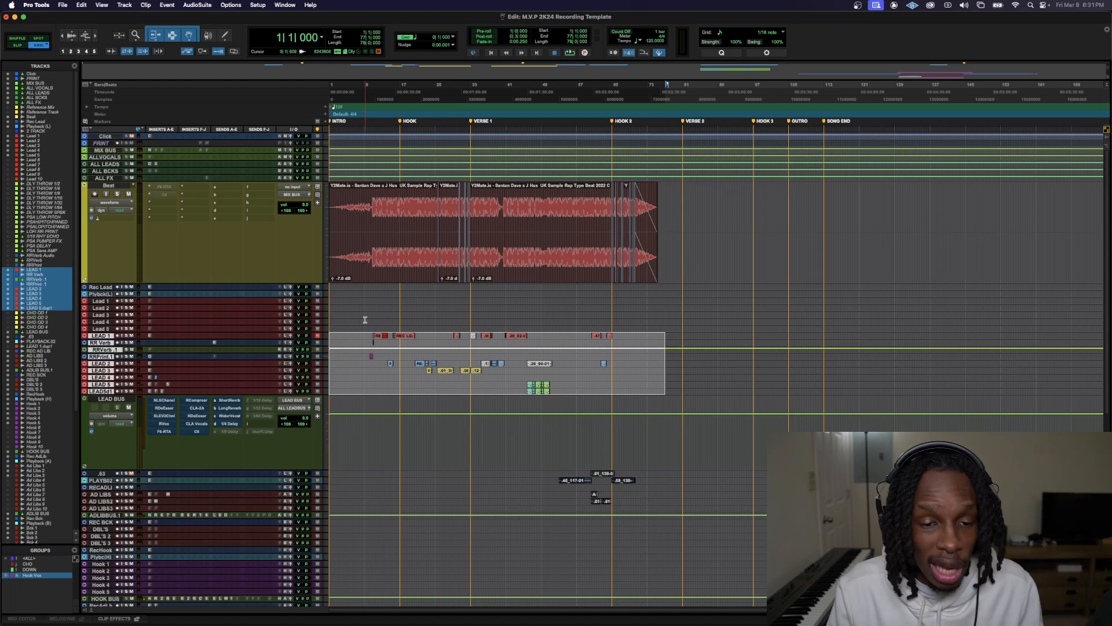
left_click(371, 336)
key("space")
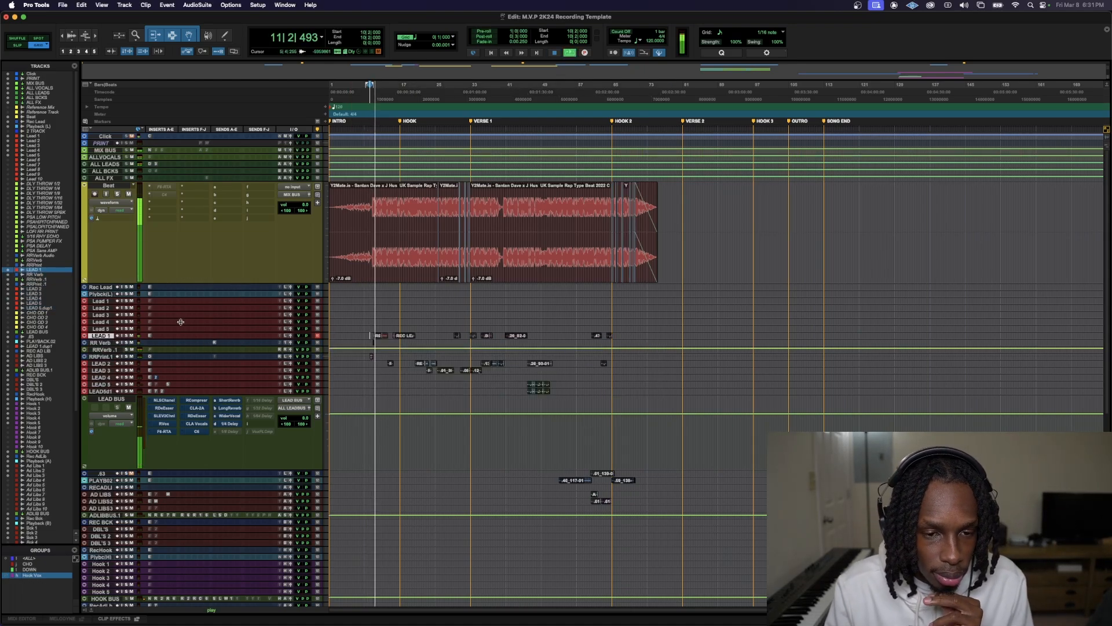
key("space")
Toggle the Beat track's mute while playing against the lead vocals, and lower its track volume to -13.8 dB
left_click(129, 194)
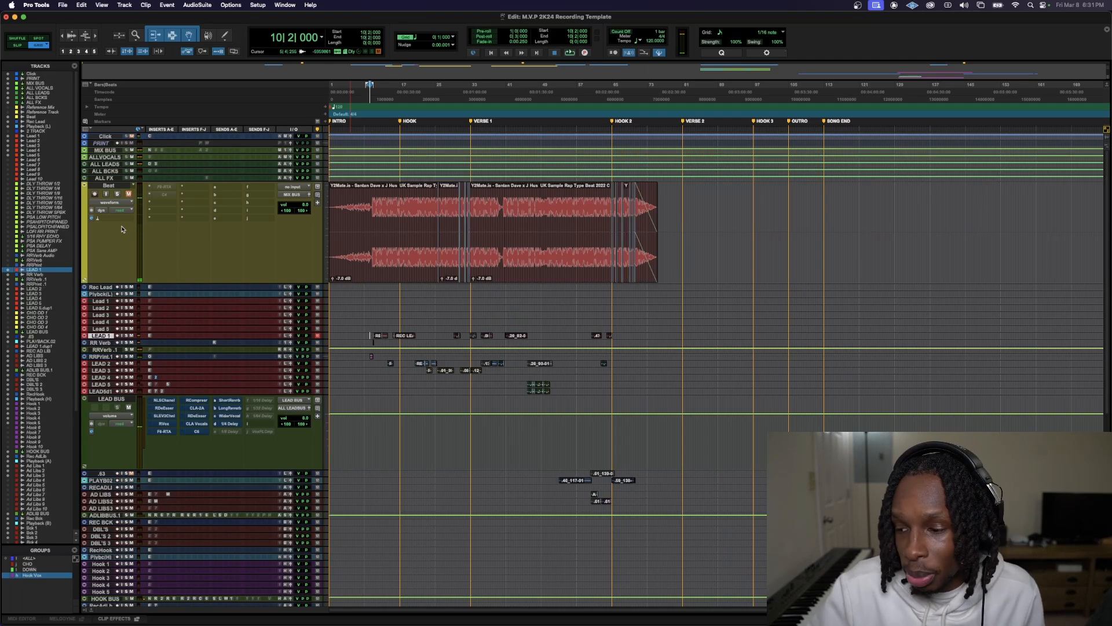
key("space")
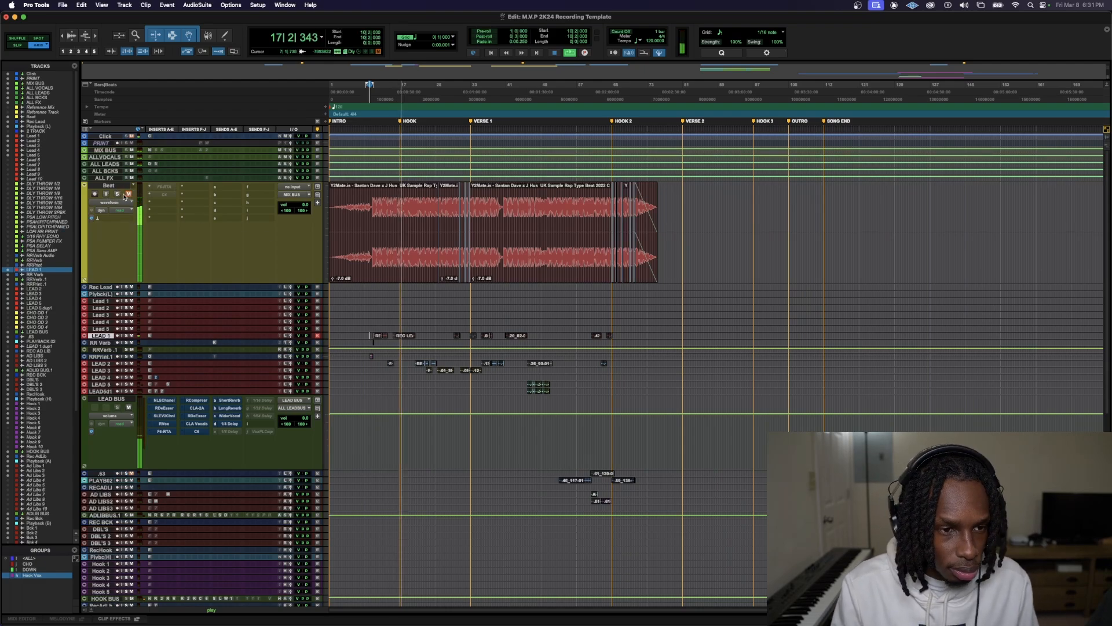
left_click_drag(303, 207, 326, 259)
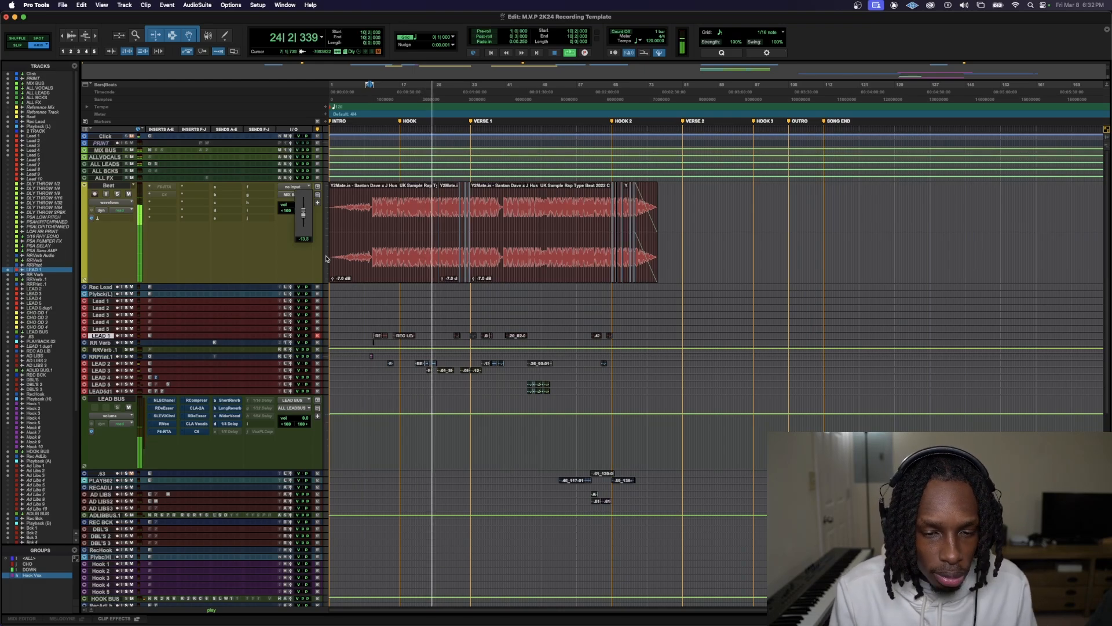
left_click_drag(325, 257, 326, 257)
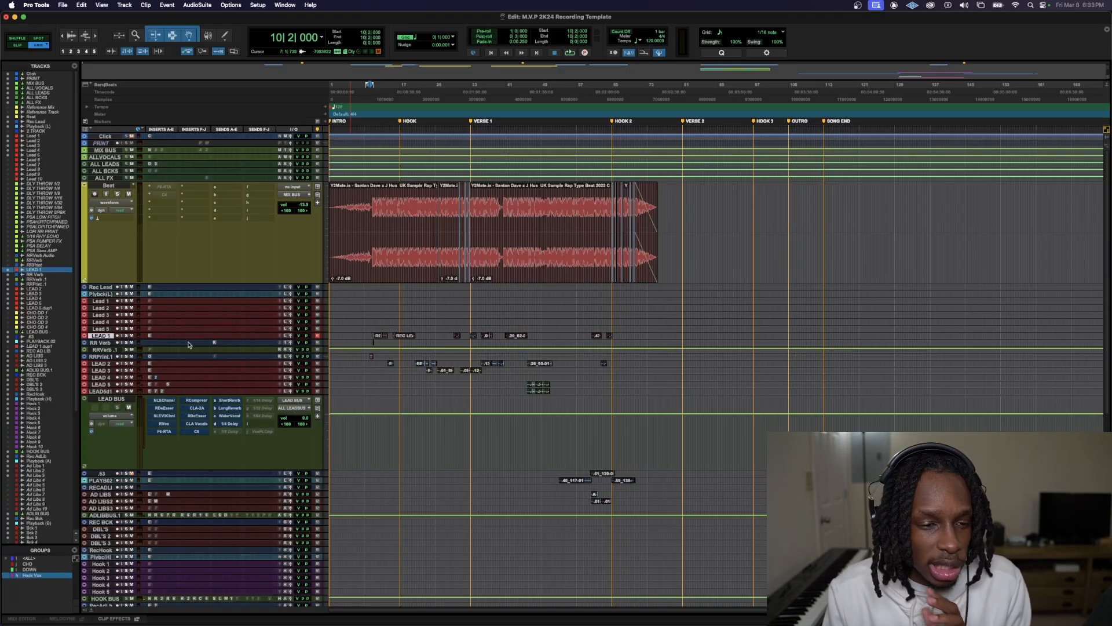
Enlarge the LEAD 1 track and play it soloed from bar 10, beat 2 to check its level
left_click_drag(189, 339, 267, 423)
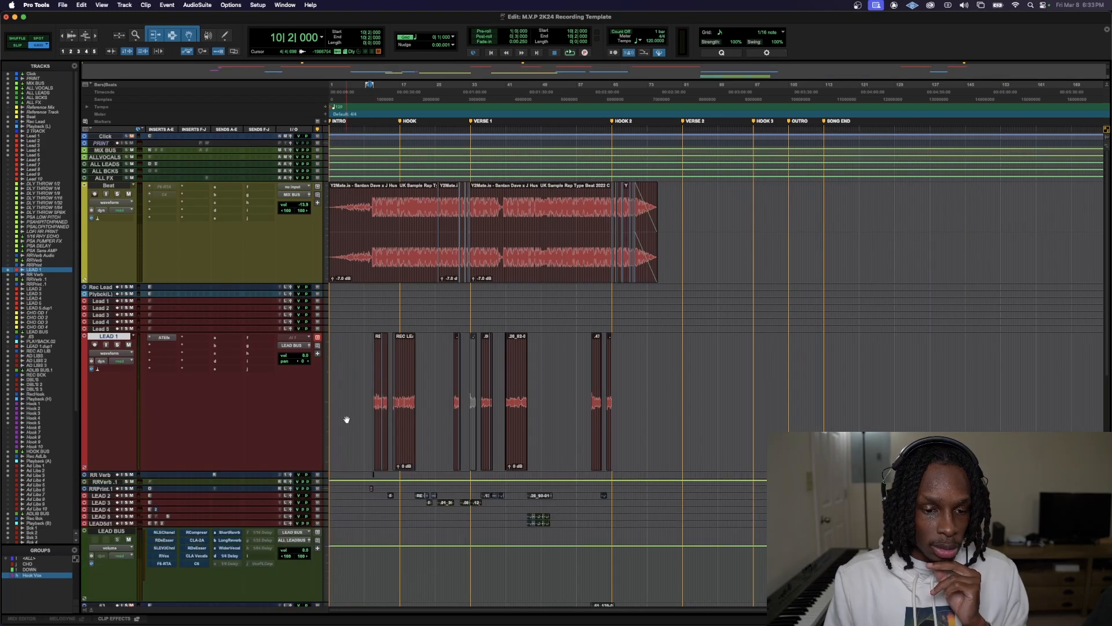
key("ctrl+Down")
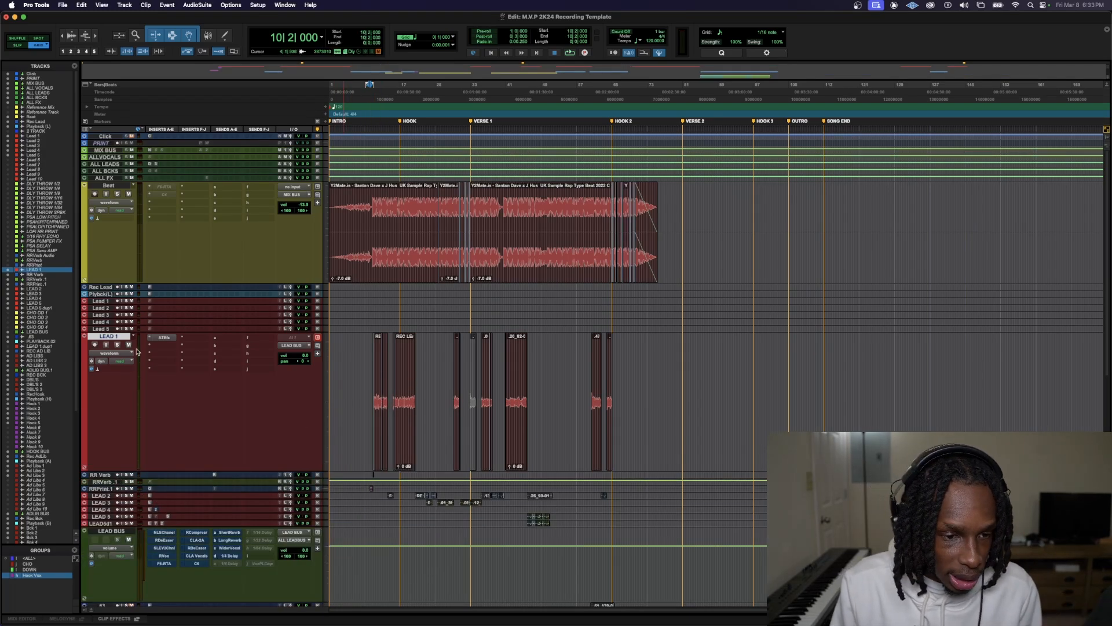
key("space")
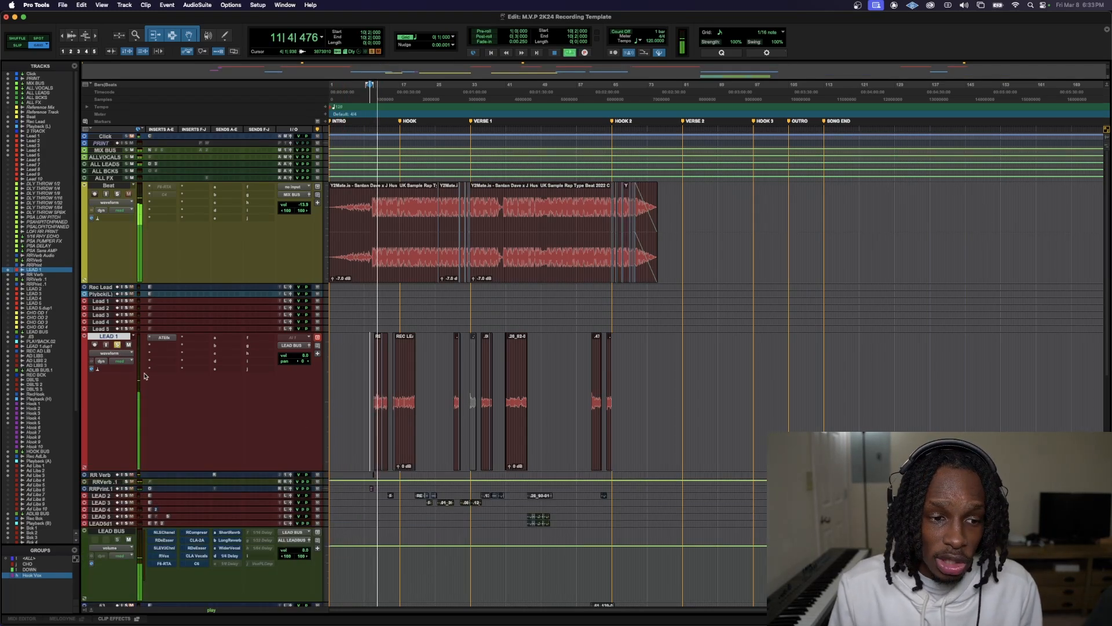
key("ctrl+Down")
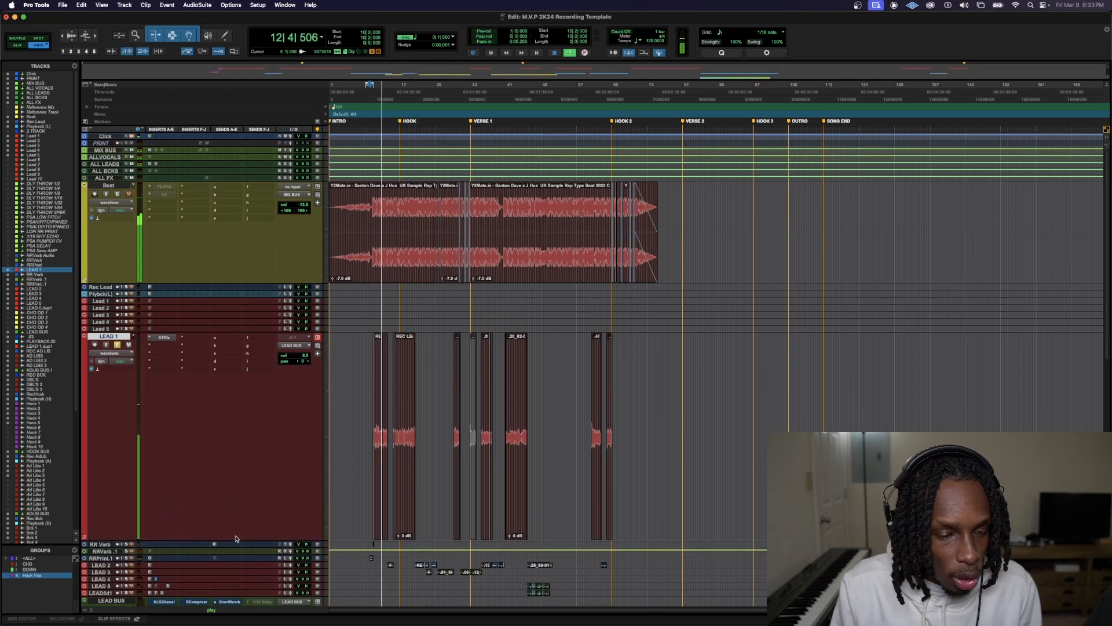
key("space")
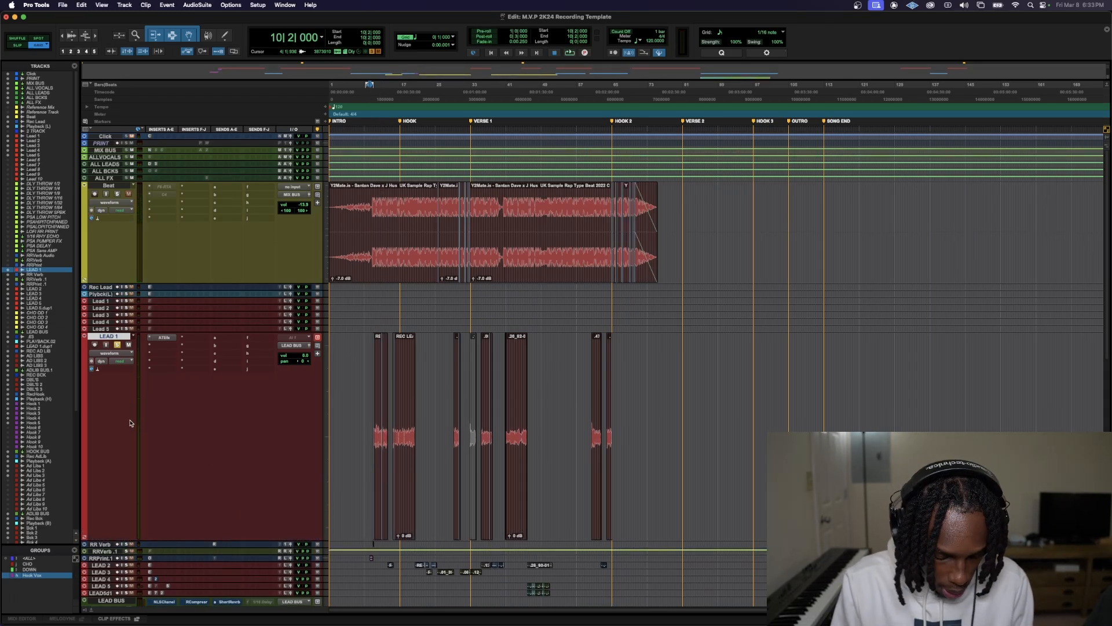
Open the Mix window and enlarge it to fill the whole screen
key("super+equal")
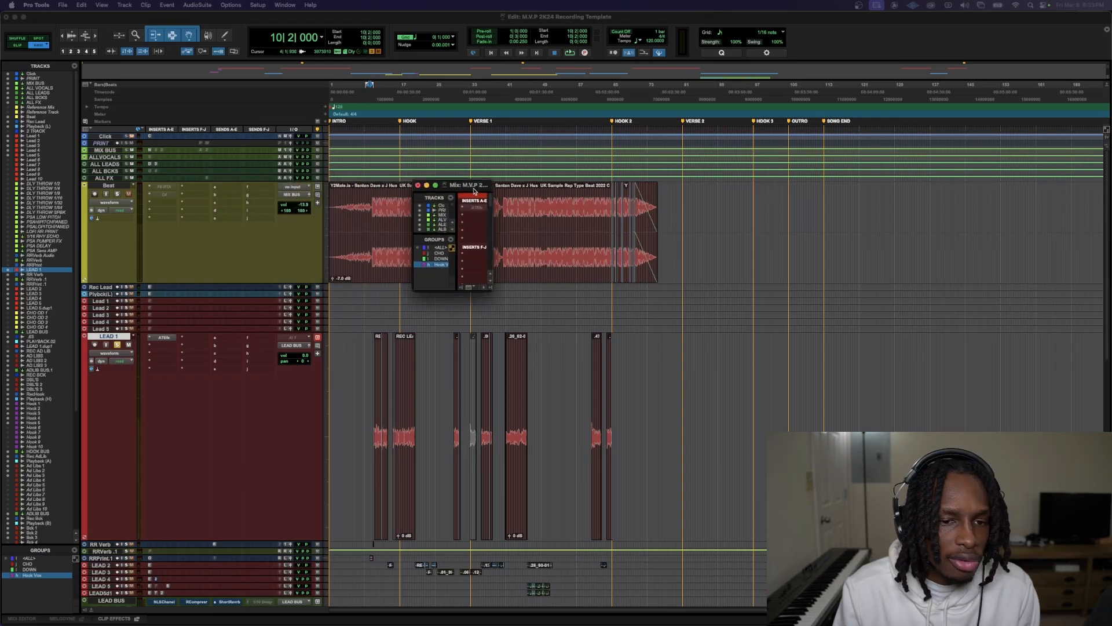
left_click(549, 161)
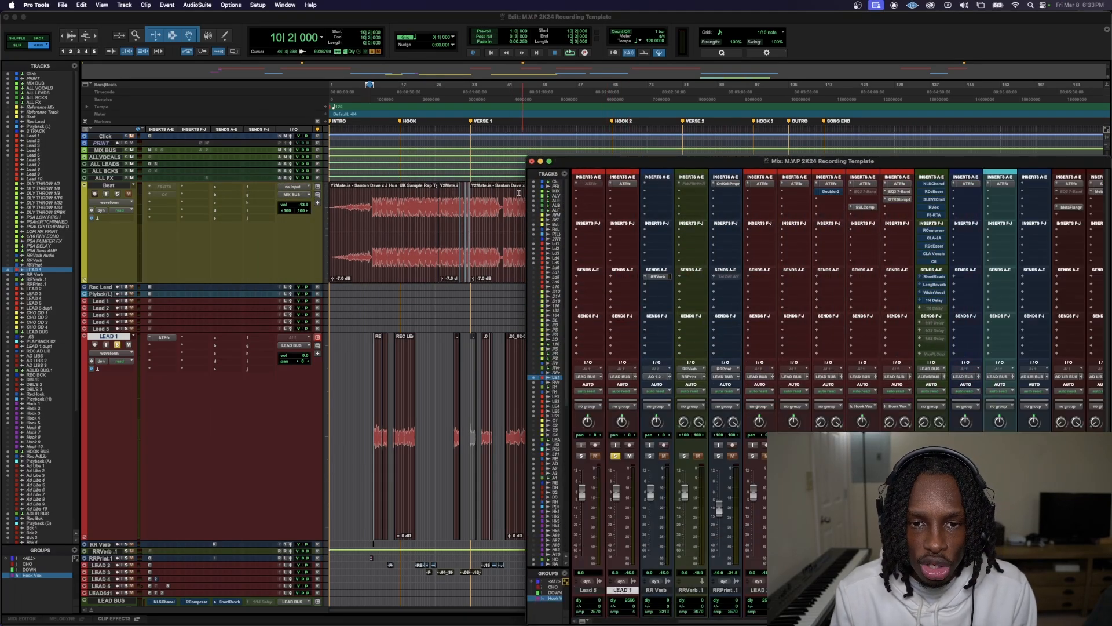
left_click_drag(527, 157, 2, 2)
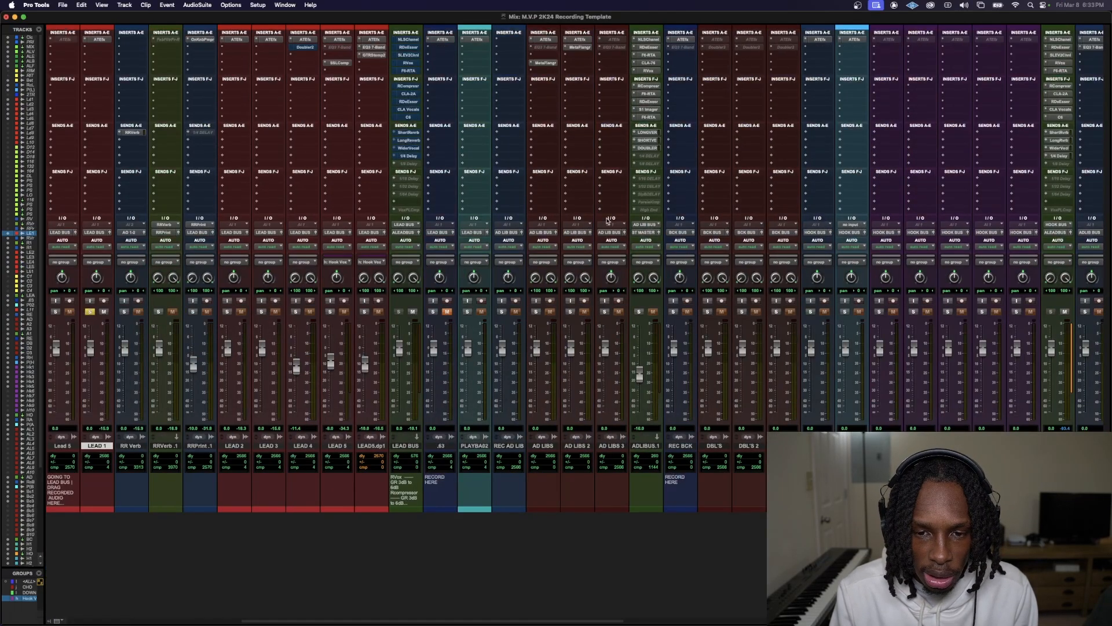
Alternate between the Edit and Mix windows to compare how the lead tracks and LEAD BUS appear in each
key("super+equal")
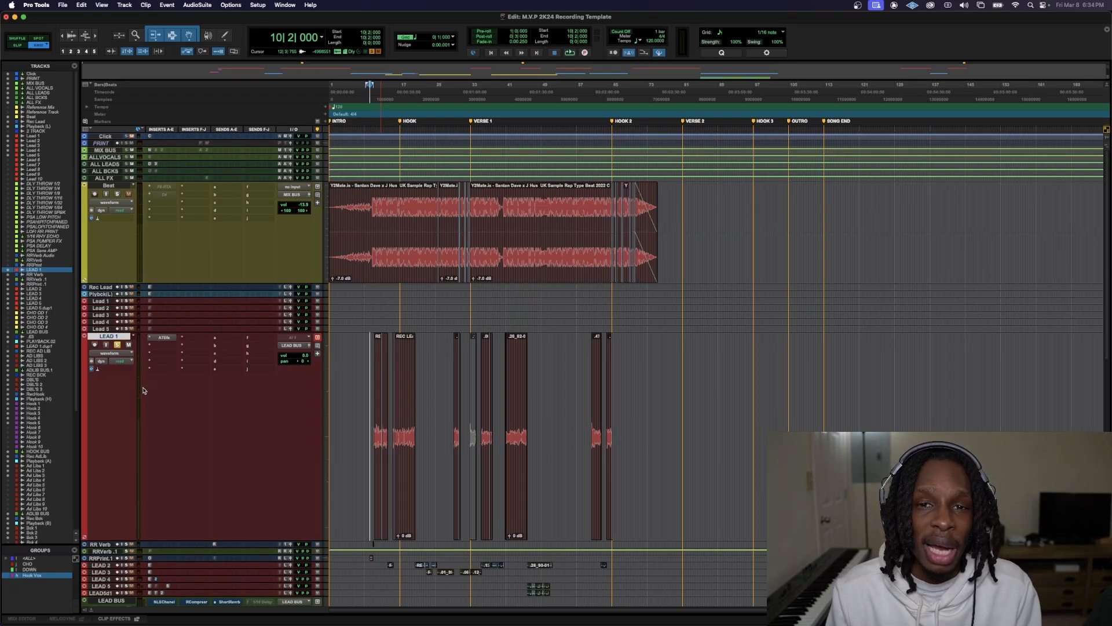
key("super+equal")
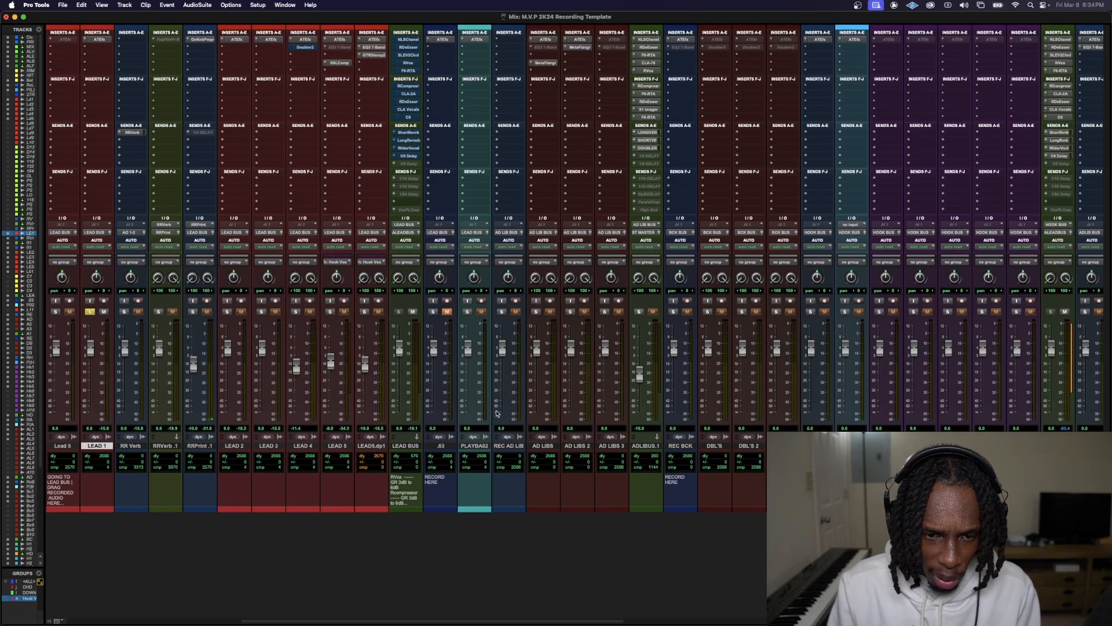
key("super+equal")
key("super+equal")
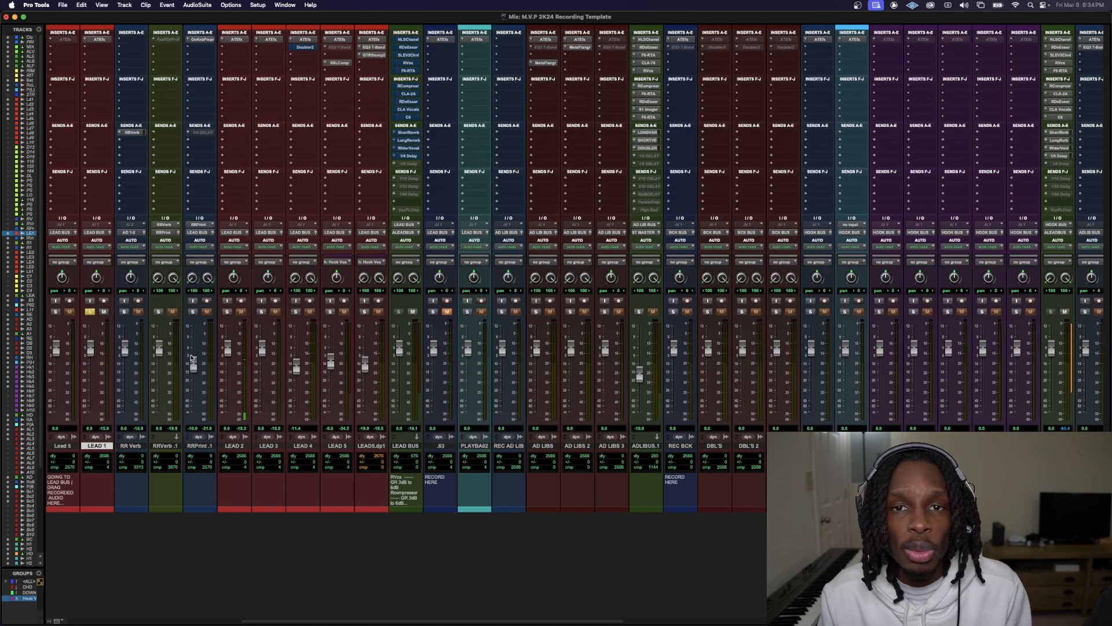
key("super+equal")
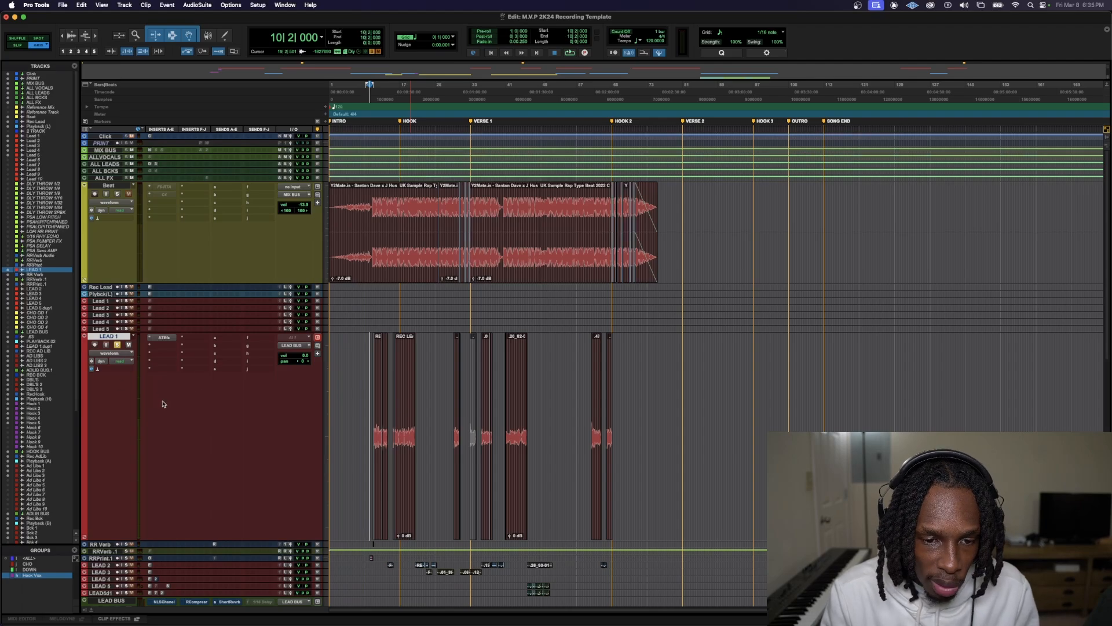
scroll(177, 427, "down", 2)
key("super+equal")
key("super+equal")
key("super+equal")
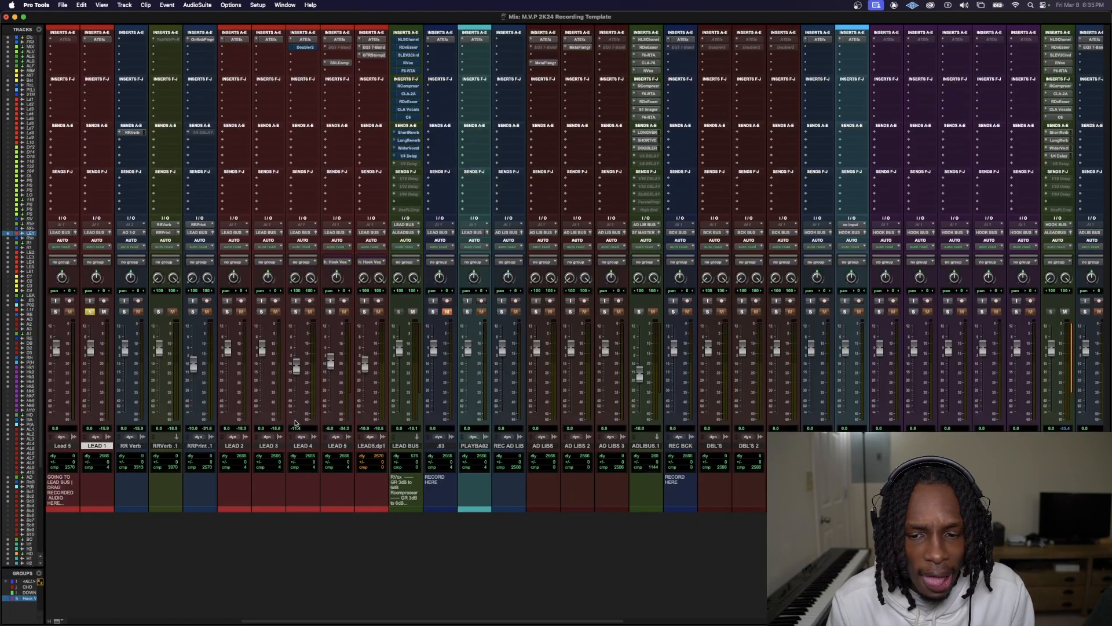
key("super+equal")
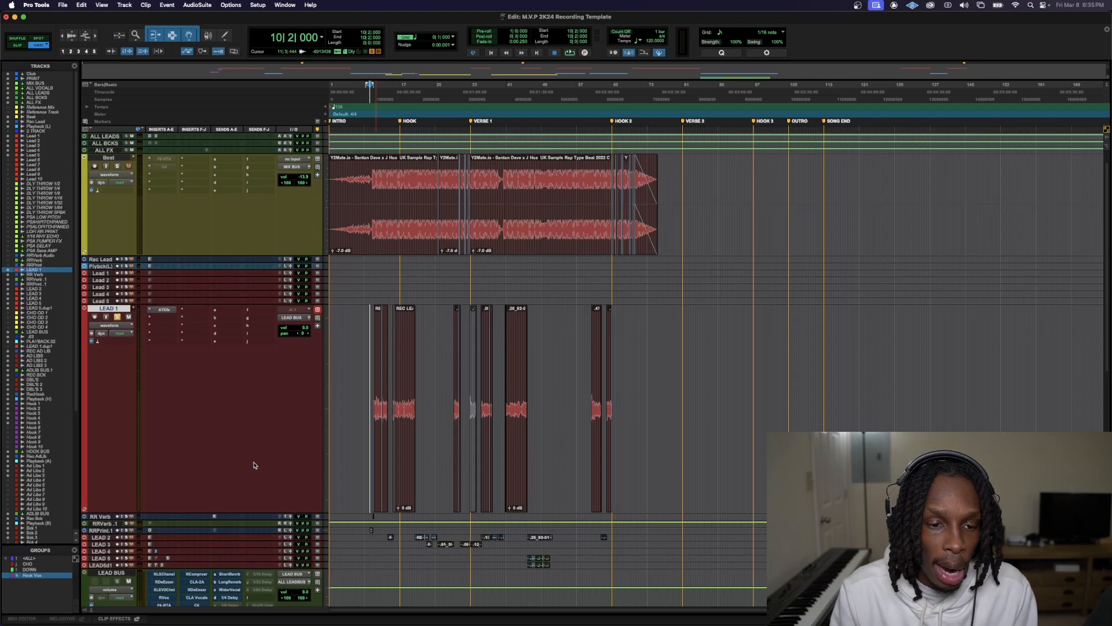
Examine the background vocal buses, effect returns and track comments in the Mix window, and return to the Edit window
key("super+equal")
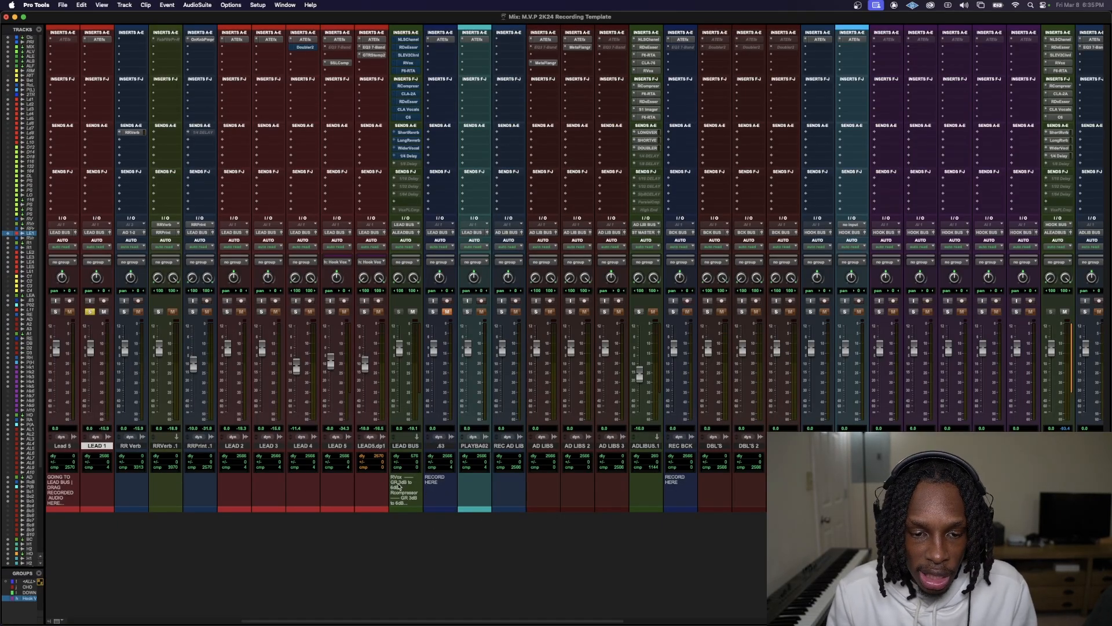
left_click_drag(280, 622, 755, 599)
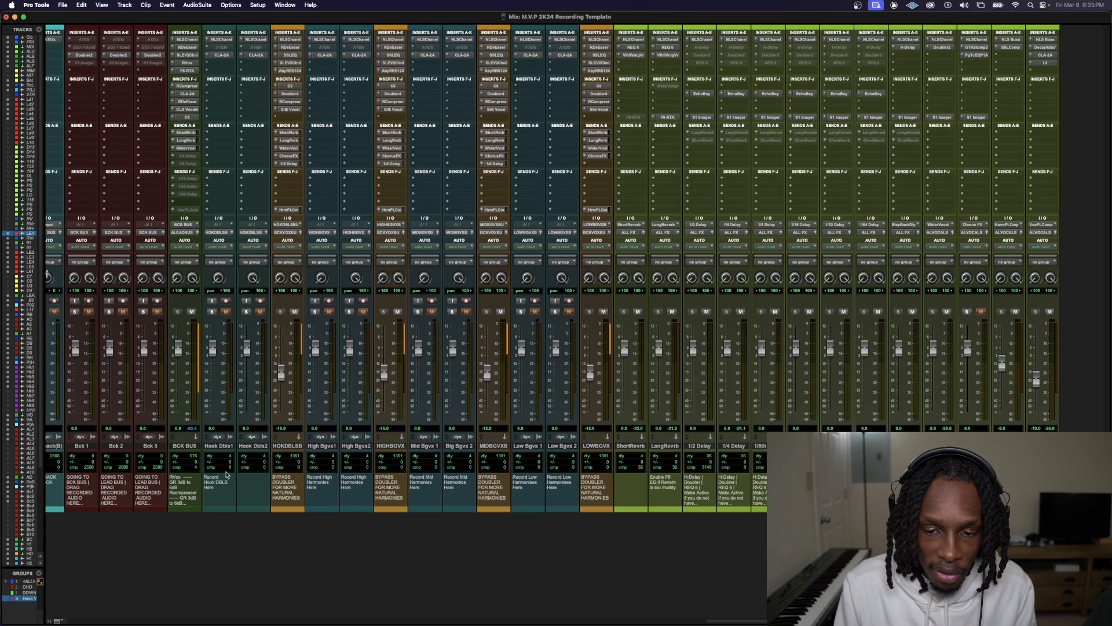
key("super+equal")
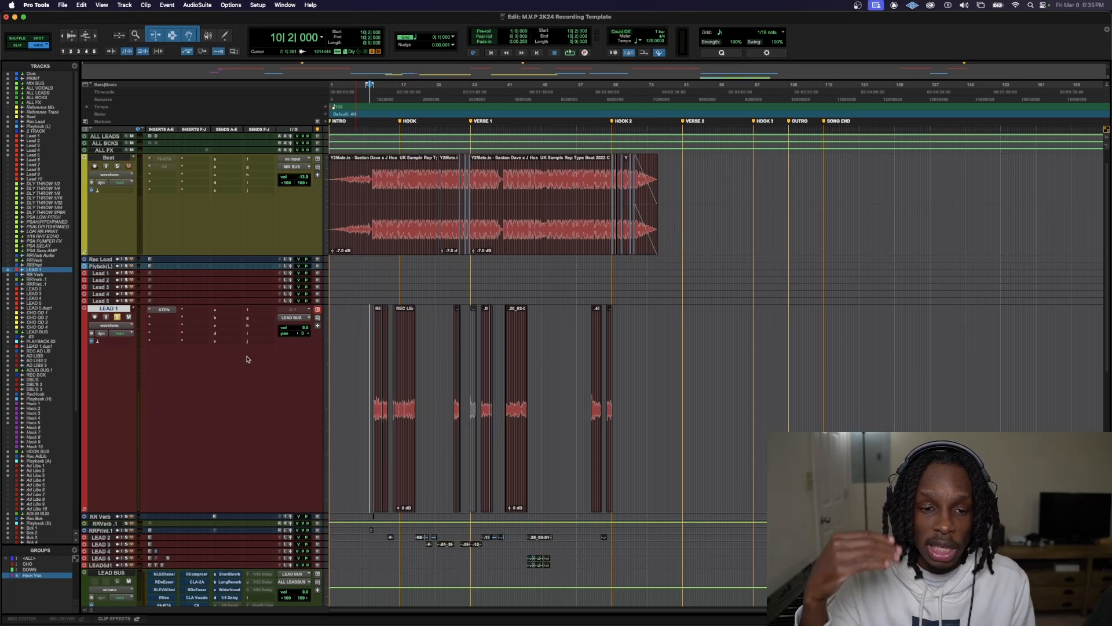
Play the beat with the lead vocals from bar 10, beat 2 and lower the LEAD BUS volume to -2.0 dB
scroll(170, 445, "down", 5)
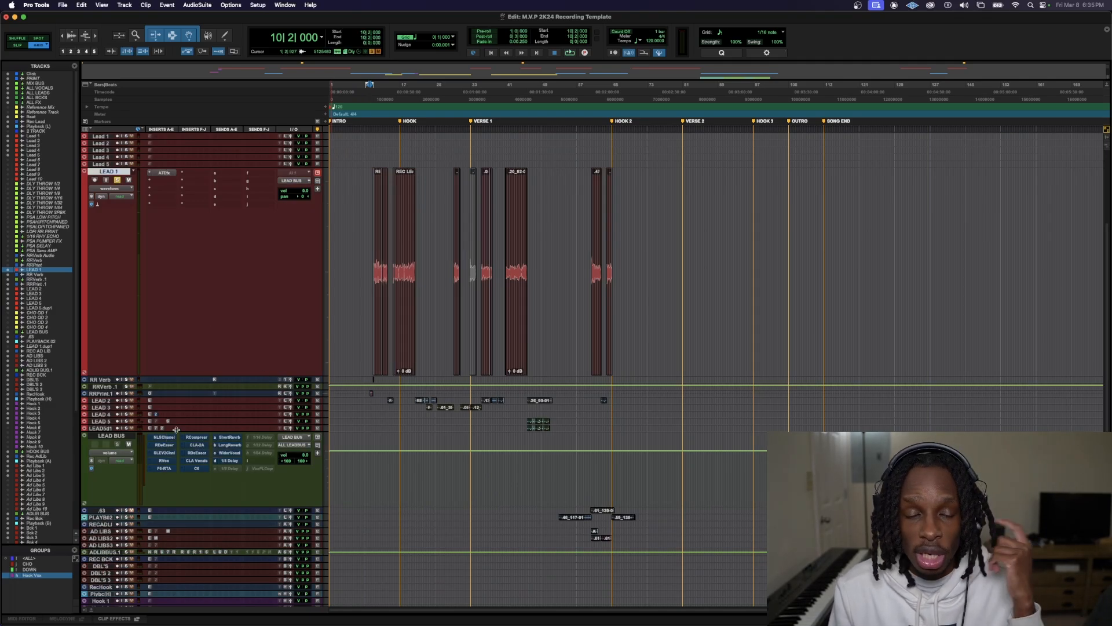
key("space")
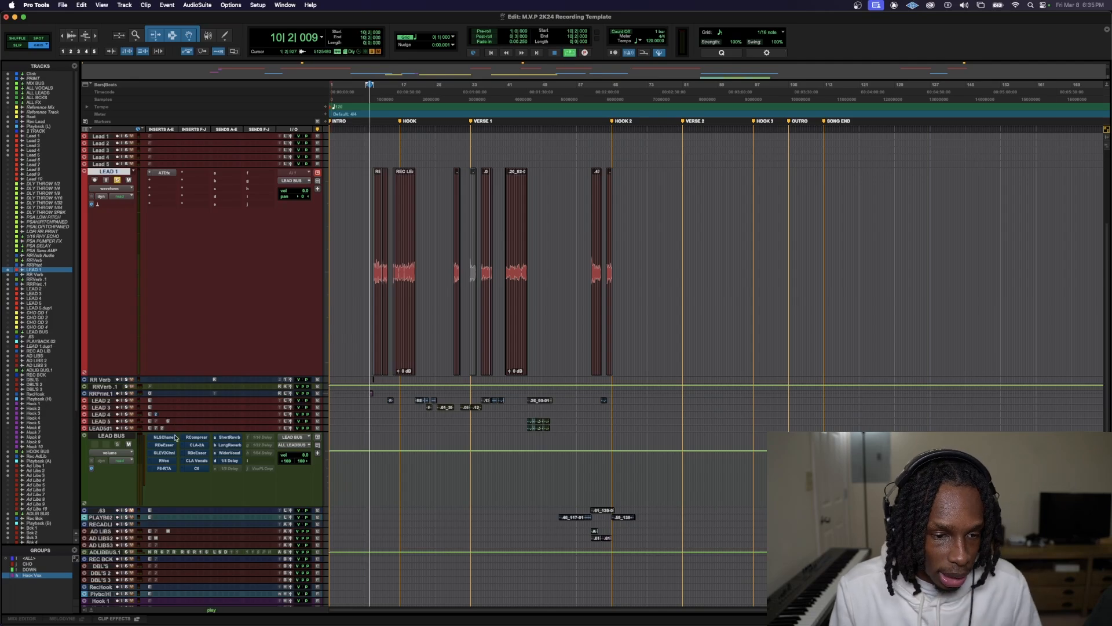
scroll(175, 437, "up", 5)
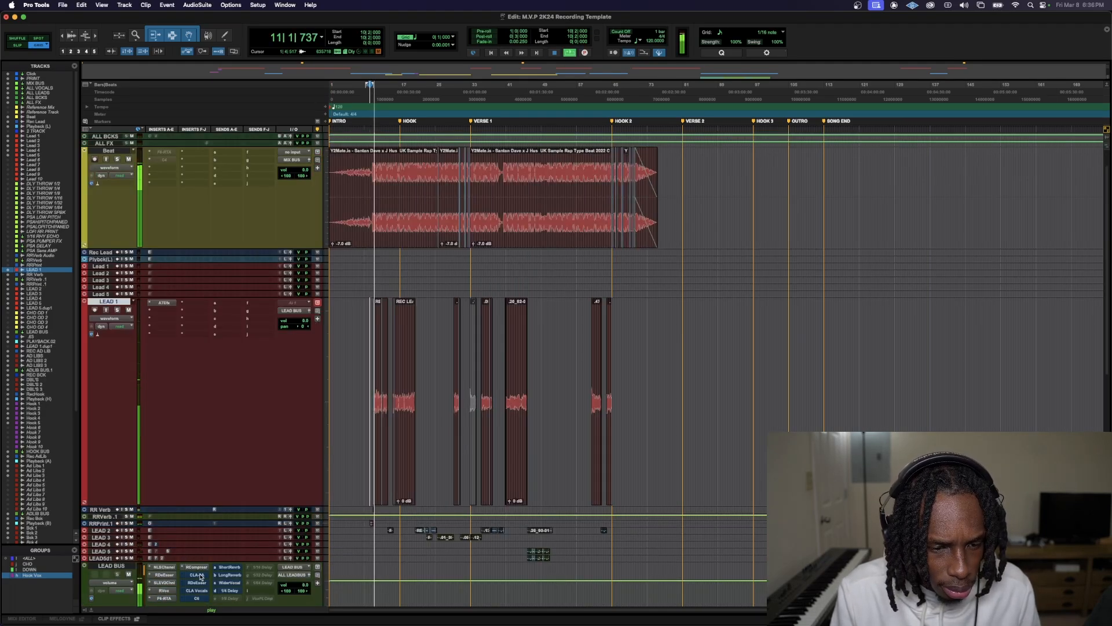
mouse_move(175, 623)
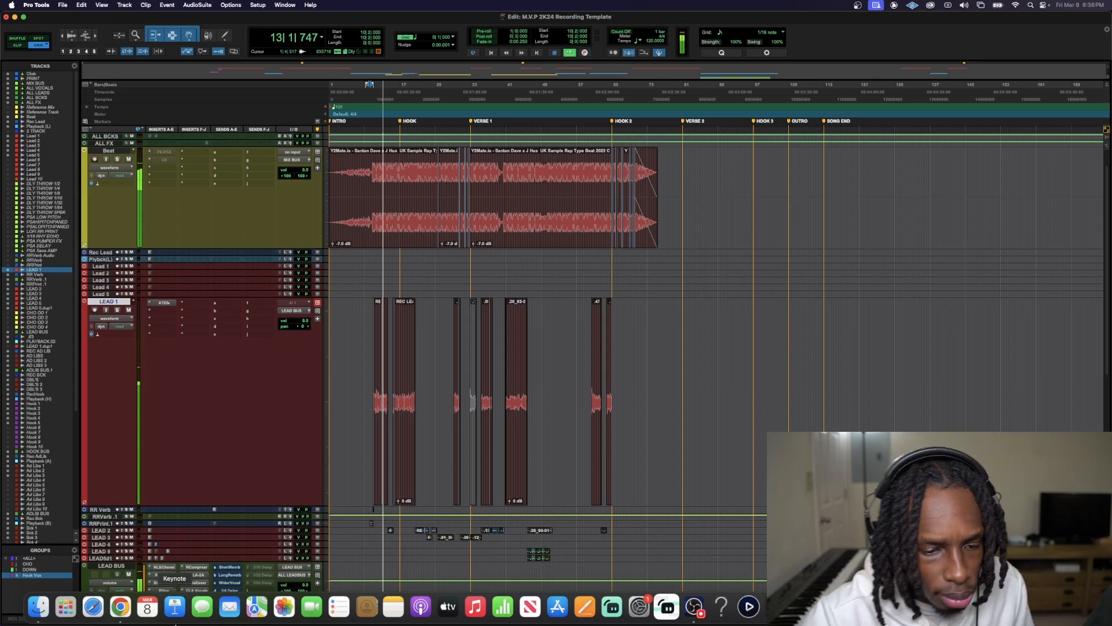
scroll(309, 445, "down", 5)
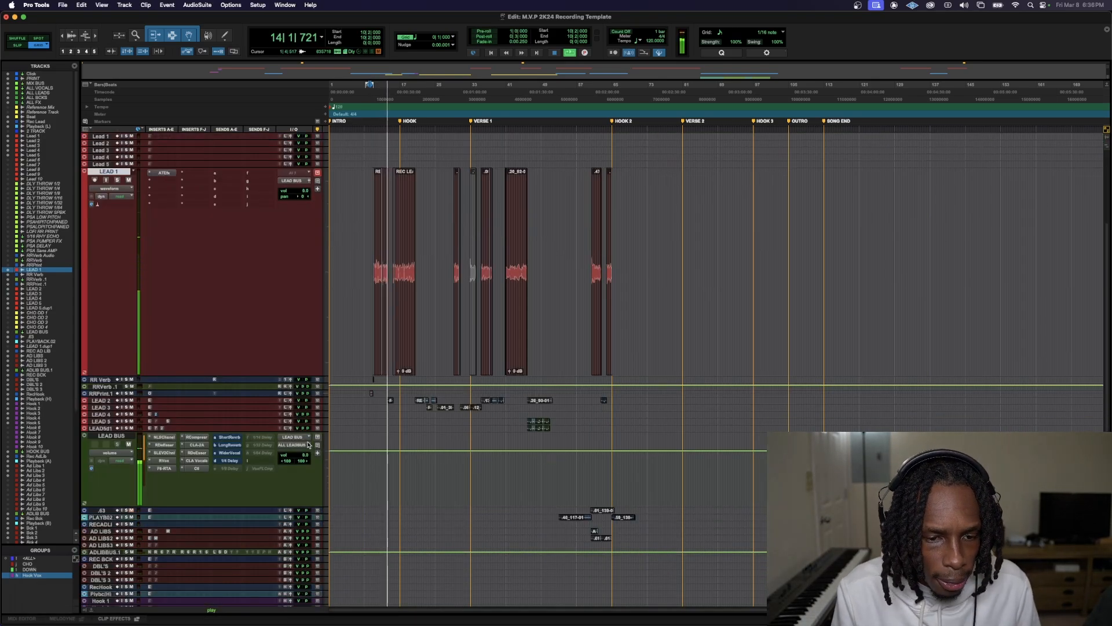
left_click(309, 445)
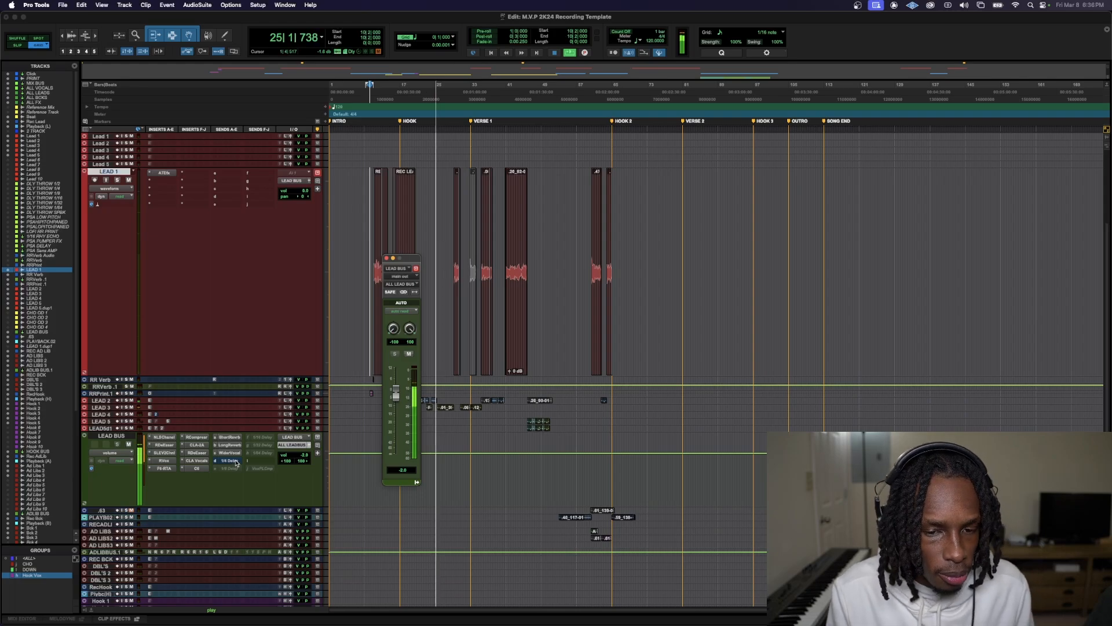
key("space")
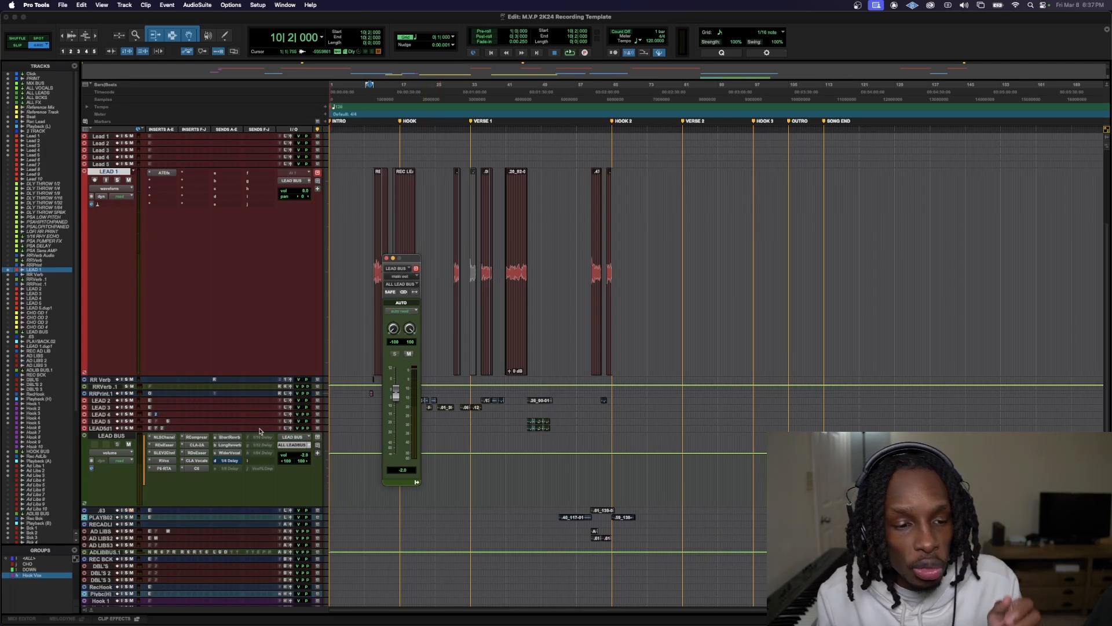
Check the RVox compression on LEAD BUS during playback, and try its Comp at -25.5 before undoing that change
left_click(165, 461)
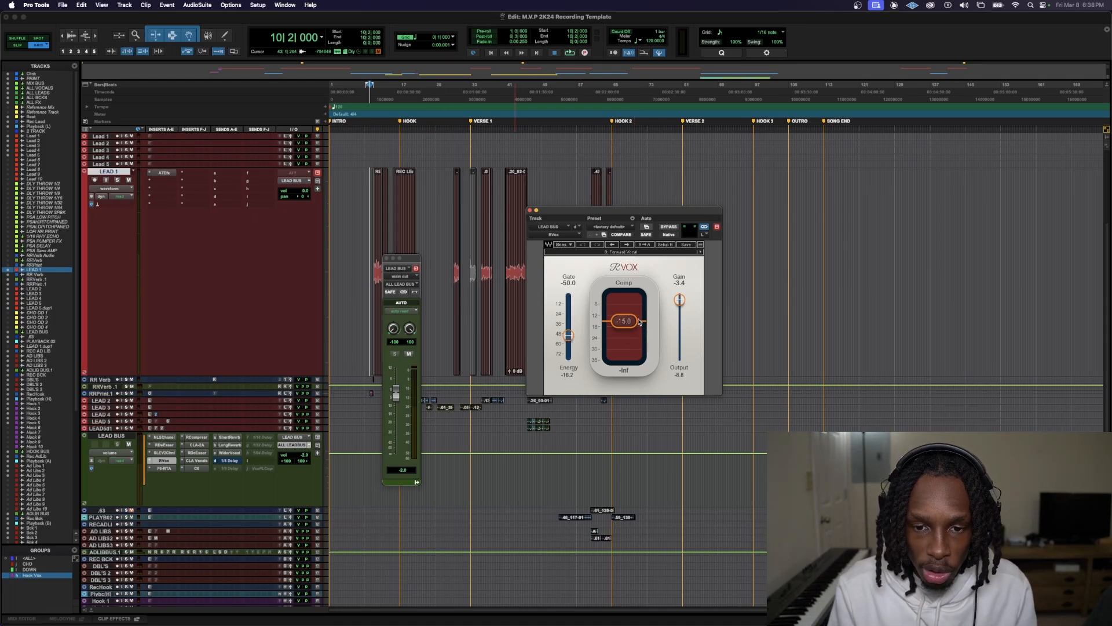
key("space")
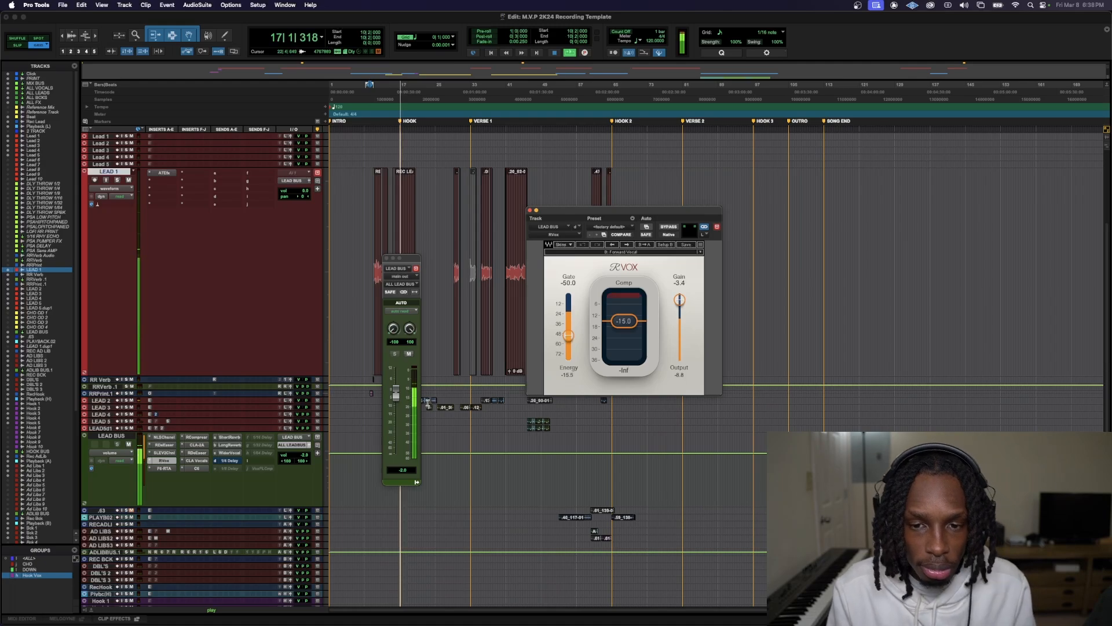
key("space")
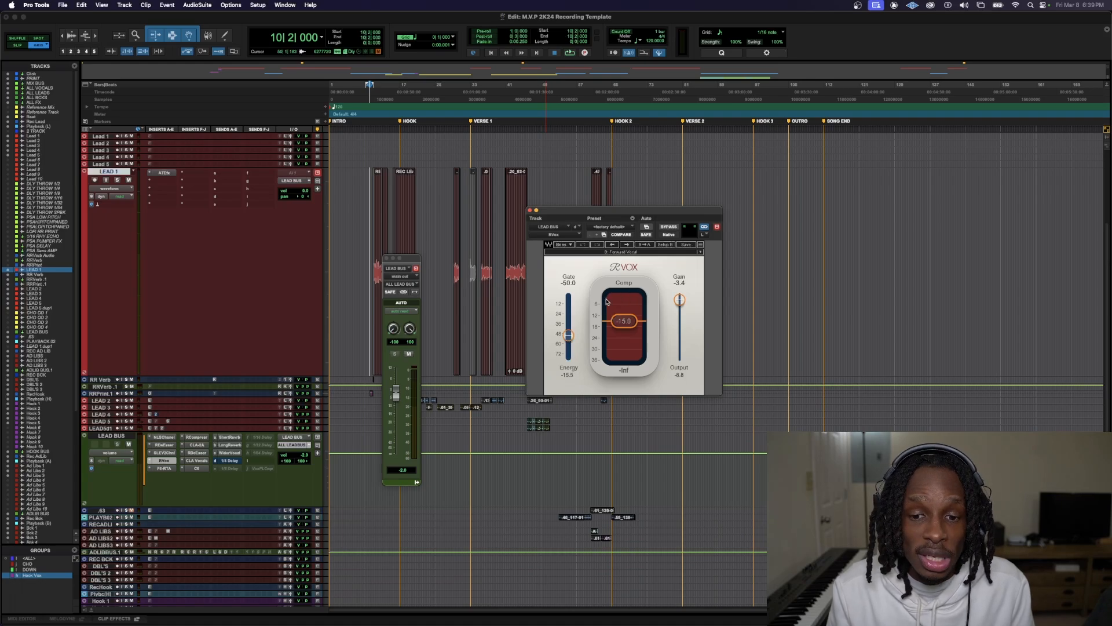
left_click_drag(628, 325, 624, 339)
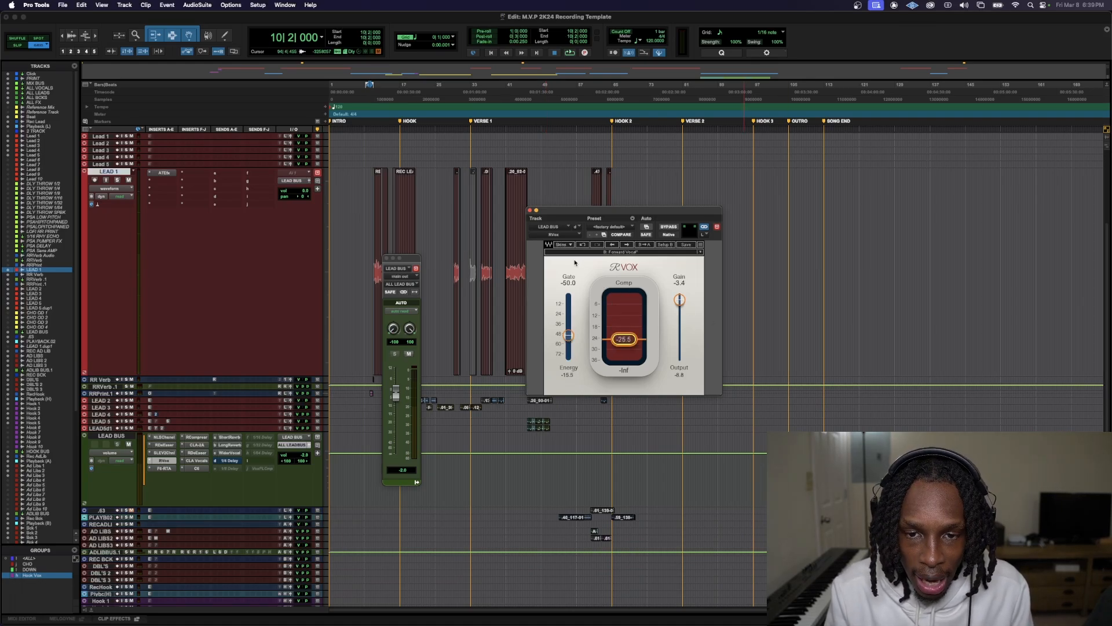
left_click(582, 245)
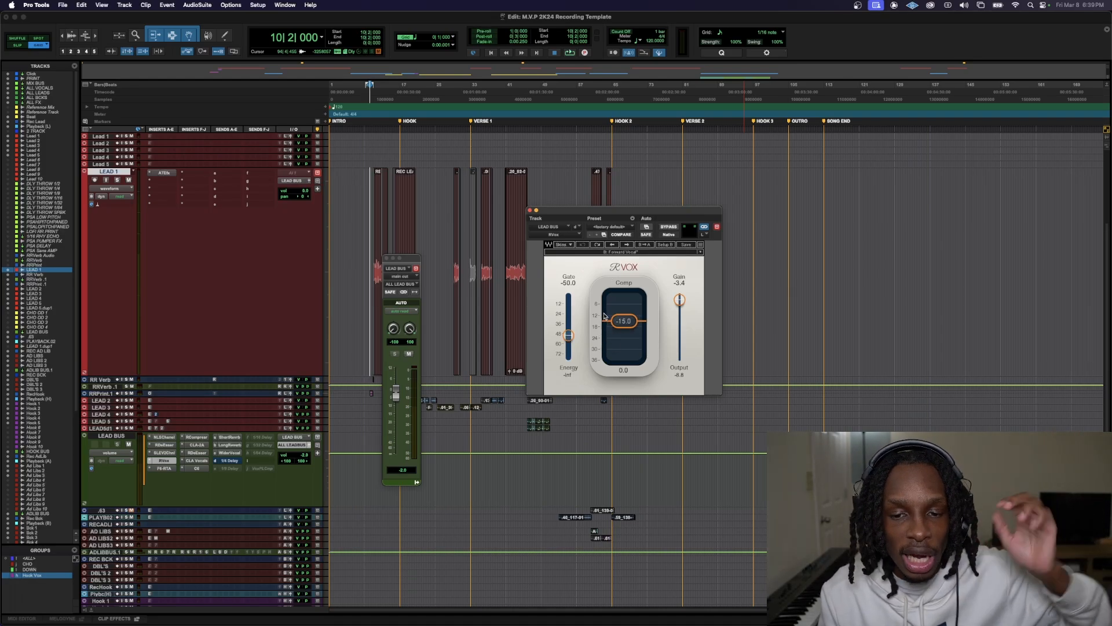
Open the RCompressor insert on LEAD BUS and check its gain reduction while the song plays
left_click(197, 437)
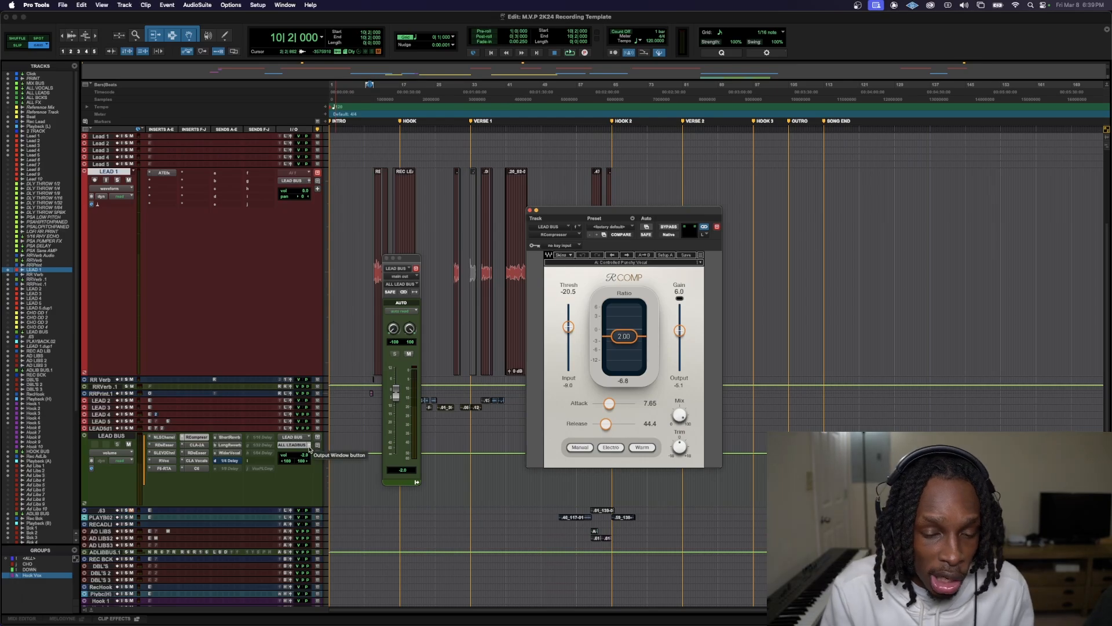
key("space")
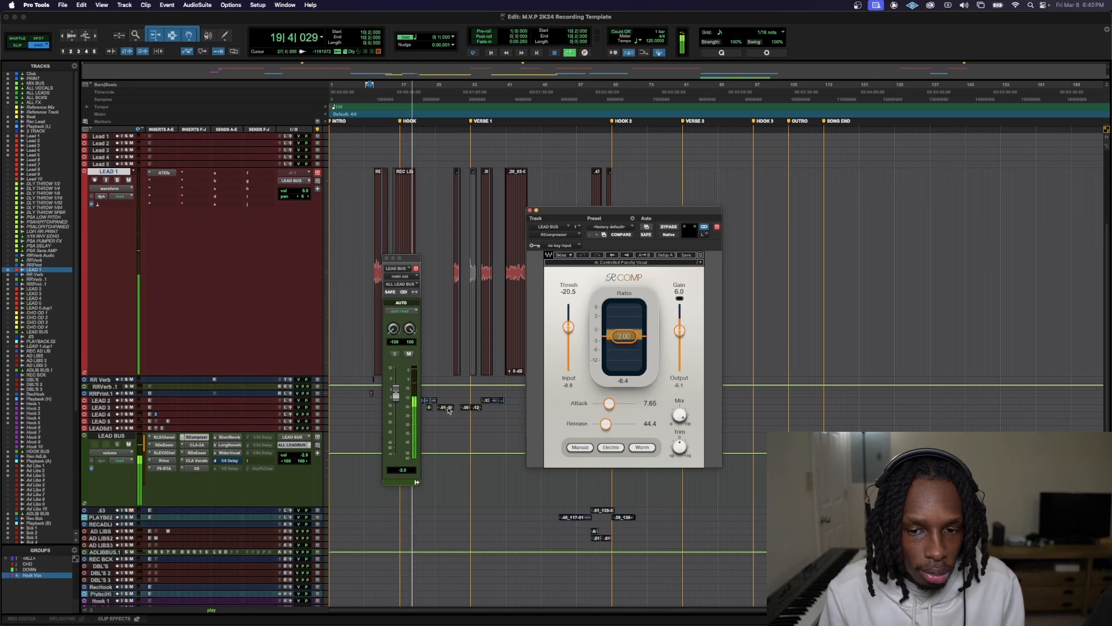
key("space")
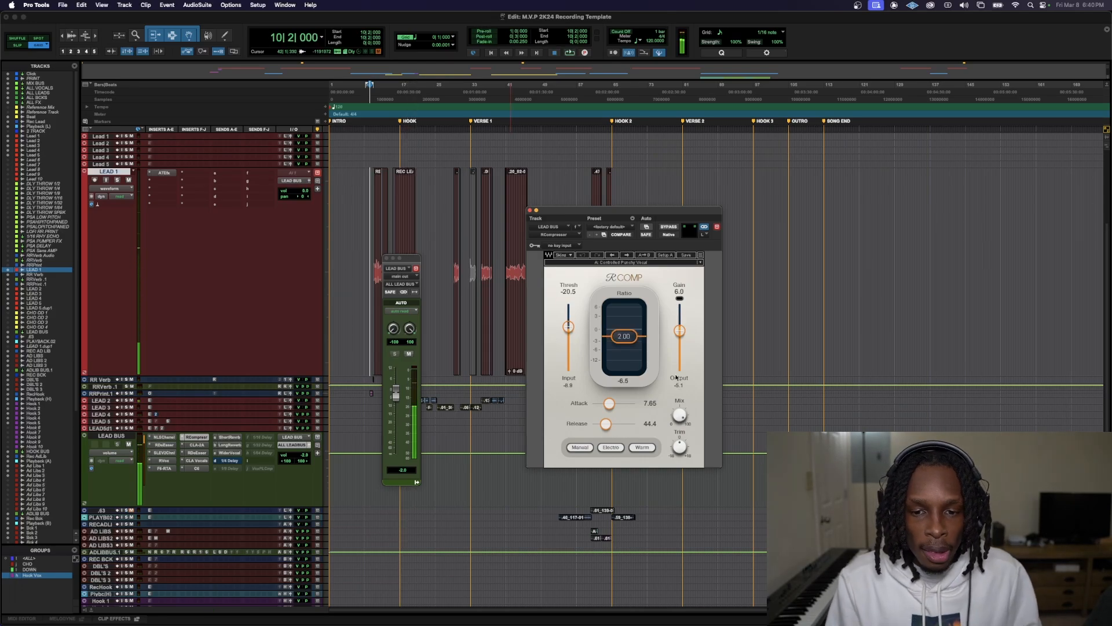
scroll(285, 387, "up", 3)
scroll(285, 387, "down", 3)
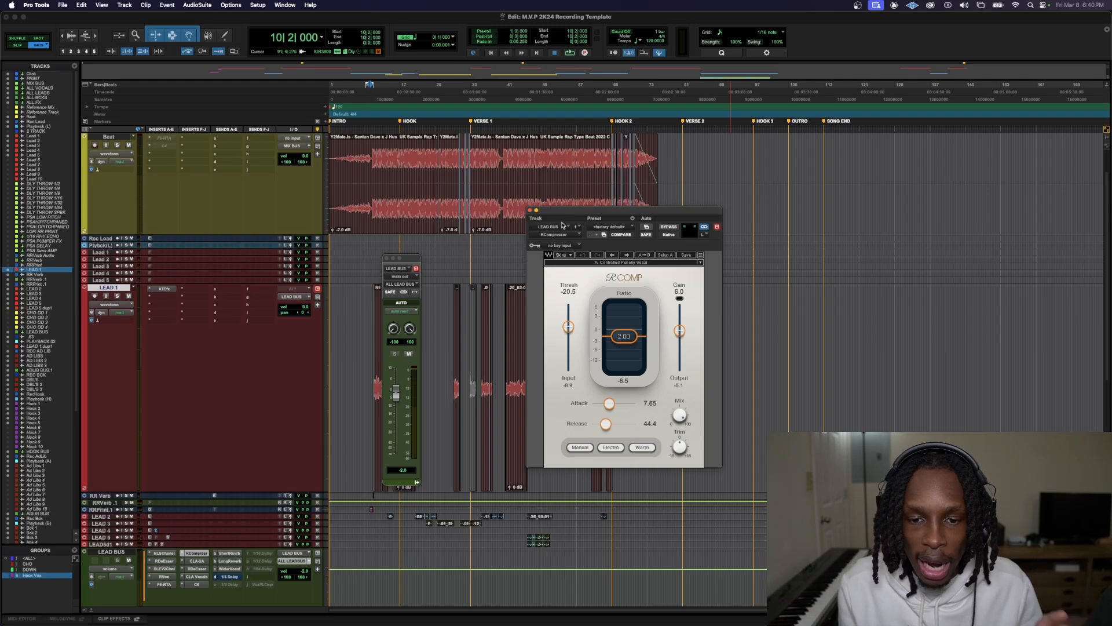
Close the RCompressor and LEAD BUS output windows to clear the view of the tracks
left_click(530, 210)
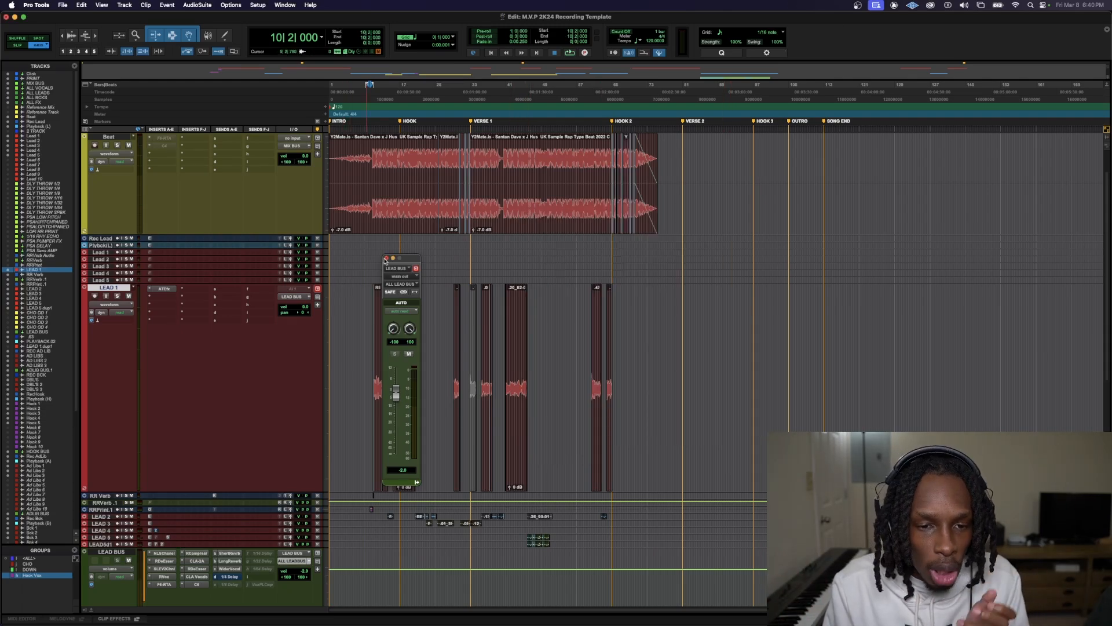
left_click(386, 259)
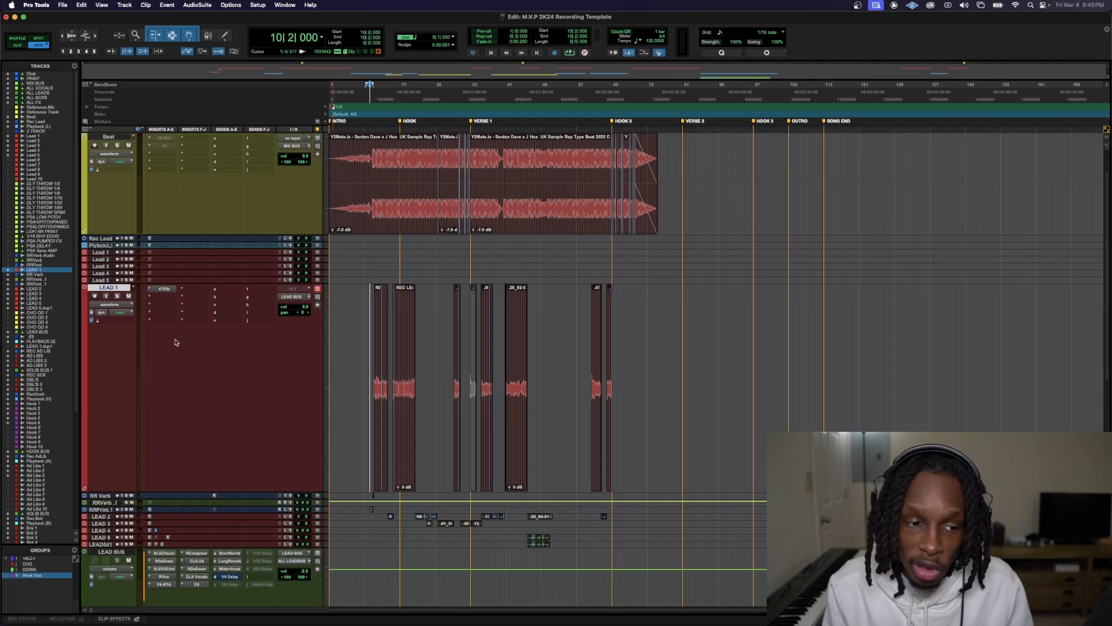
left_click(198, 560)
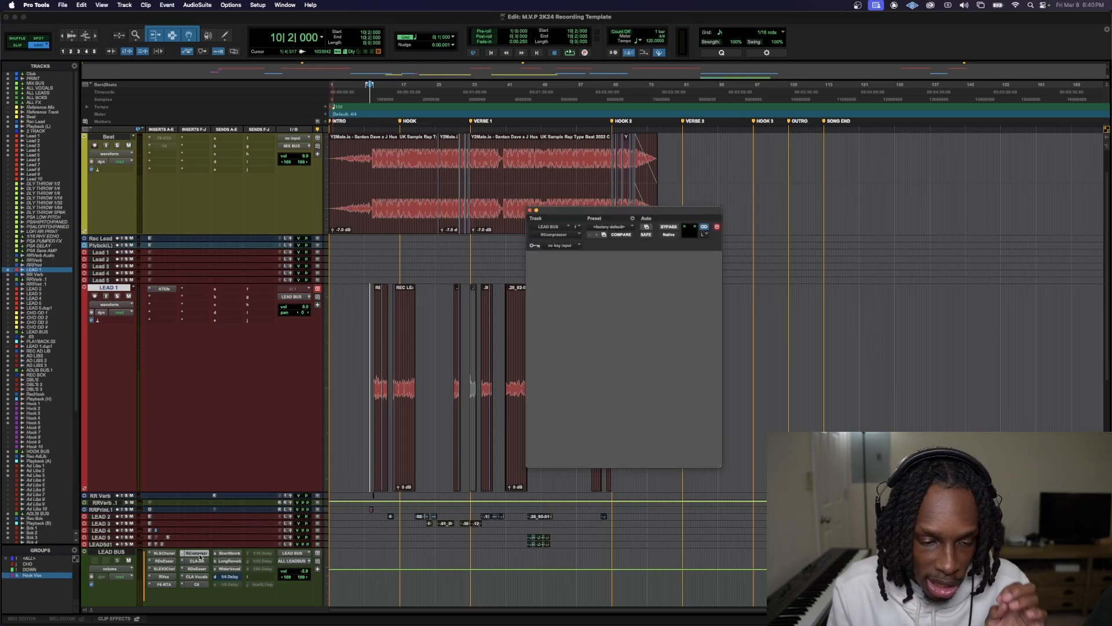
left_click(535, 214)
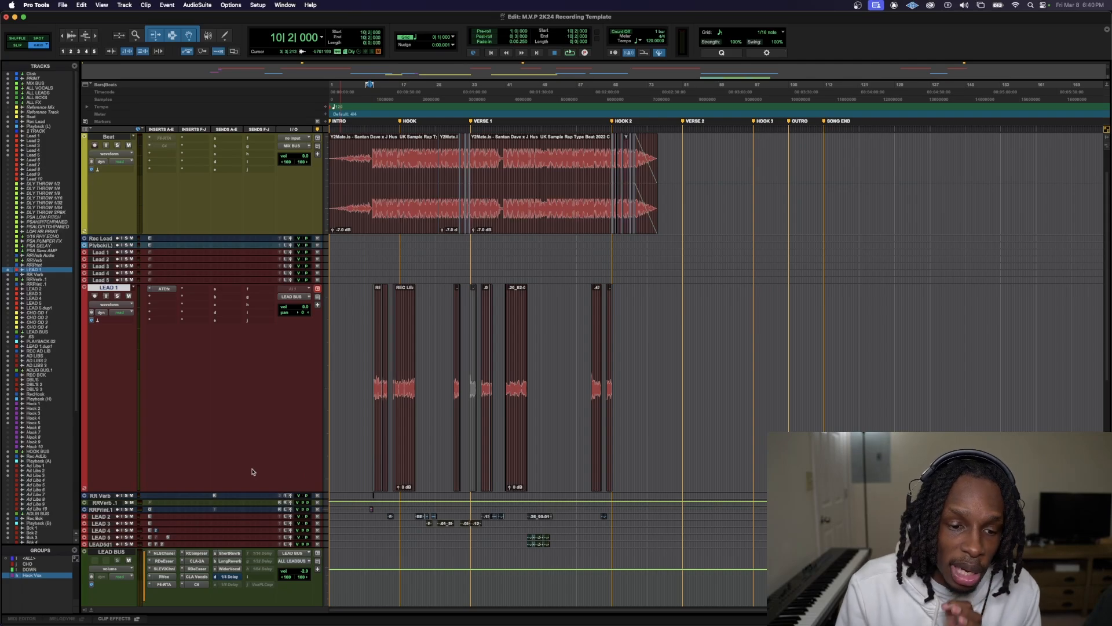
Open the F6-RTA equalizer on LEAD BUS and examine the vocal's low-mid spectrum around band 2 during playback
left_click(167, 586)
left_click_drag(746, 209, 633, 211)
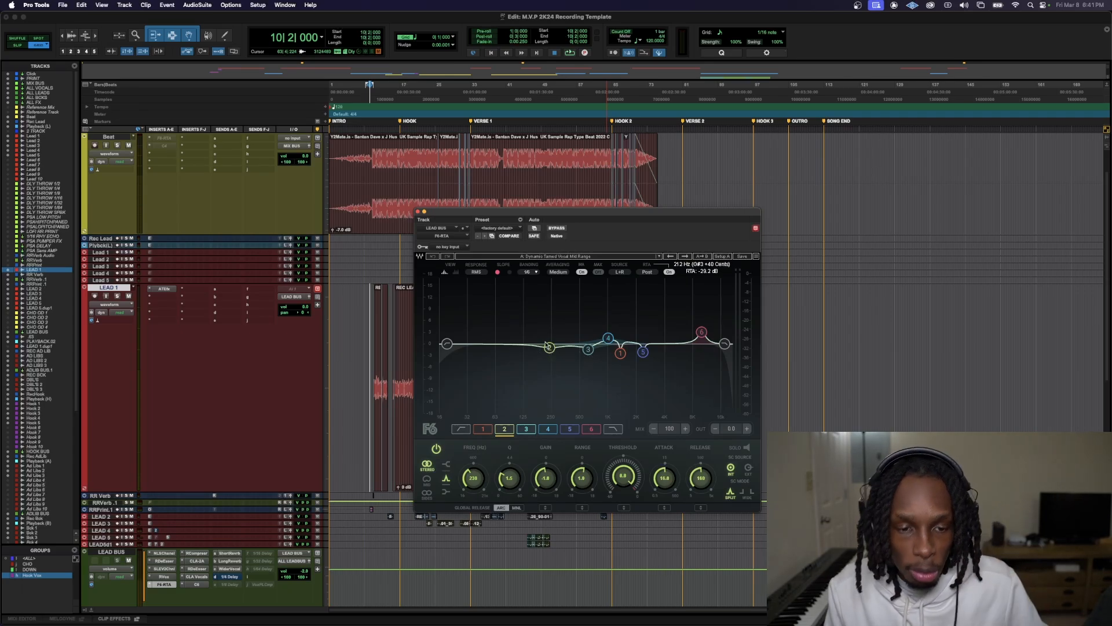
key("space")
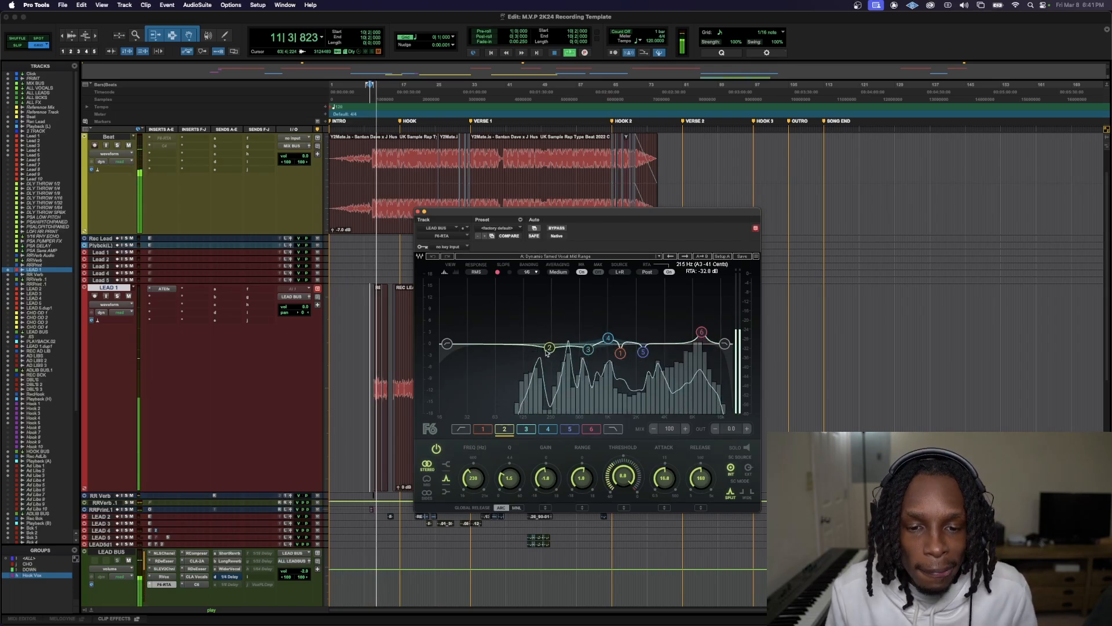
key("space")
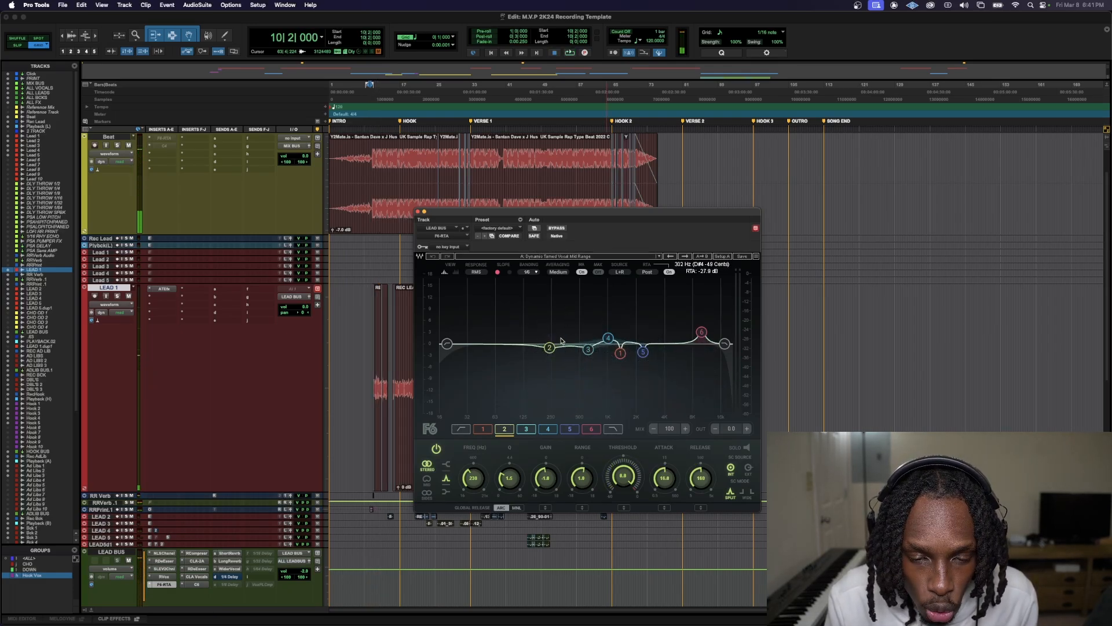
key("space")
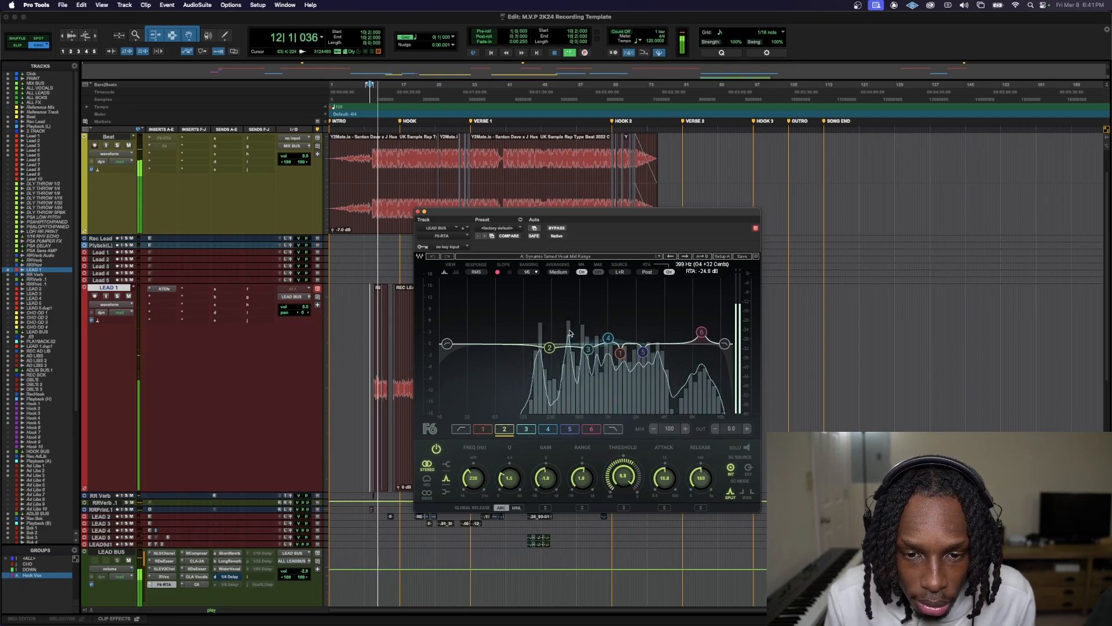
key("space")
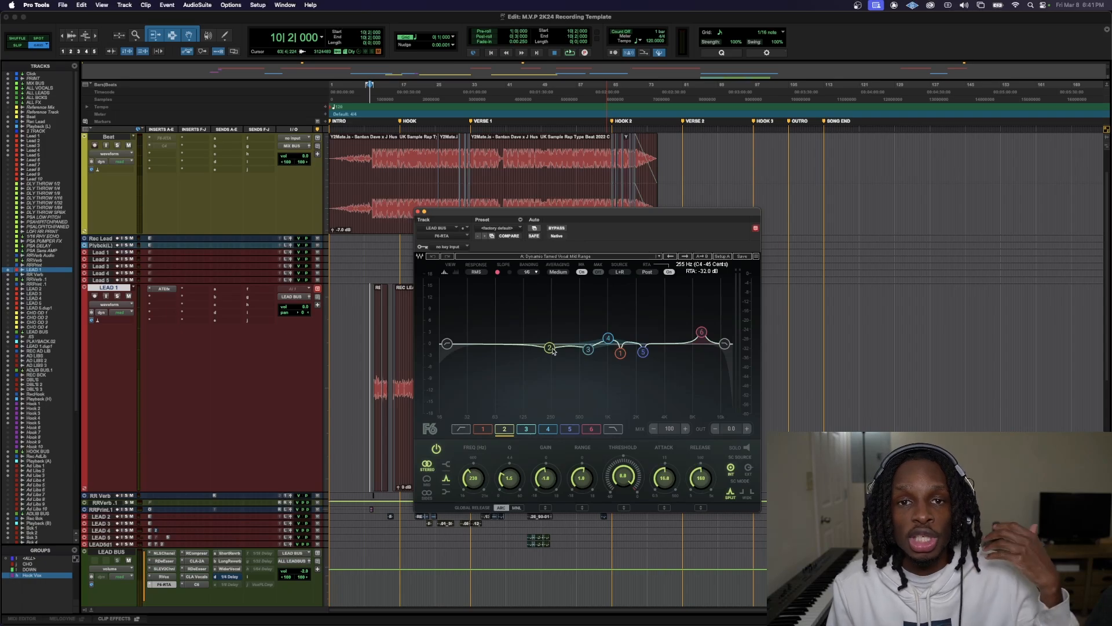
Move band 2 of the LEAD BUS F6-RTA to about 182 Hz and set its gain to 1.5 dB while listening
key("space")
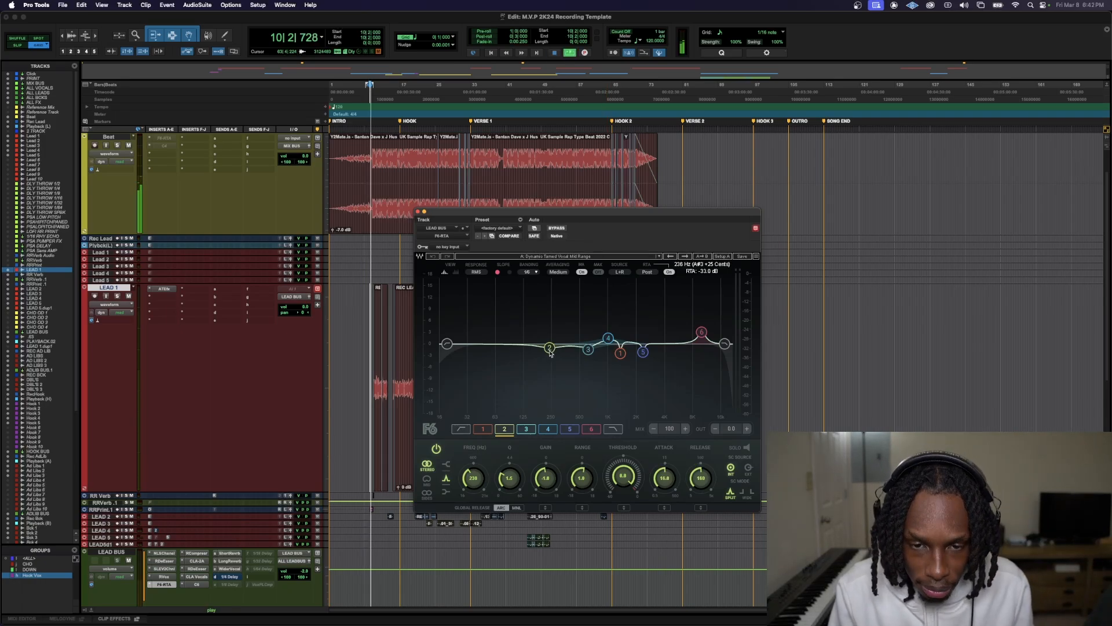
left_click_drag(550, 354, 539, 319)
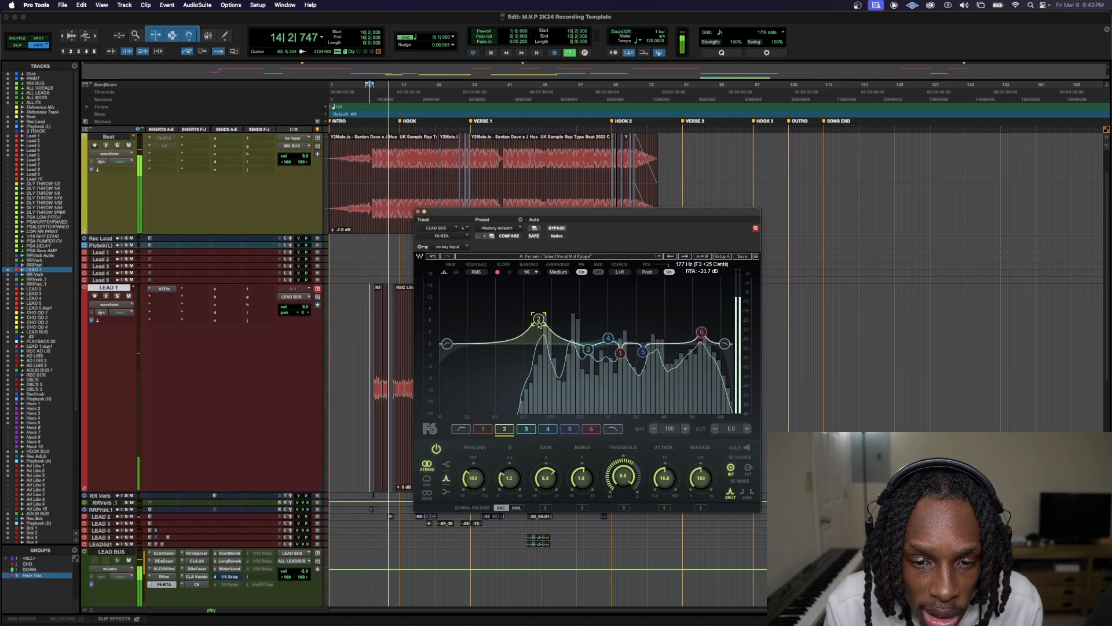
key("space")
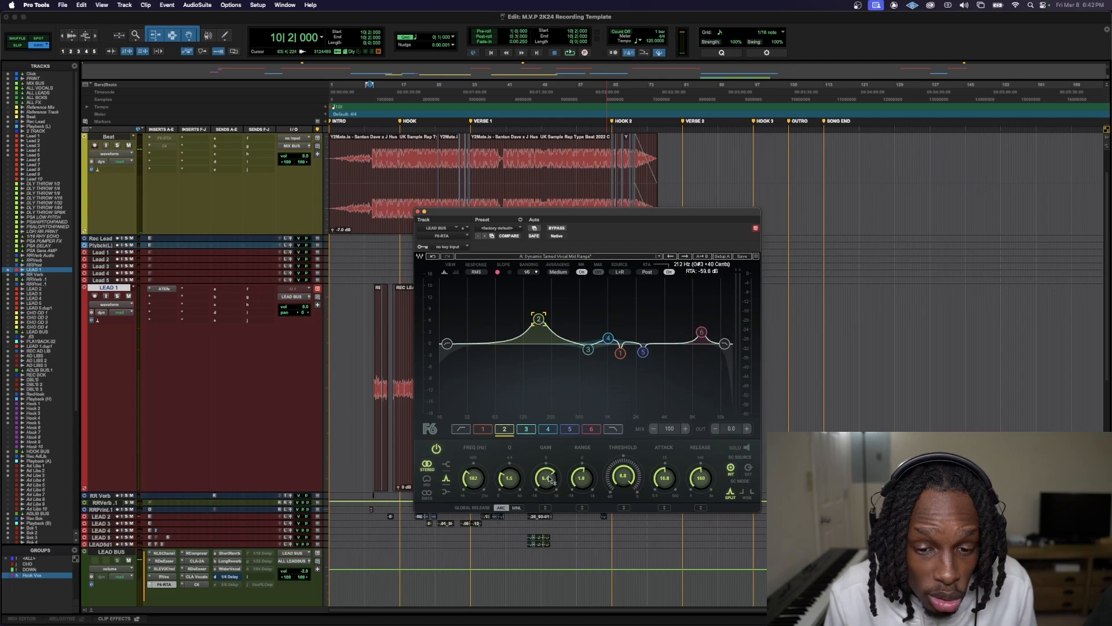
key("space")
left_click_drag(549, 480, 549, 491)
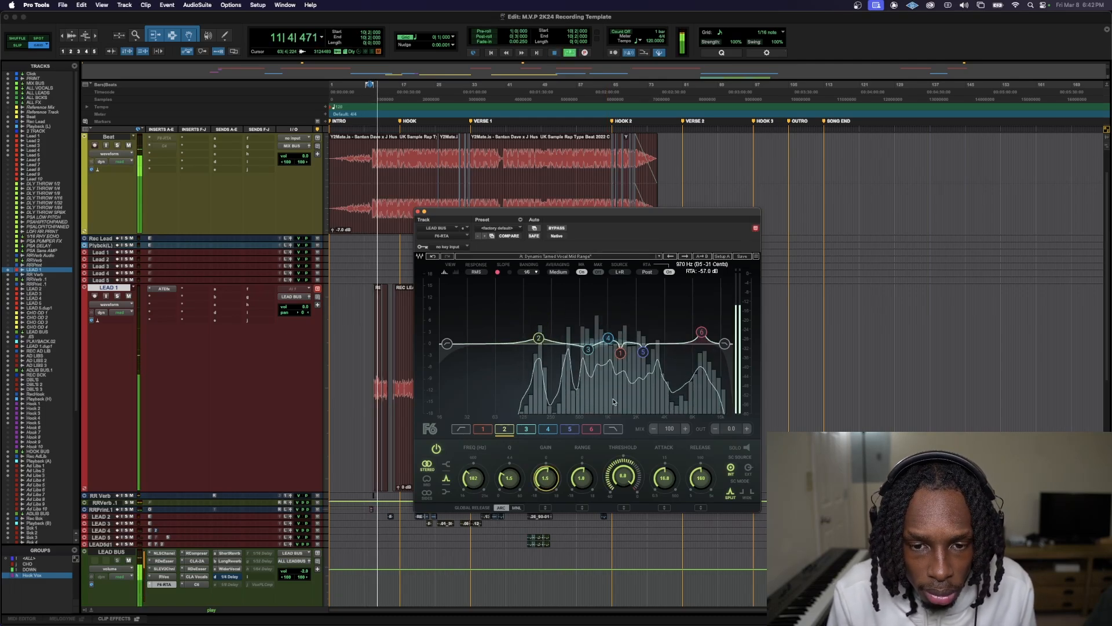
key("space")
Audition the LEAD BUS equalization from bar 10, beat 2, checking bands 3 and 2 against the vocal spectrum
left_click(588, 349)
mouse_move(588, 349)
left_mouse_down()
mouse_move(580, 315)
mouse_move(588, 349)
left_mouse_up()
key("space")
key("space")
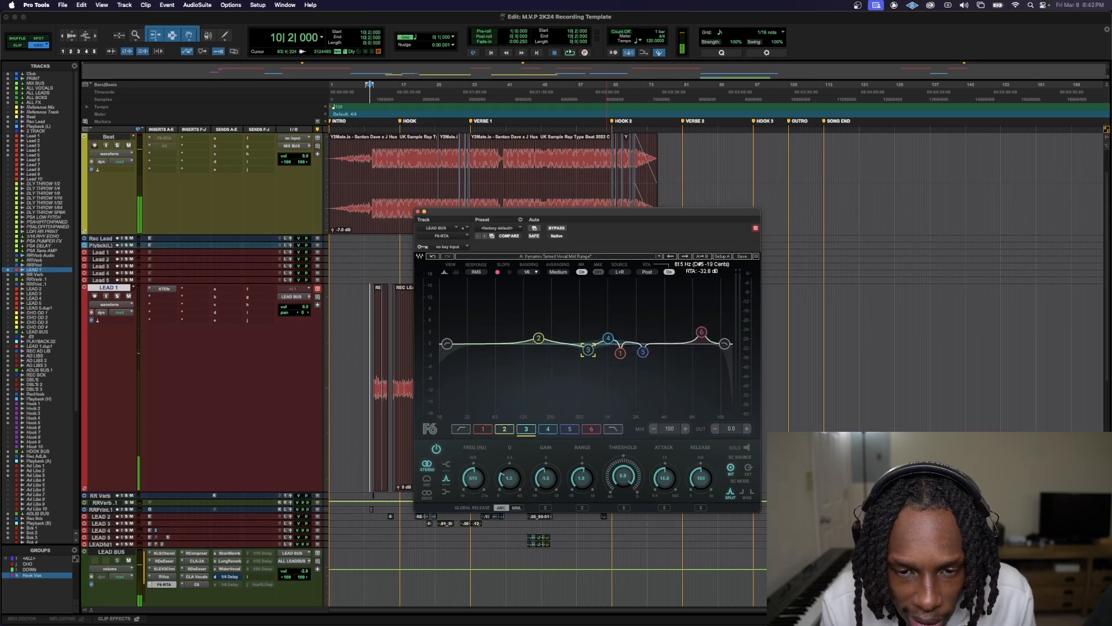
key("space")
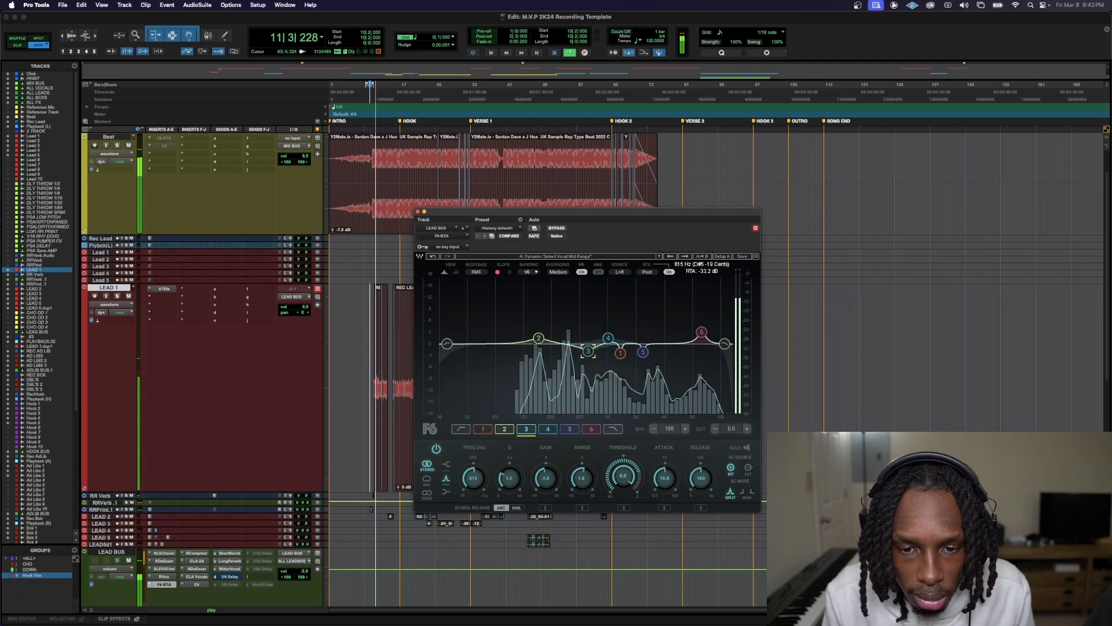
left_click(539, 338)
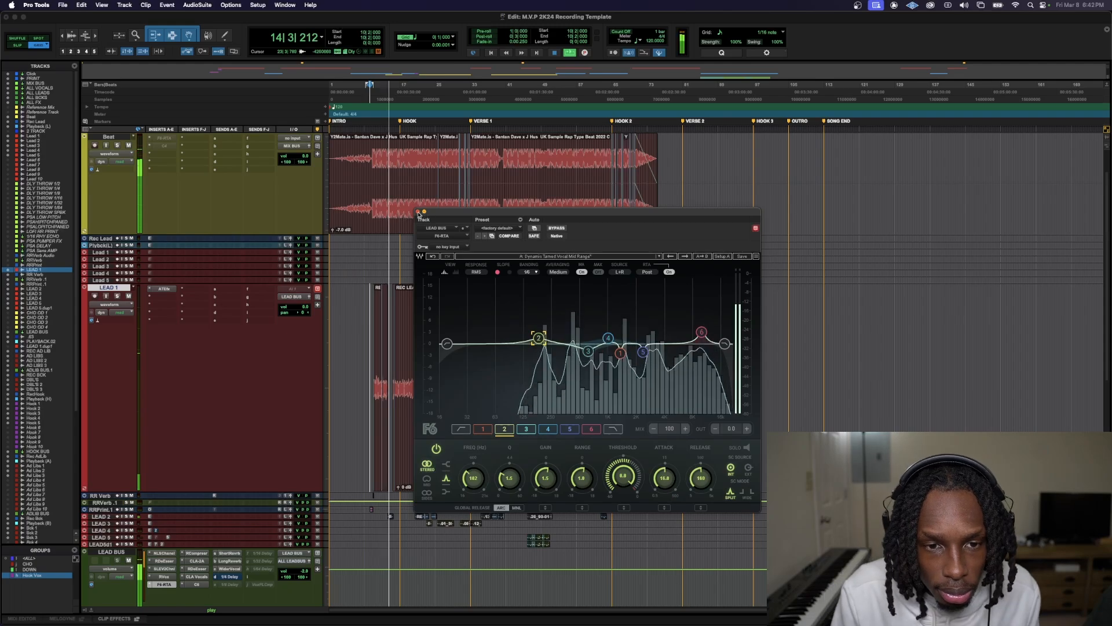
Close the F6-RTA window, listen to the beat and lead vocals together, and stop playback
left_click(420, 212)
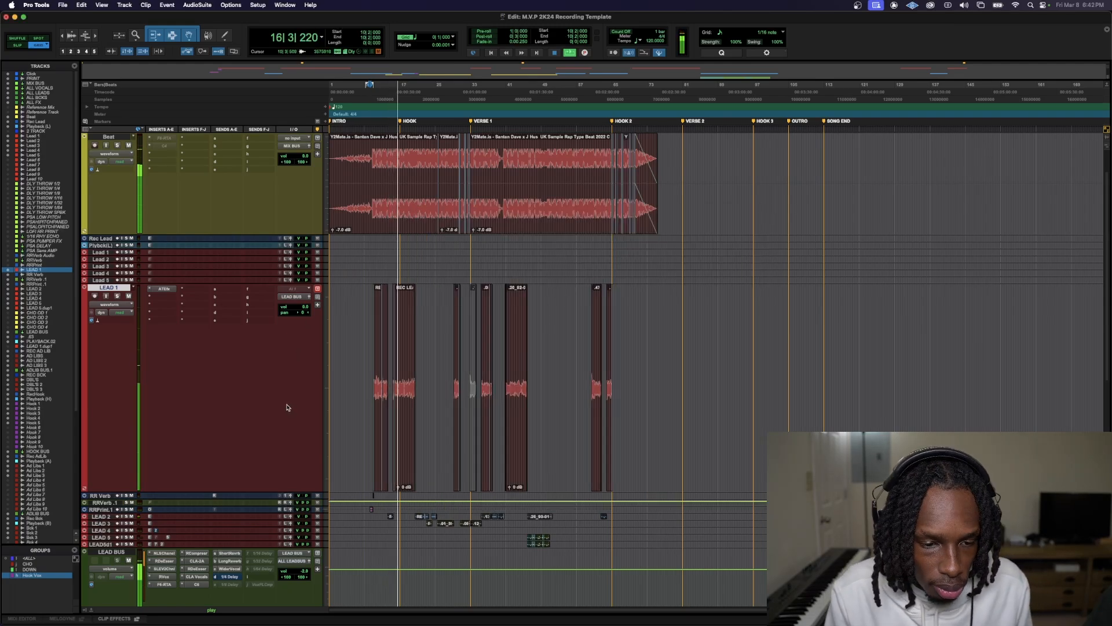
key("space")
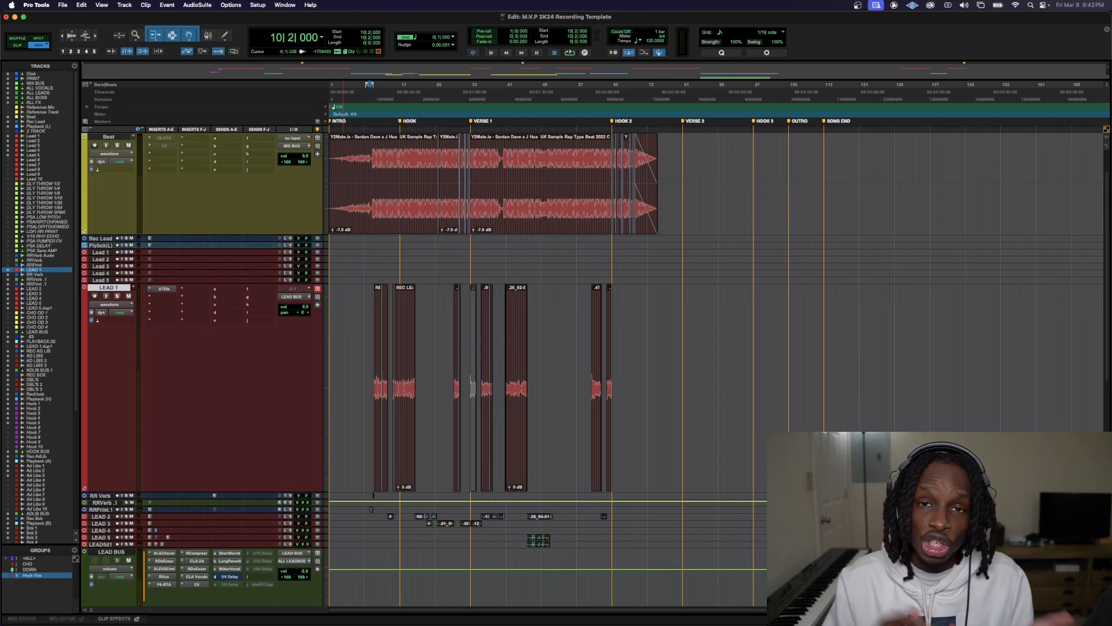
scroll(254, 464, "down", 5)
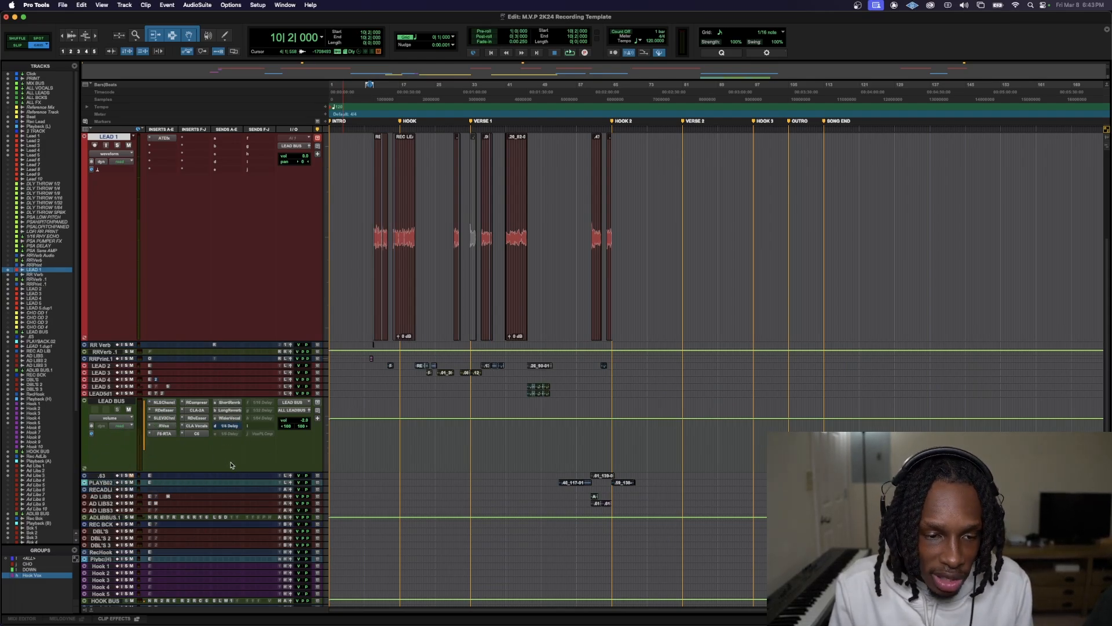
Check the Long Reverb, Wider Vocal and 1/4 Delay send levels on LEAD BUS, one after another
left_click(230, 410)
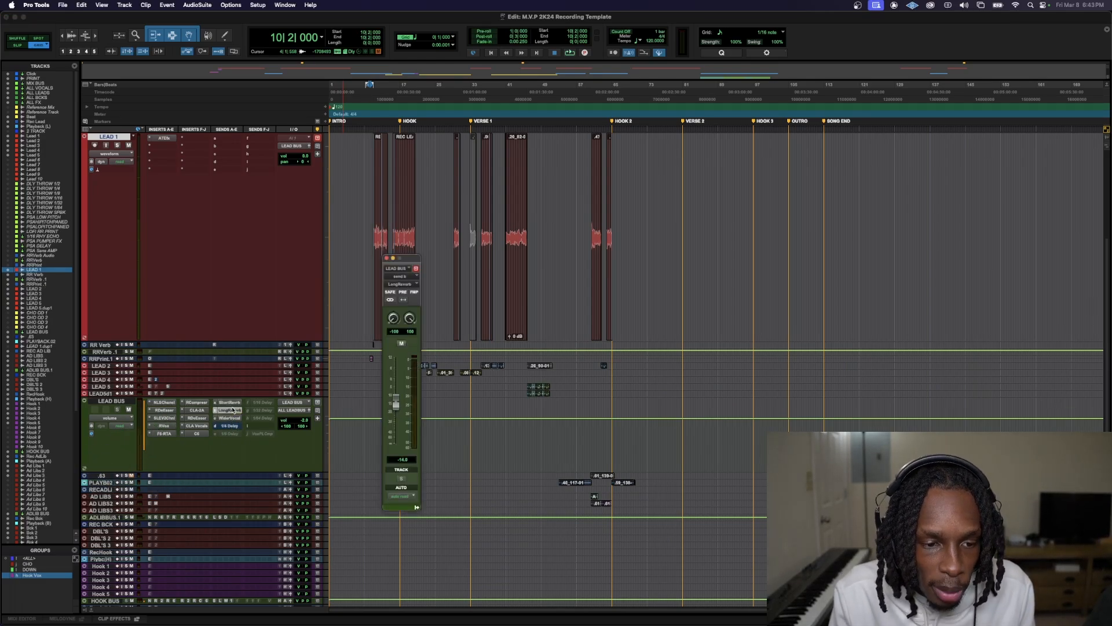
left_click(229, 417)
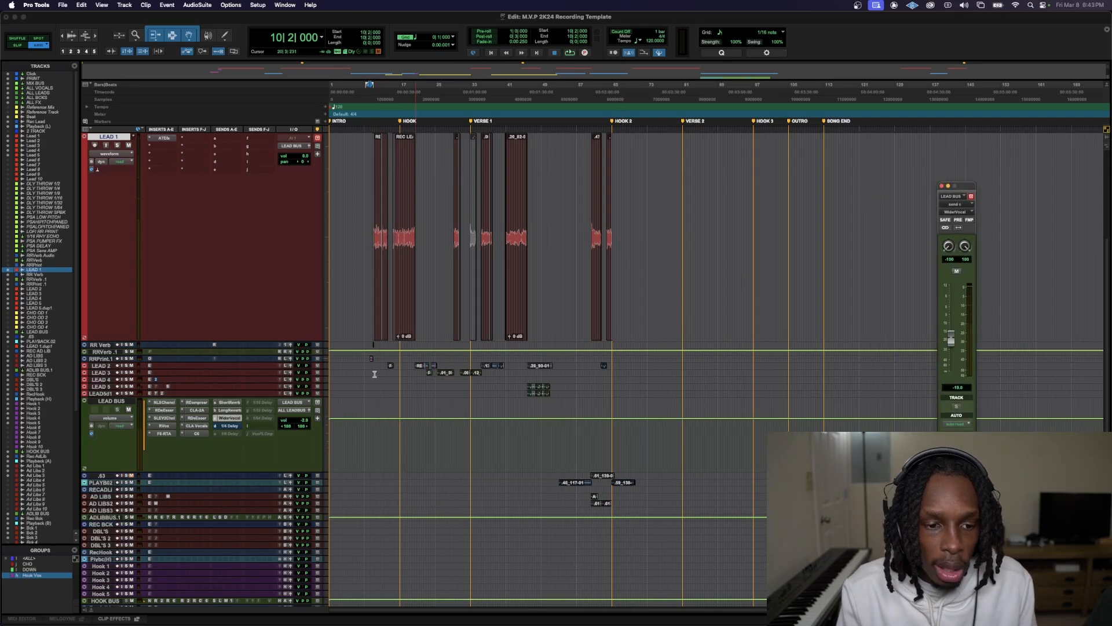
left_click(233, 427)
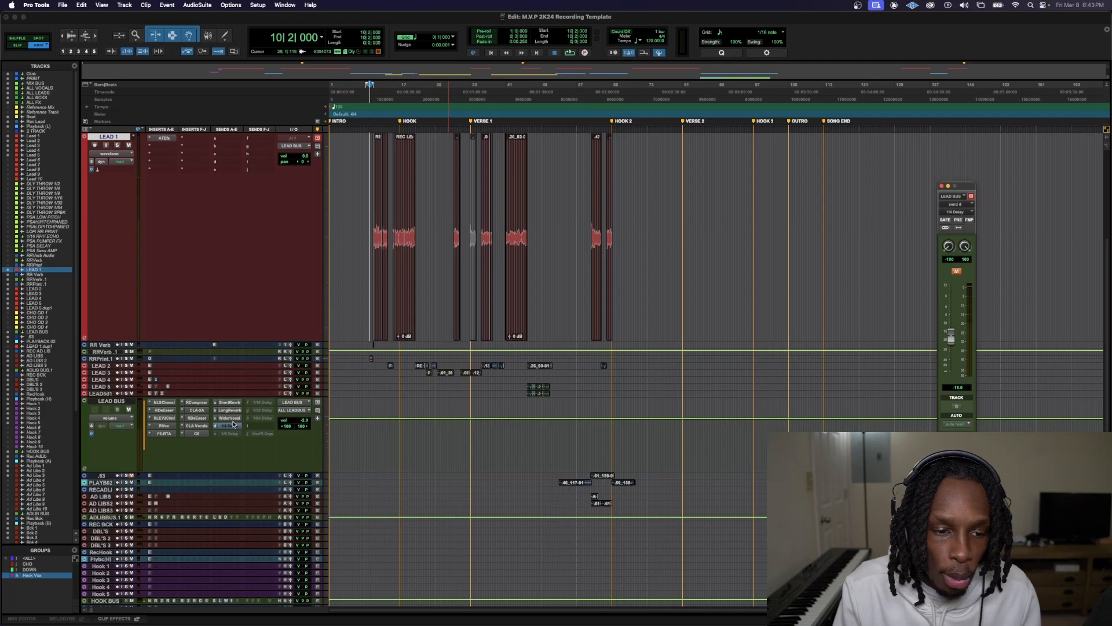
Unmute the 1/4 Delay send on LEAD BUS and lower its level to -23.5 dB while listening, then stop playback
left_click(233, 427, "ctrl+super")
left_click(234, 427)
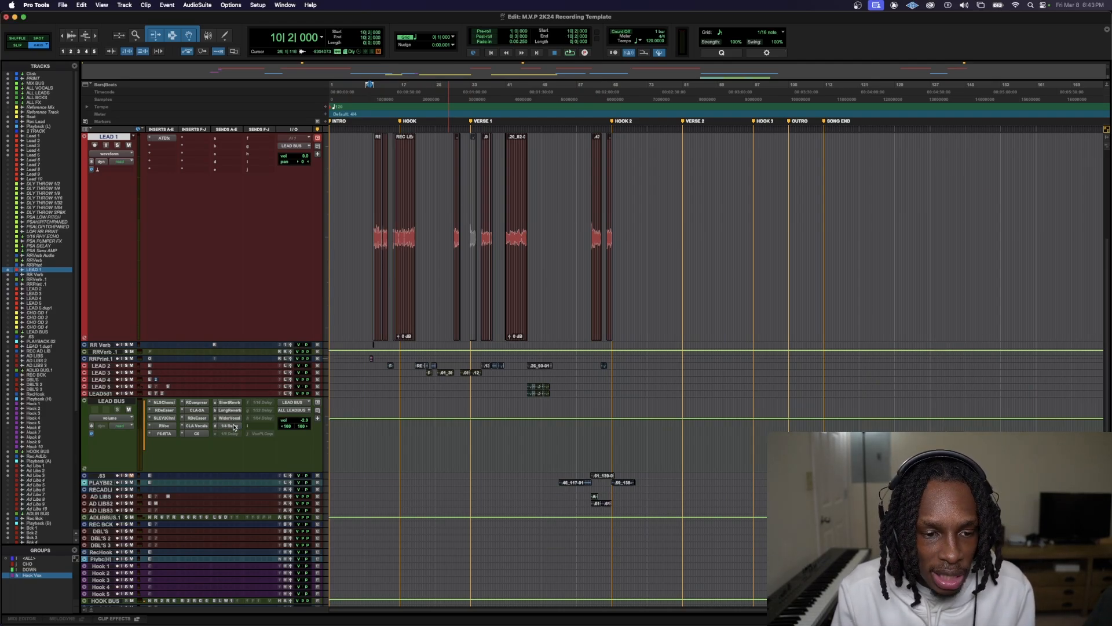
left_click(233, 428)
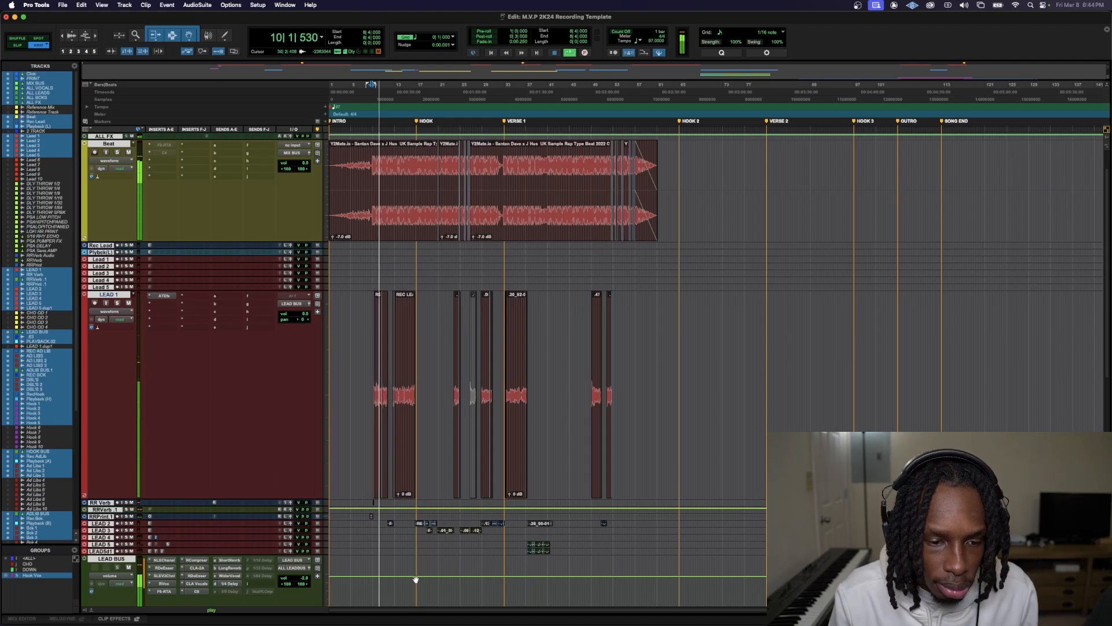
left_click(229, 584)
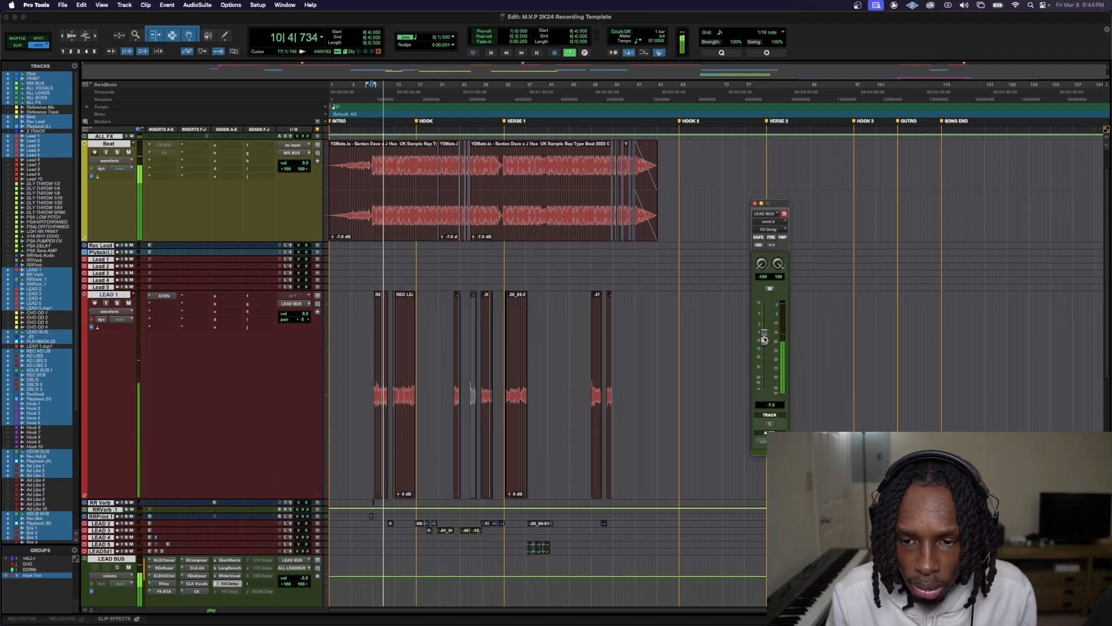
mouse_move(764, 337)
left_mouse_down()
mouse_move(776, 392)
mouse_move(764, 359)
left_mouse_up()
key("space")
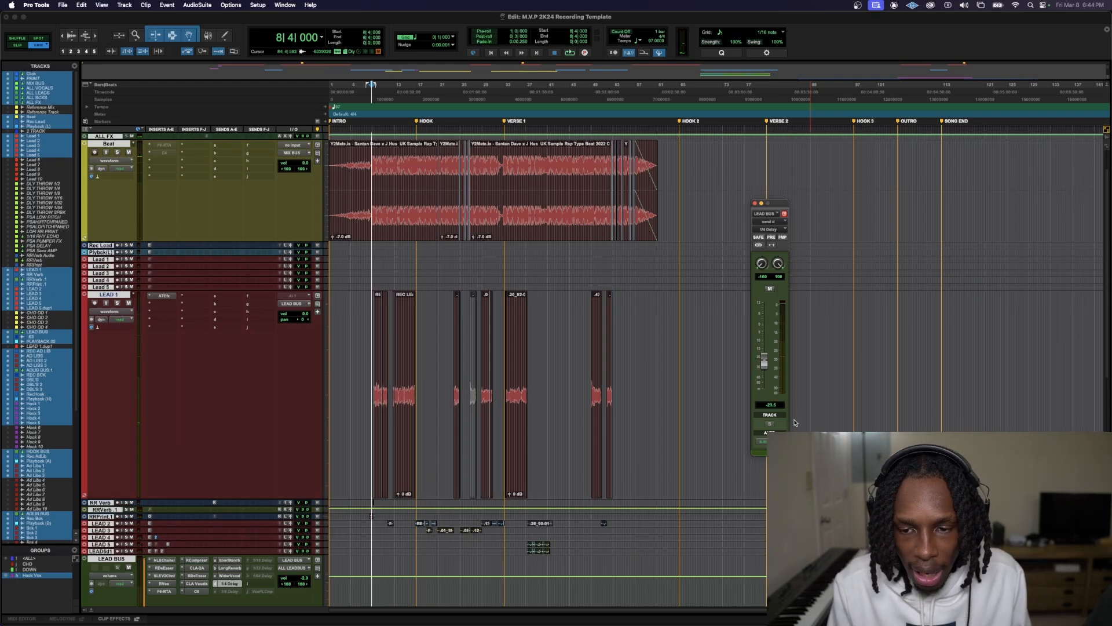
Mute the 1/4 Delay send on LEAD BUS, and activate and open the 1/8 Delay send
left_click(231, 592)
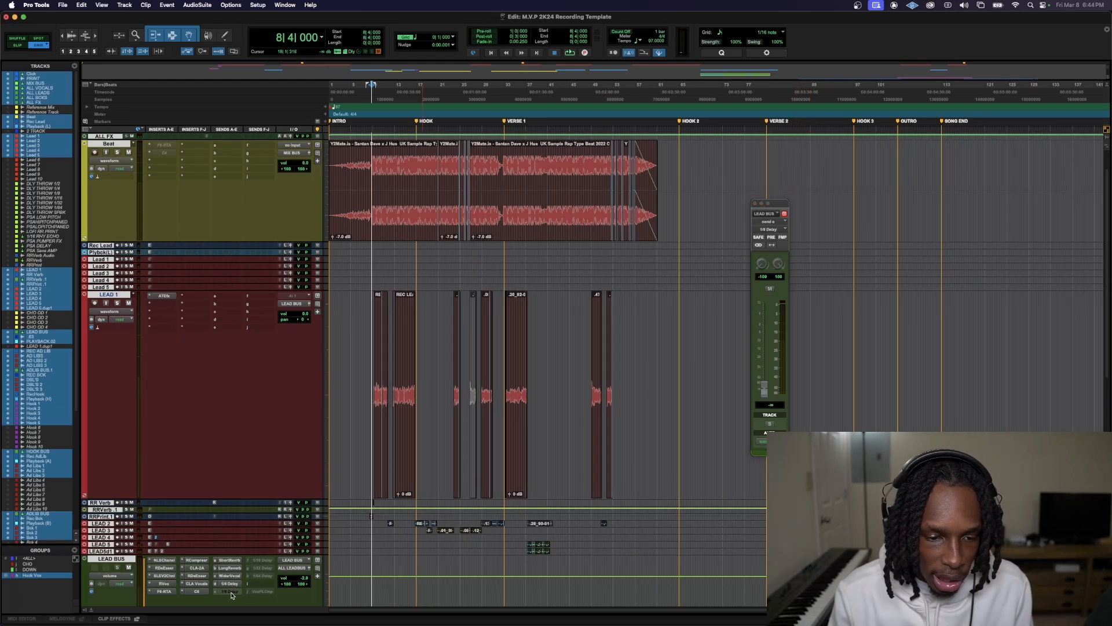
left_click(232, 592, "ctrl+super")
left_click(231, 584, "super")
left_click(230, 592)
left_click(230, 592)
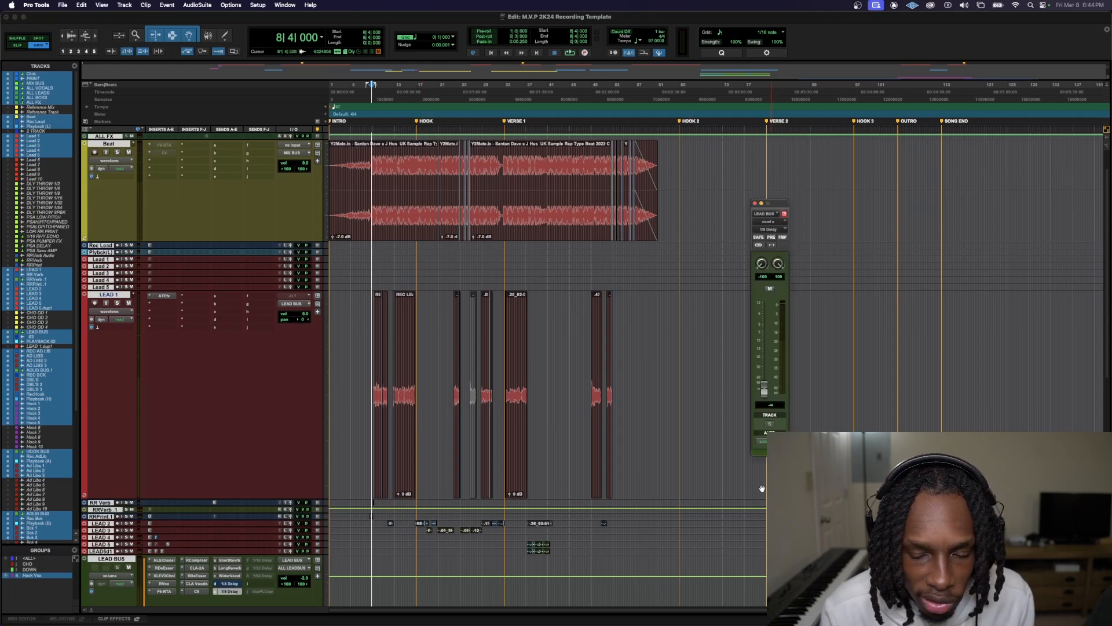
Audition the 1/8 Delay send at 0.0 dB, bring it down to about -19 dB, and deactivate the send
key("space")
left_click_drag(766, 393, 765, 328)
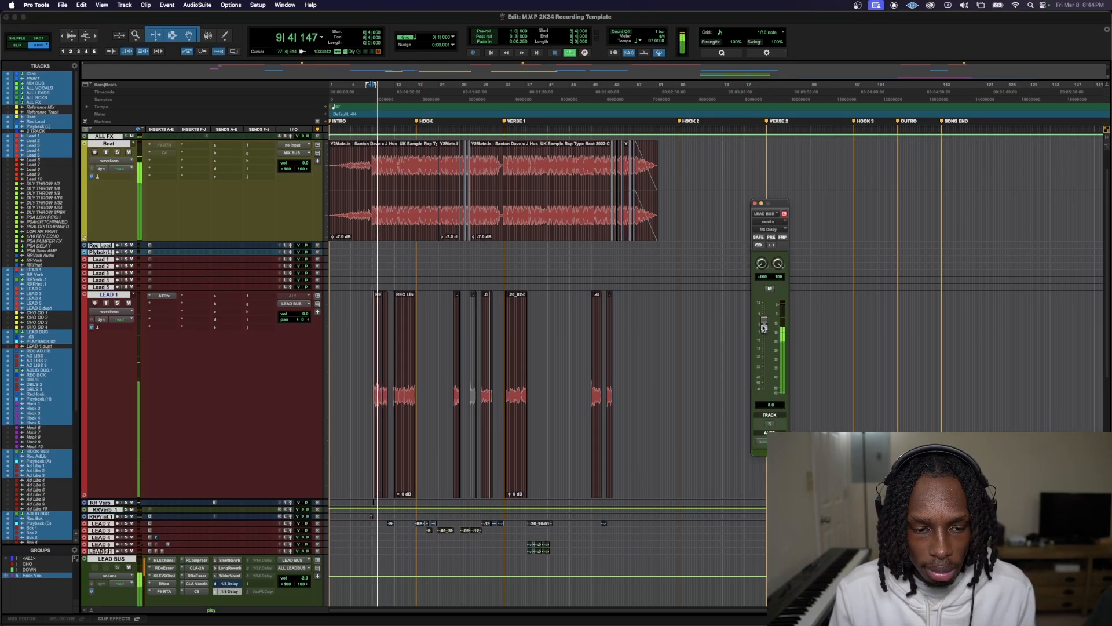
left_click_drag(764, 327, 772, 366)
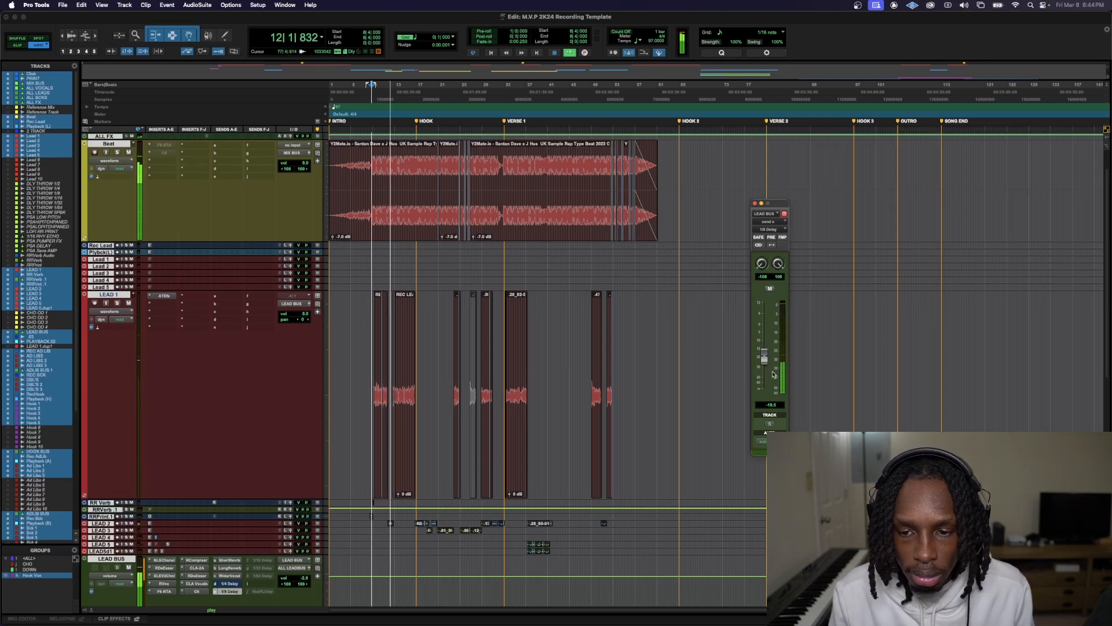
key("space")
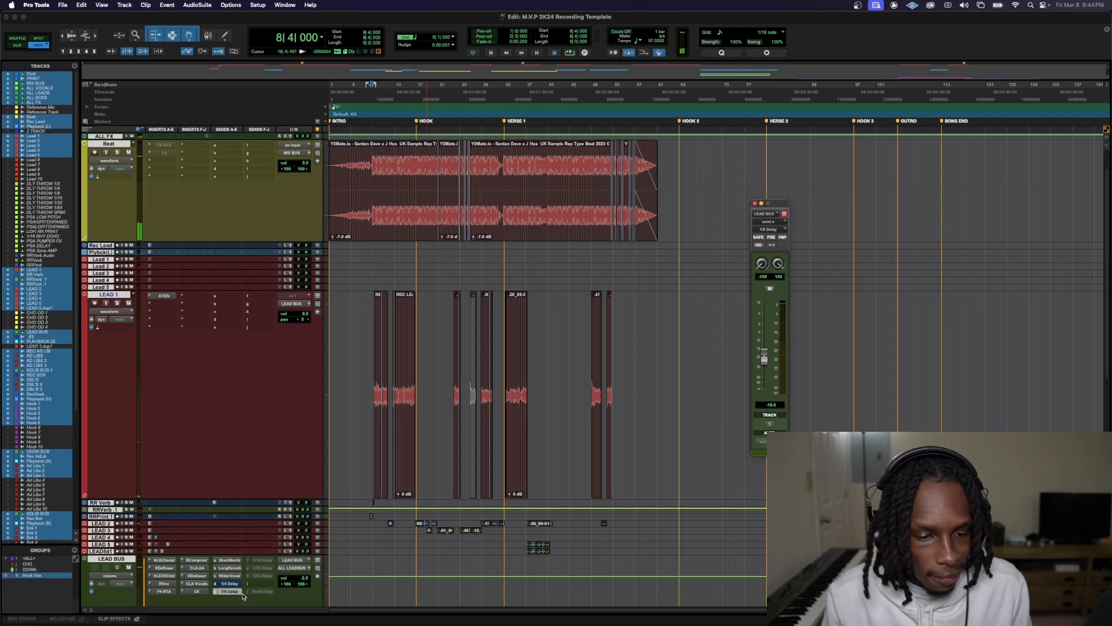
left_click(235, 590)
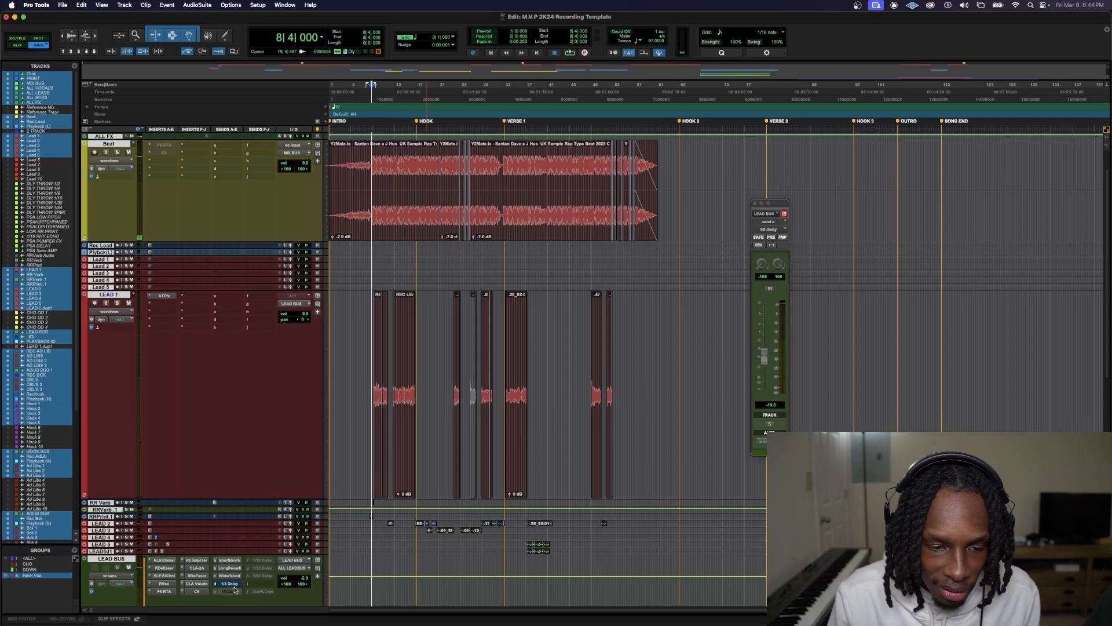
Activate the 1/16 Delay send on LEAD BUS, audition it up to +12.0 dB, and turn it down and deactivate it
left_click(262, 560)
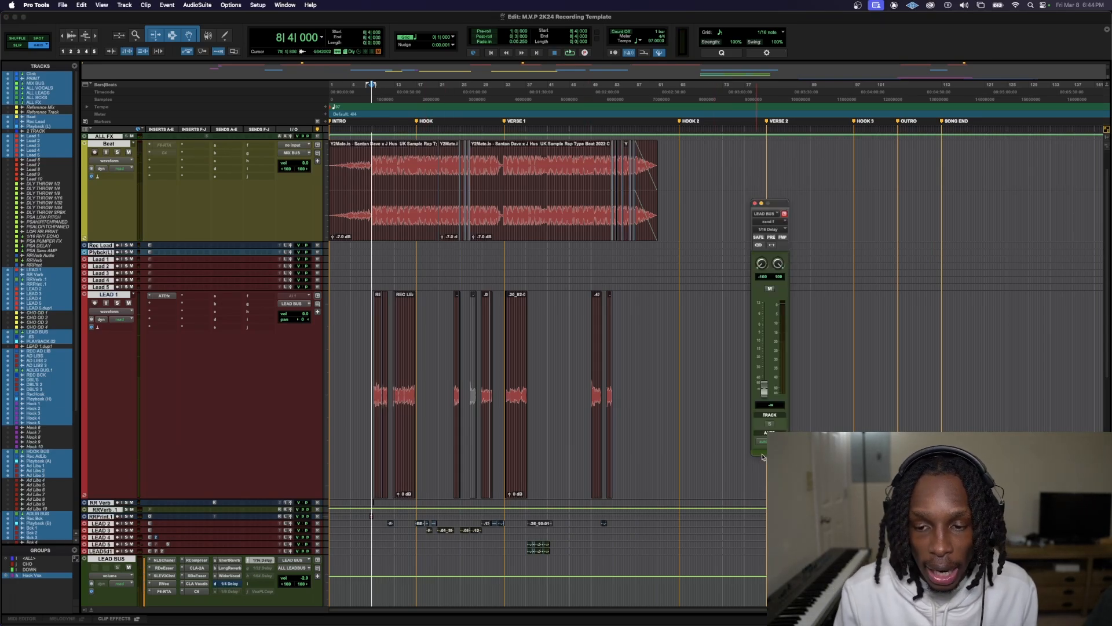
key("space")
left_click(765, 390, "alt")
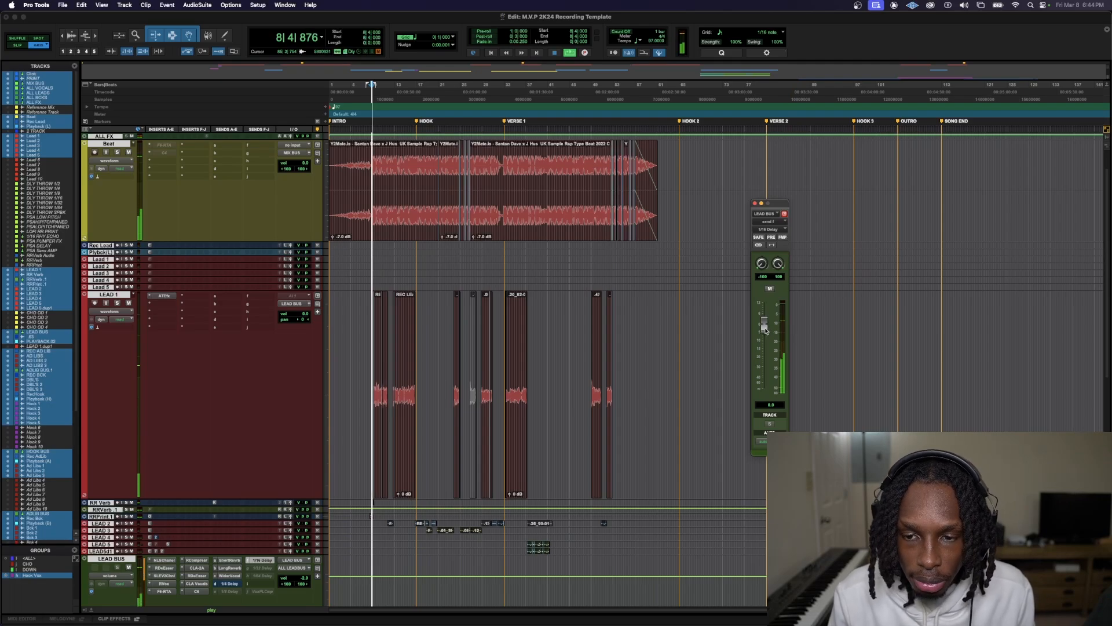
left_click_drag(766, 330, 763, 302)
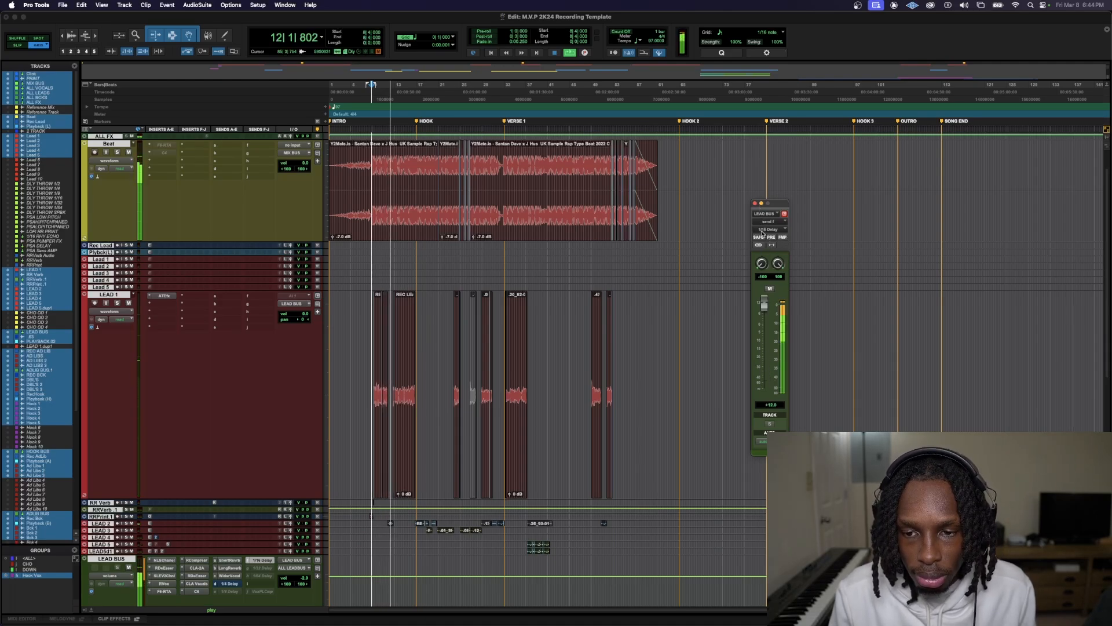
left_click_drag(763, 233, 765, 393)
key("space")
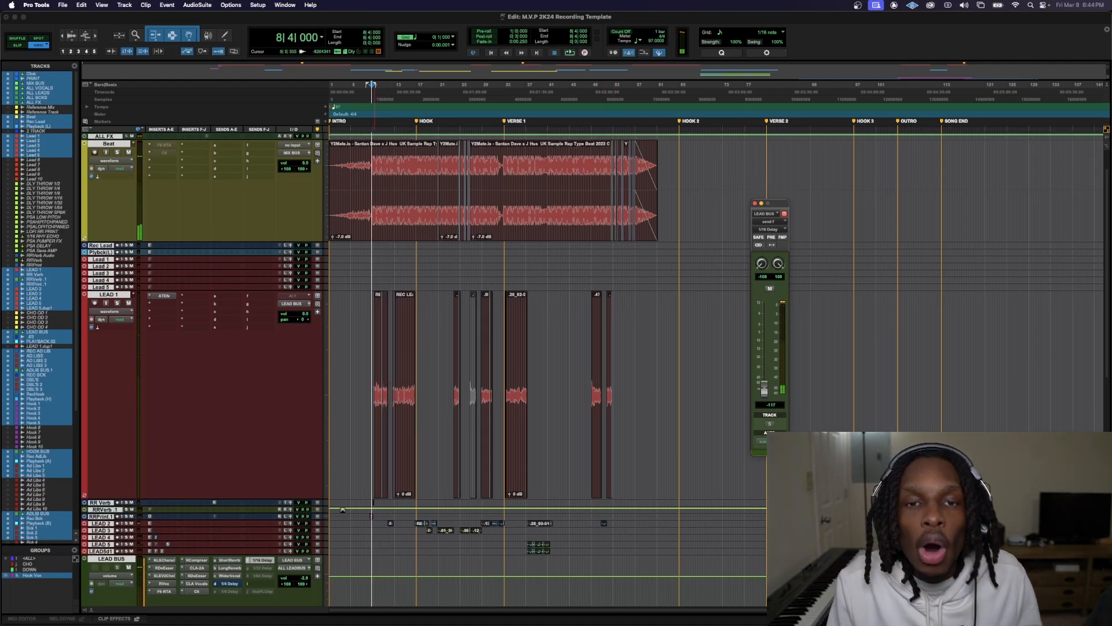
left_click(262, 562, "ctrl+super")
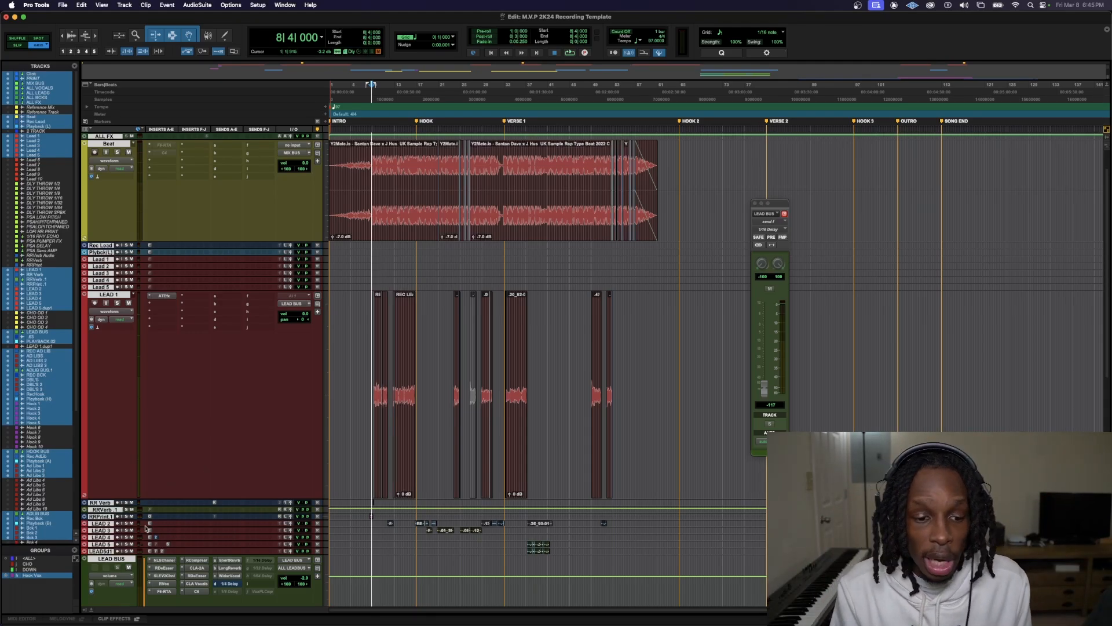
Select the Short Reverb and Long Reverb tracks and return the insertion point to the session start
scroll(144, 526, "down", 10)
key("e")
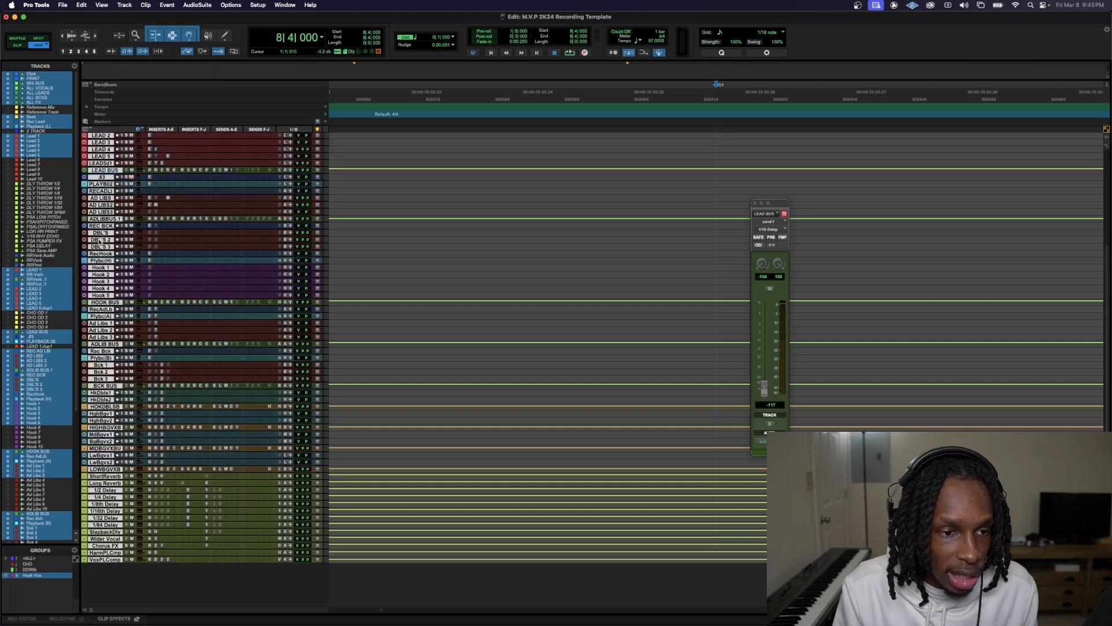
left_click(98, 569)
left_click(105, 484)
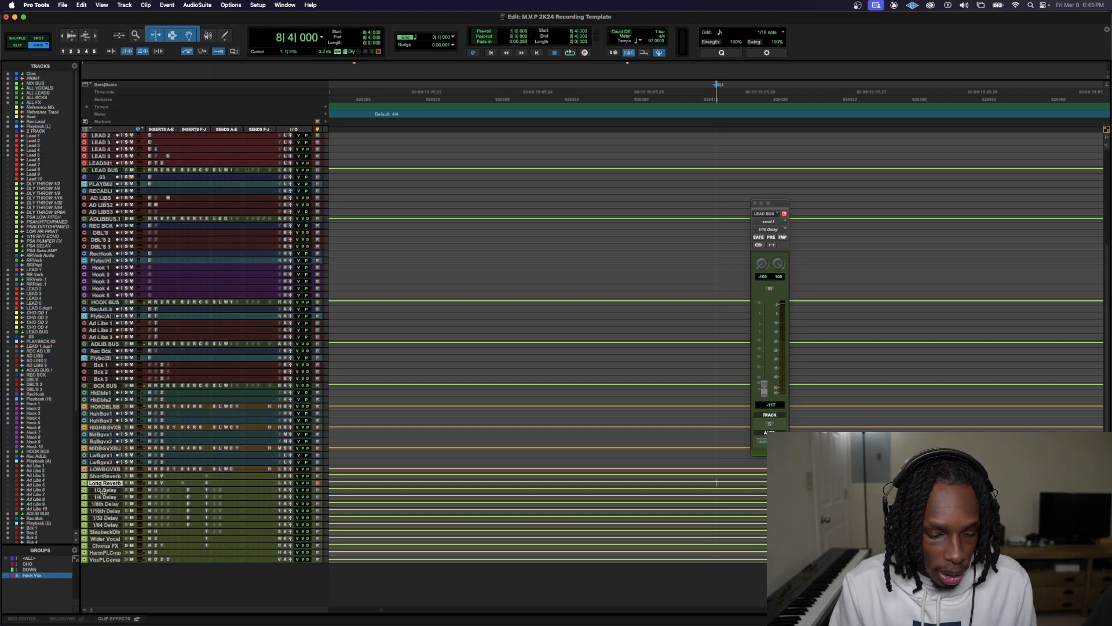
key("p")
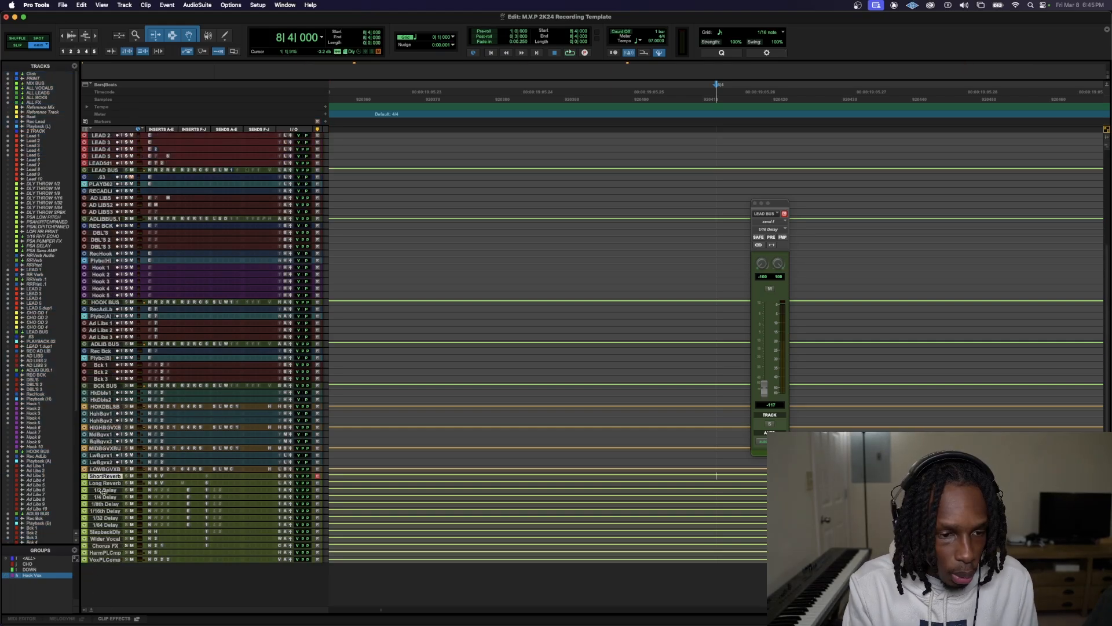
key("shift+Return")
key("shift+;")
scroll(180, 501, "up", 1)
scroll(178, 501, "up", 1)
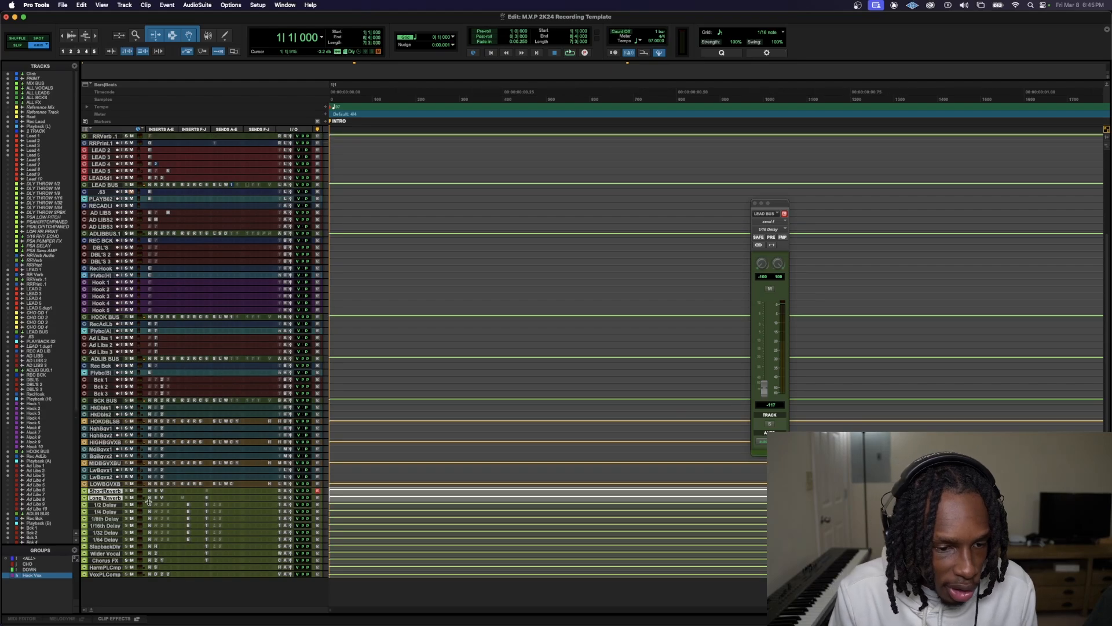
Zoom the timeline out to show about 27 bars and enlarge the Short Reverb and Long Reverb tracks to reveal their inserts
key("r")
key("r")
key("r")
key("r")
key("r")
key("r")
key("e")
key("e")
key("e")
key("r")
key("r")
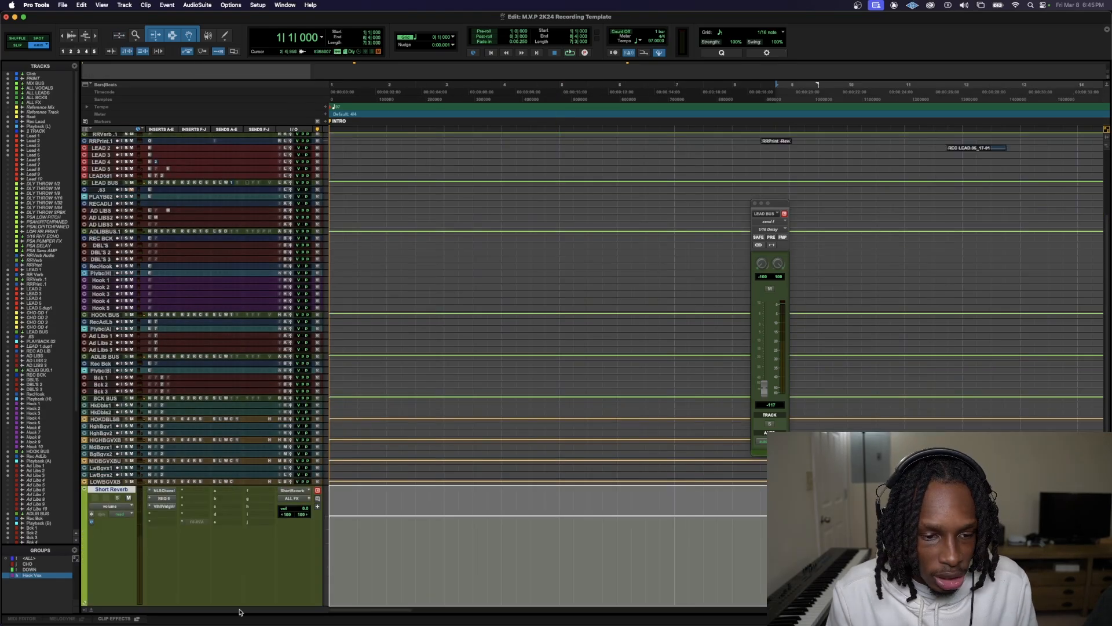
scroll(316, 539, "down", 3)
key("Return")
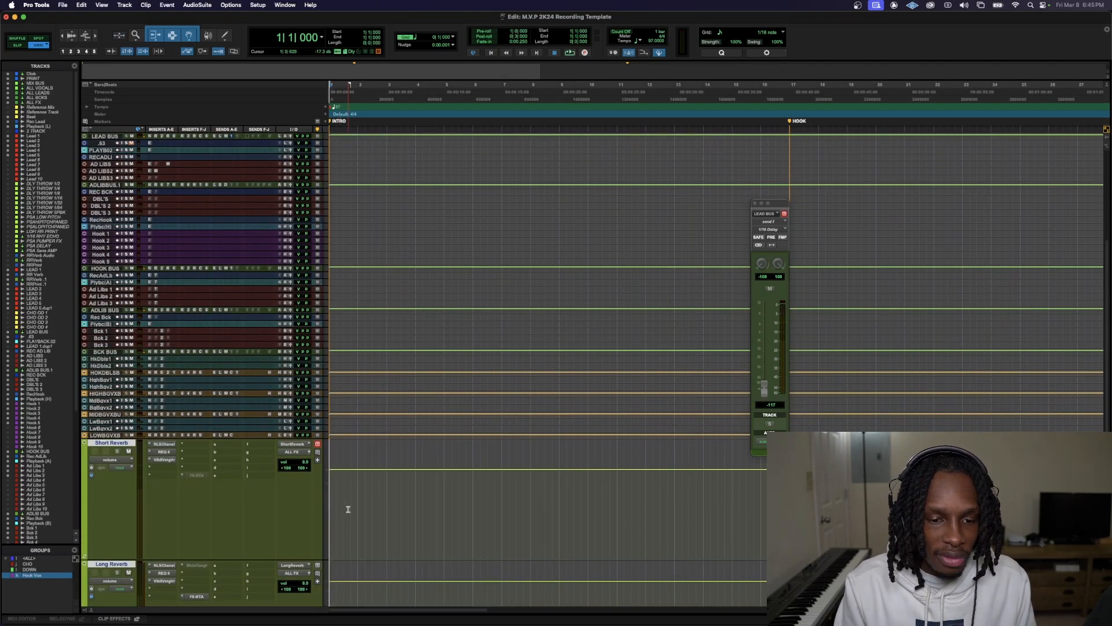
key("ctrl+Down")
key("ctrl+Down")
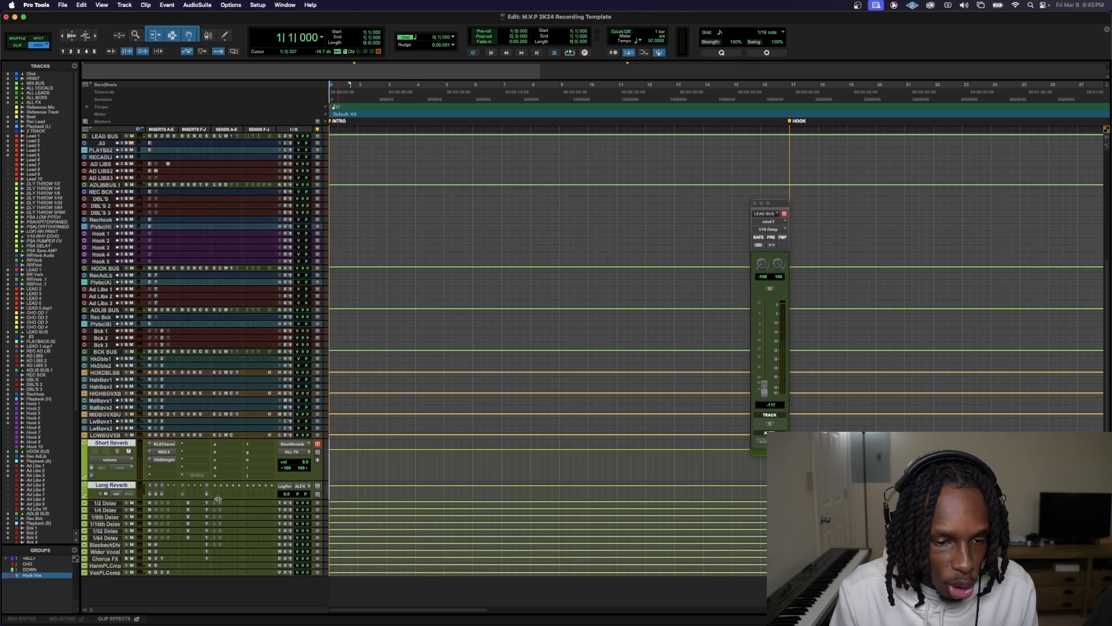
Examine the Short Reverb send on LEAD BUS and compare it with the Short Reverb and Long Reverb return tracks
scroll(218, 498, "up", 6)
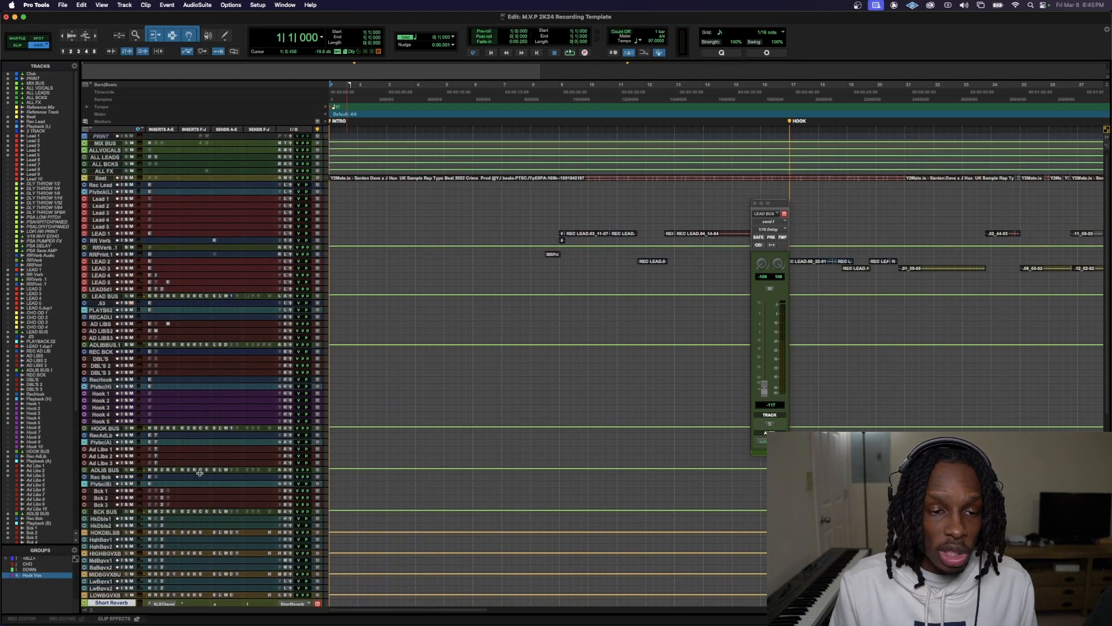
scroll(200, 473, "up", 1)
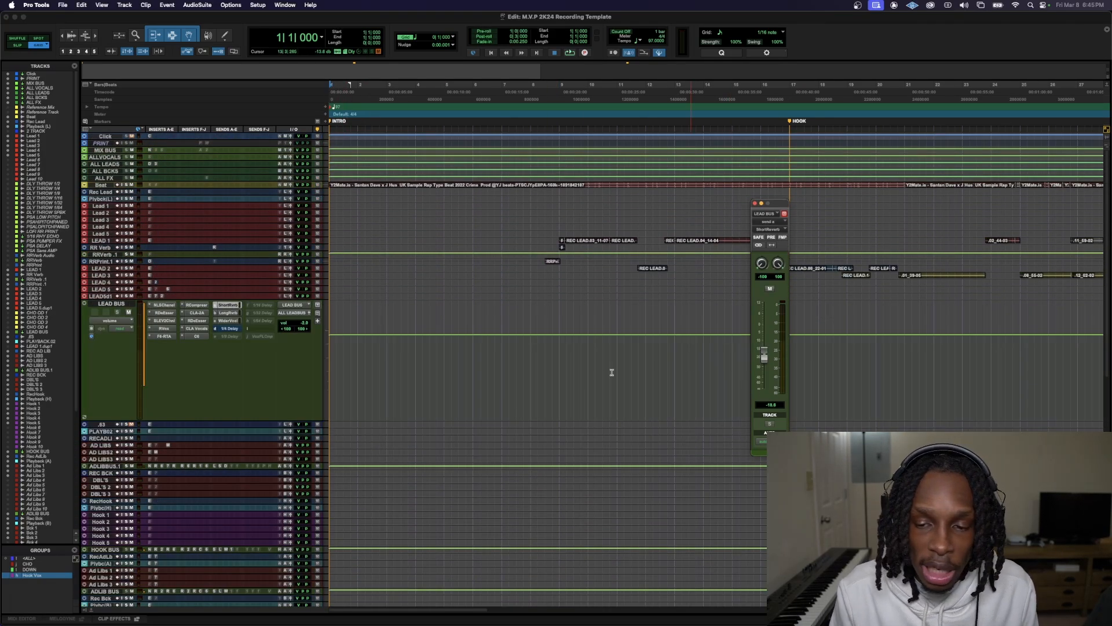
scroll(174, 462, "down", 12)
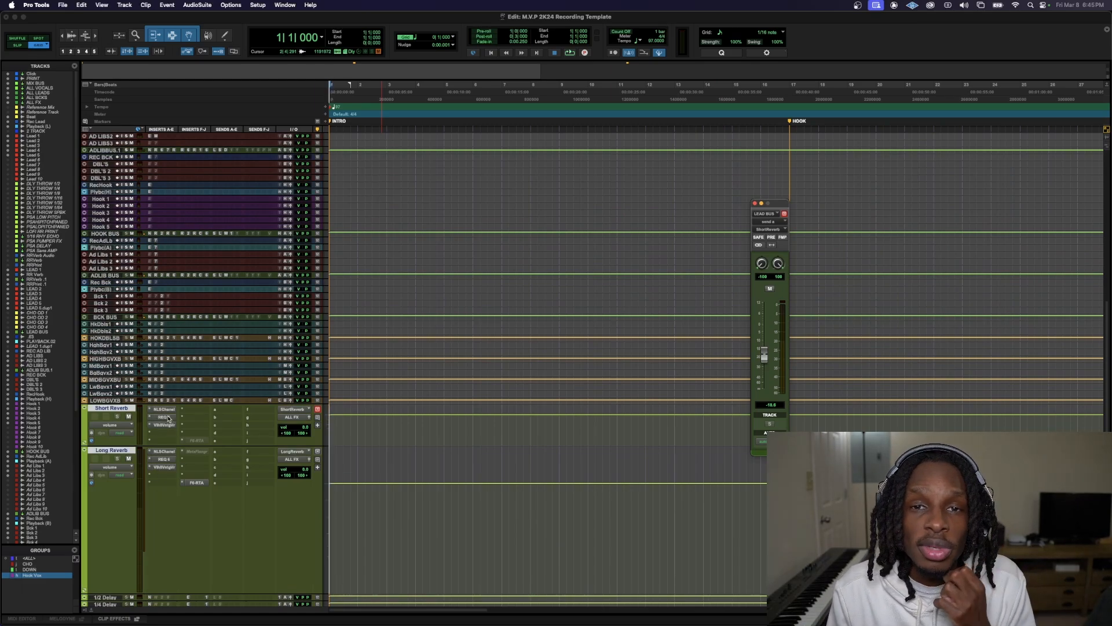
scroll(391, 144, "up", 1)
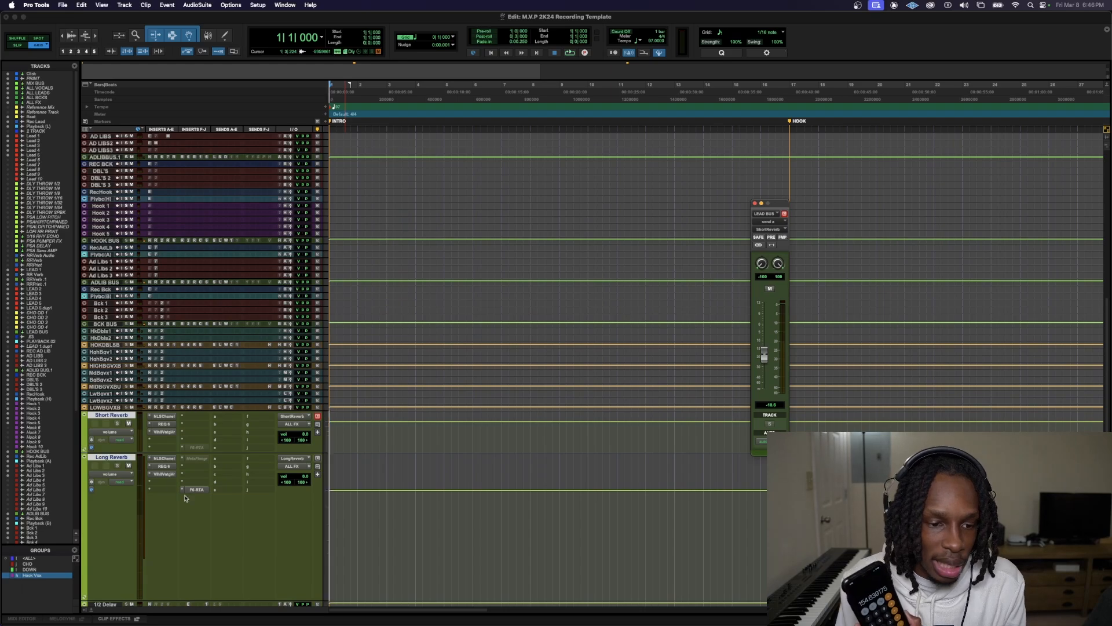
Set the decay of ValhallaVintageVerb on the Long Reverb track to 1.54 s and close the plug-in
left_click(161, 475)
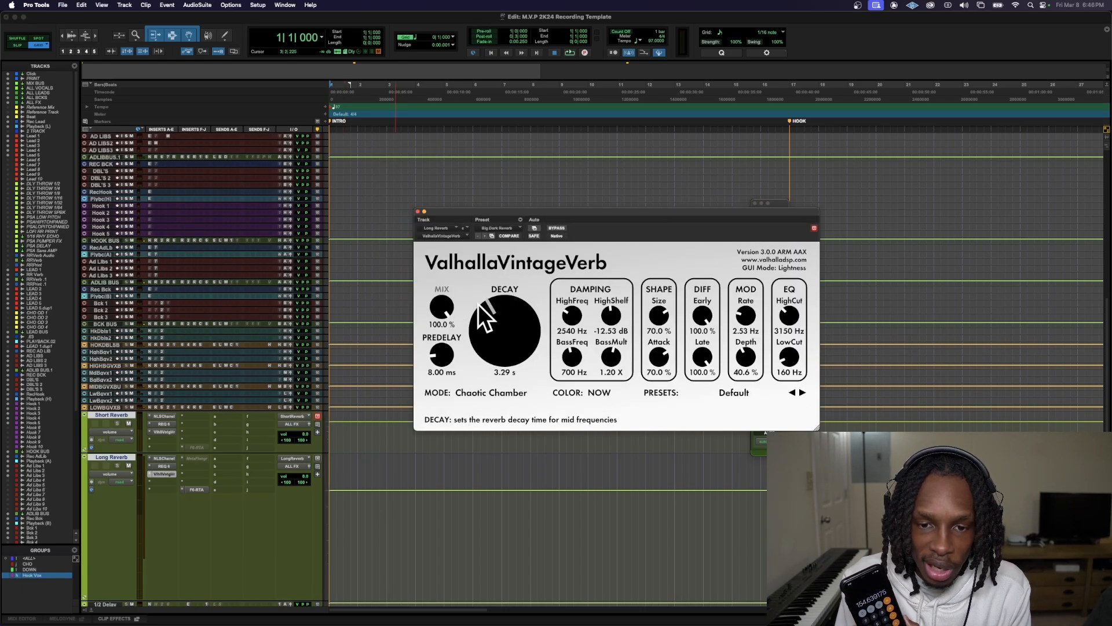
left_click_drag(502, 333, 499, 349)
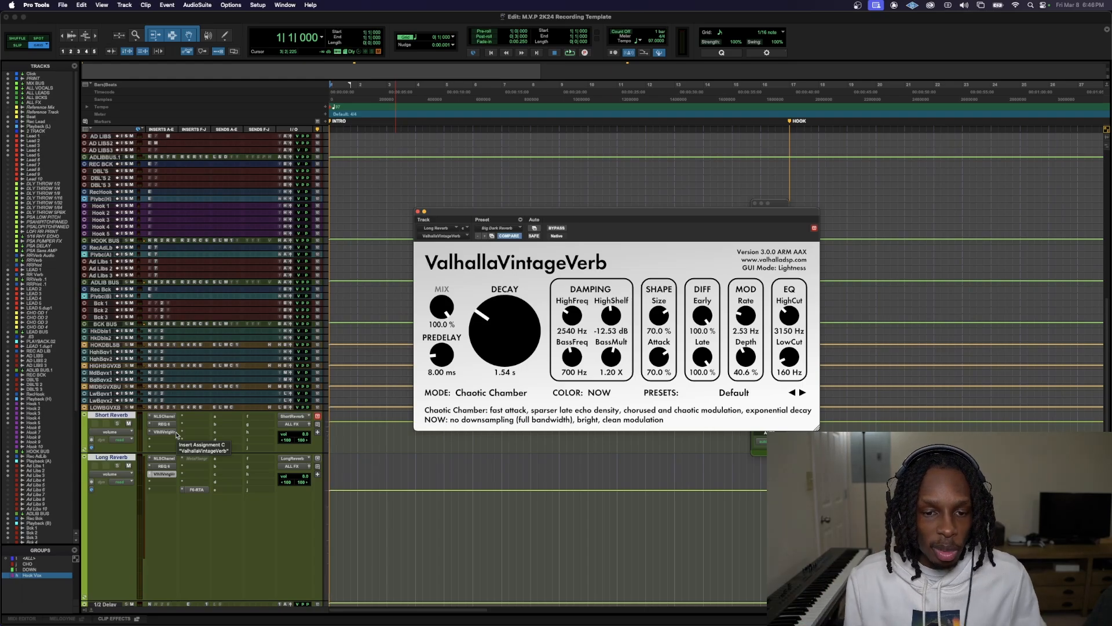
left_click(418, 212)
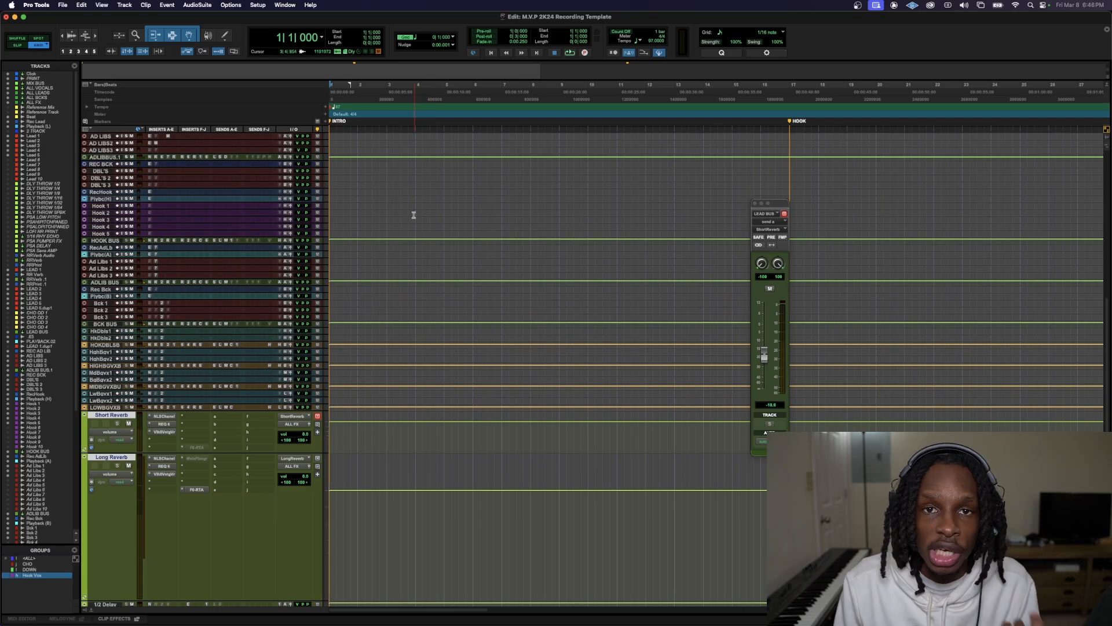
Place the insertion point at bar 8, beat 4 and play the session from there
left_click(417, 86)
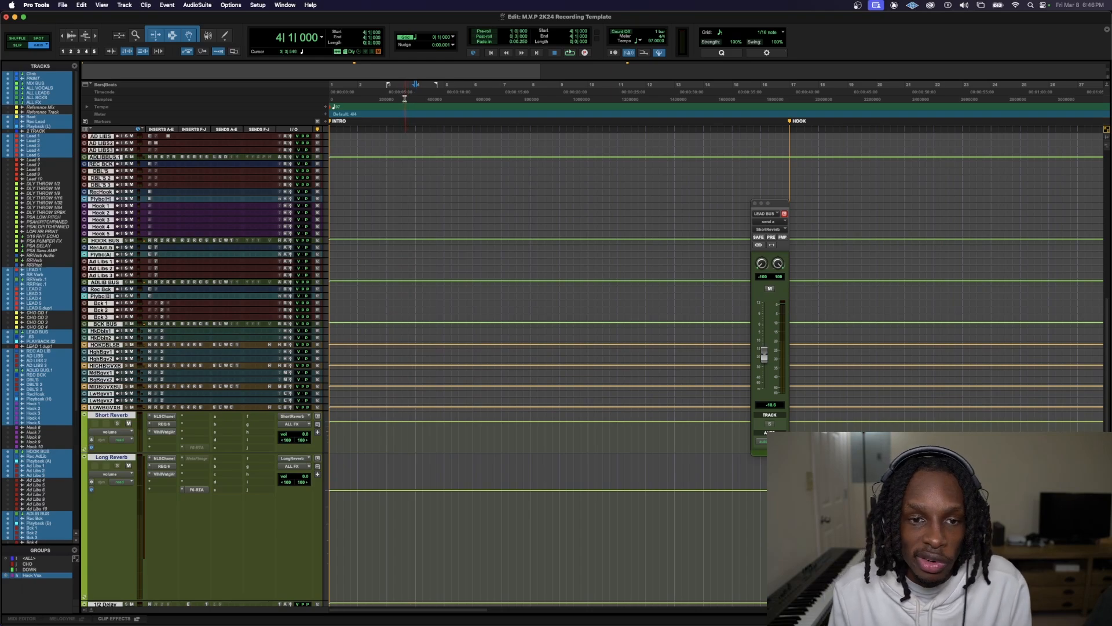
key("space")
left_click(553, 383)
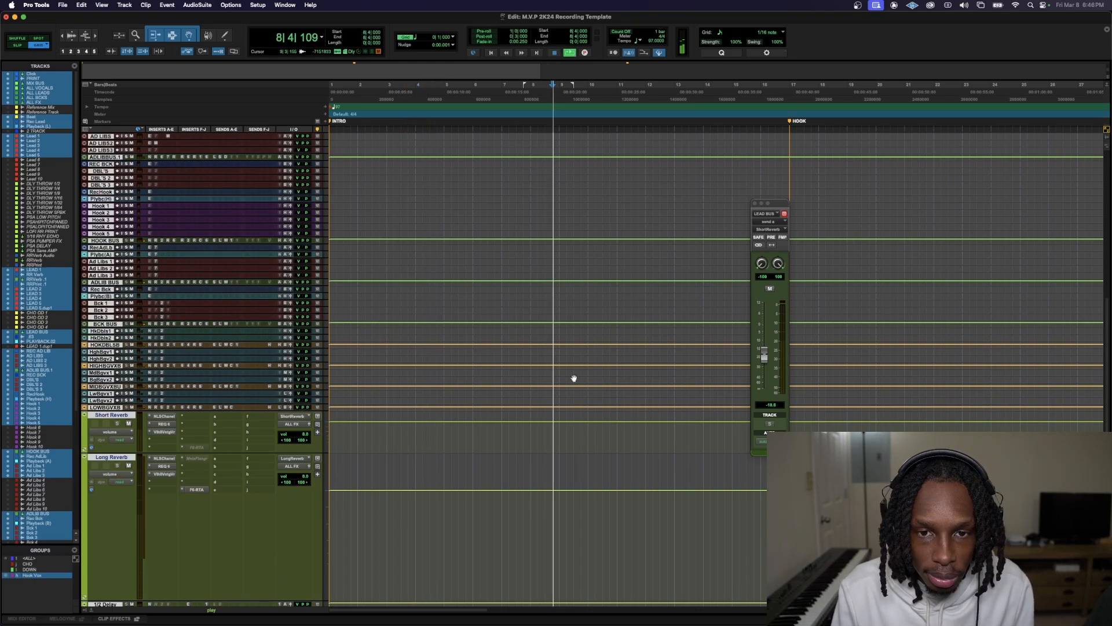
scroll(455, 541, "down", 4)
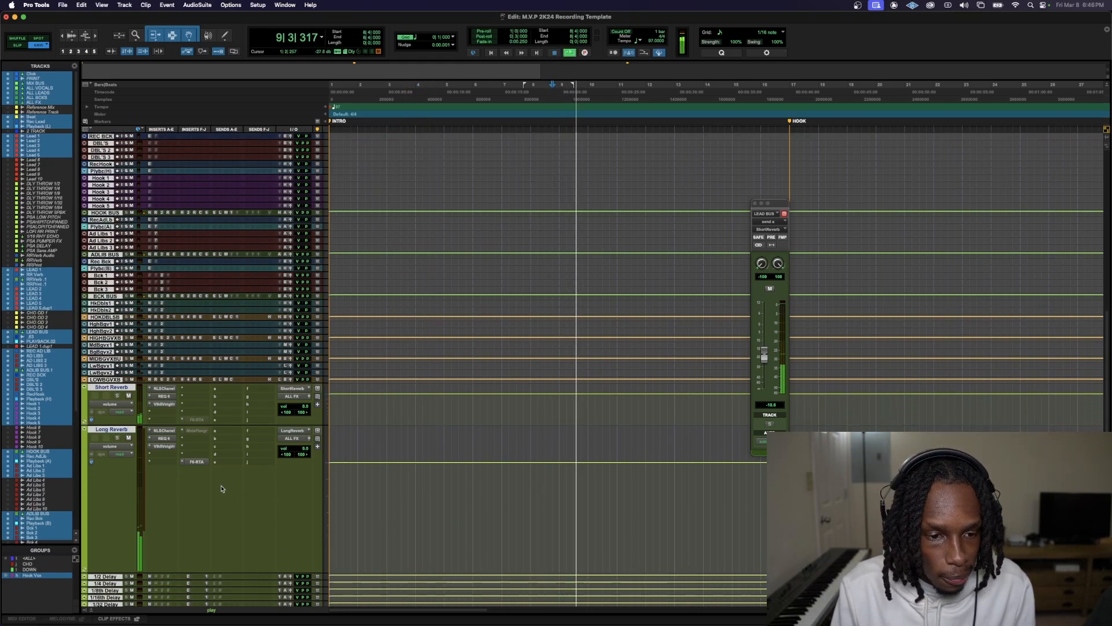
Zoom the timeline out to show the whole song and reduce the LEAD BUS, Short Reverb and Long Reverb tracks to minimum height
key("t")
key("t")
key("t")
key("t")
key("r")
key("r")
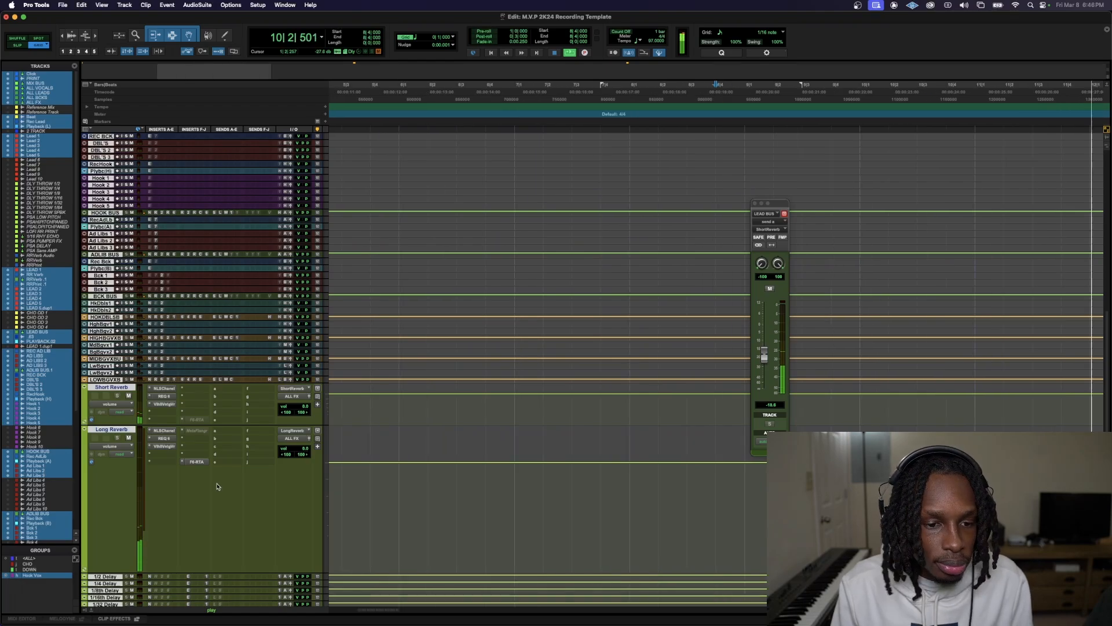
key("r")
key("r")
key("r")
key("r")
key("r")
key("r")
key("r")
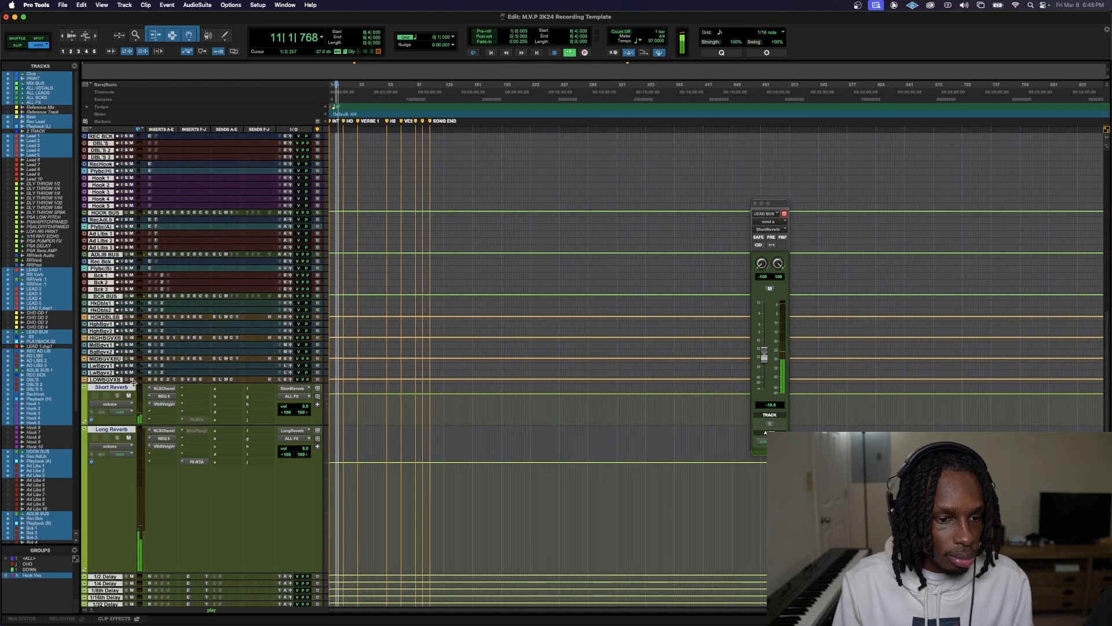
scroll(474, 552, "up", 5)
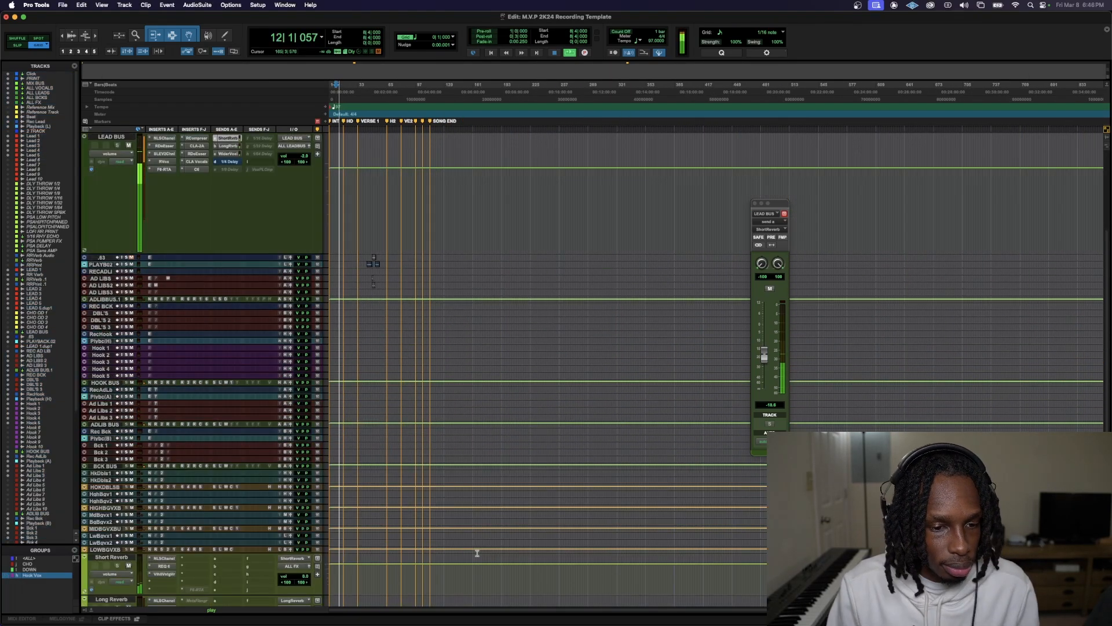
key("ctrl+Down")
key("ctrl+Down")
key("ctrl+Down")
key("ctrl+Down")
key("ctrl+Down")
key("t")
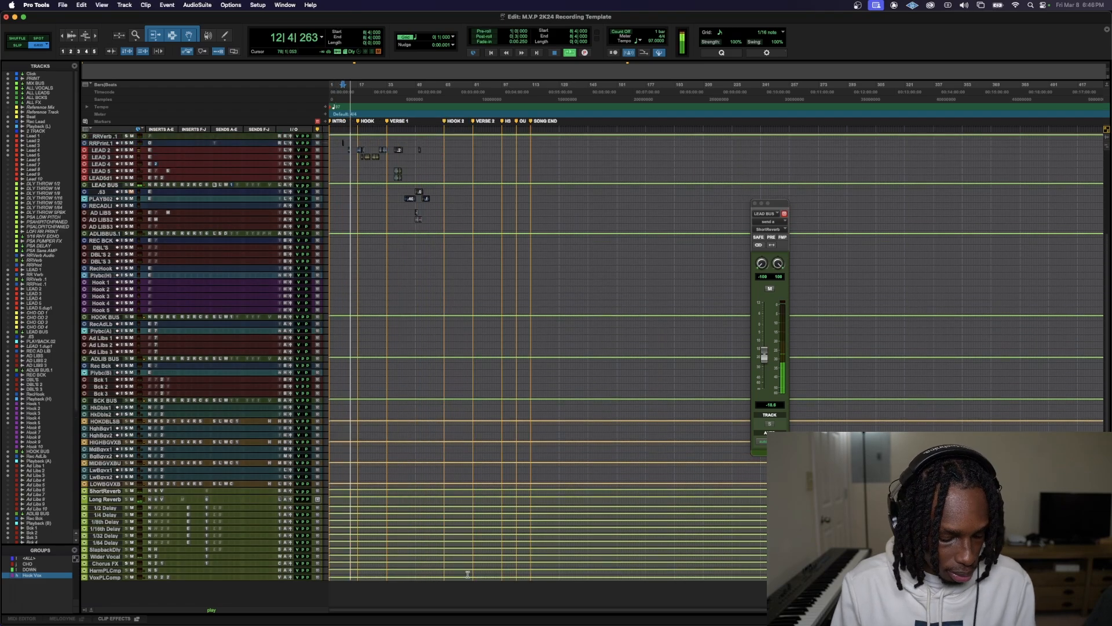
scroll(385, 477, "up", 4)
key("t")
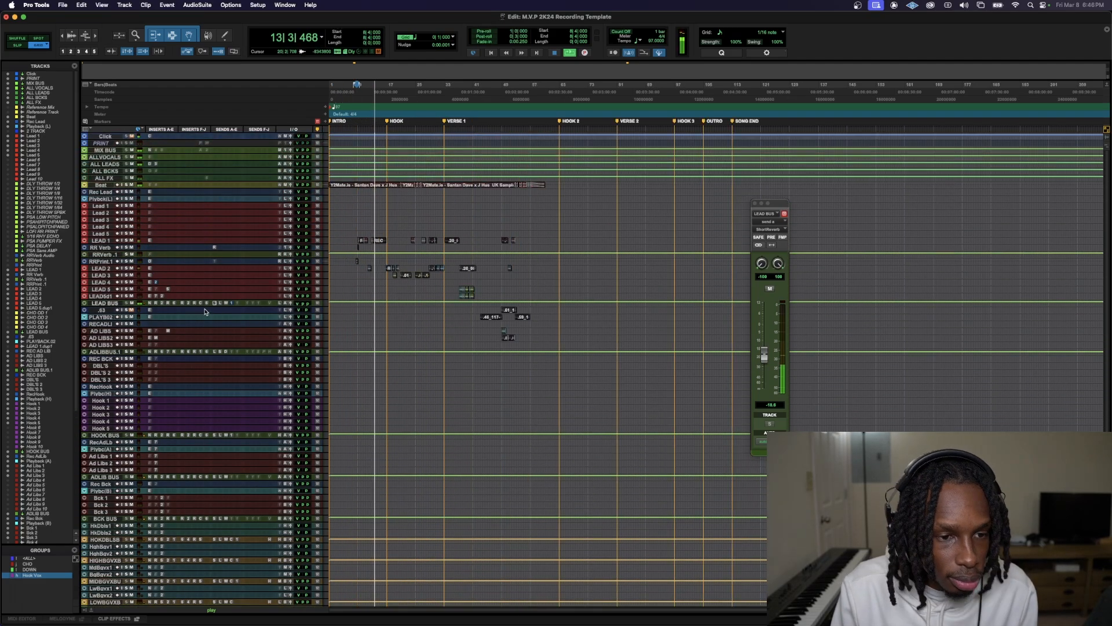
Enlarge the LEAD BUS track and raise its Long Reverb send to about -4.3 dB during playback
left_click_drag(206, 307, 251, 438)
left_click(233, 312)
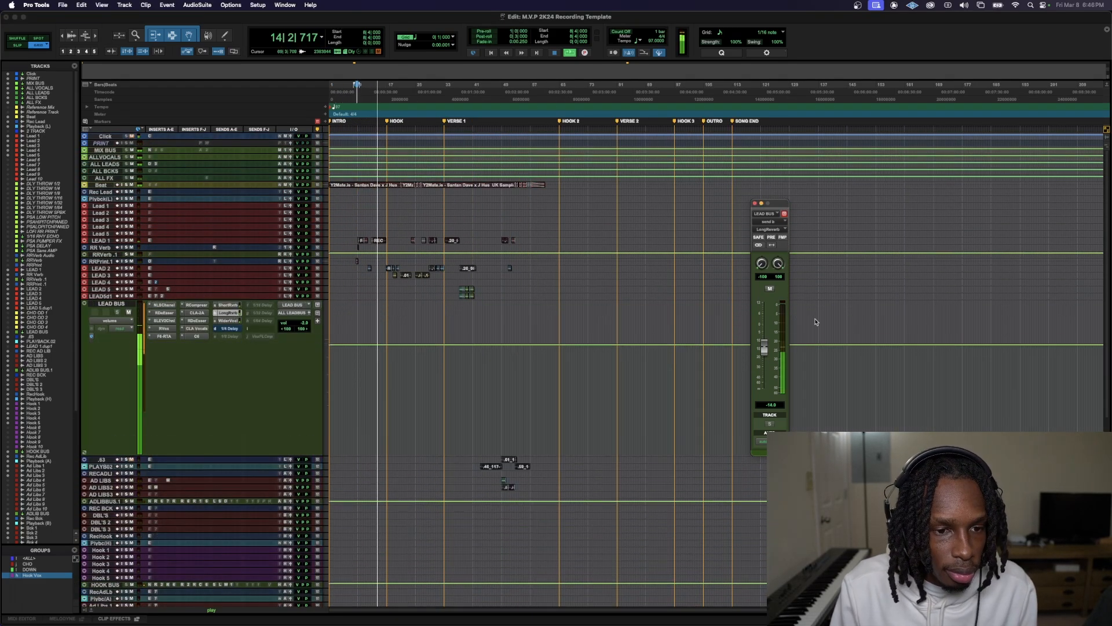
left_click_drag(764, 348, 779, 403)
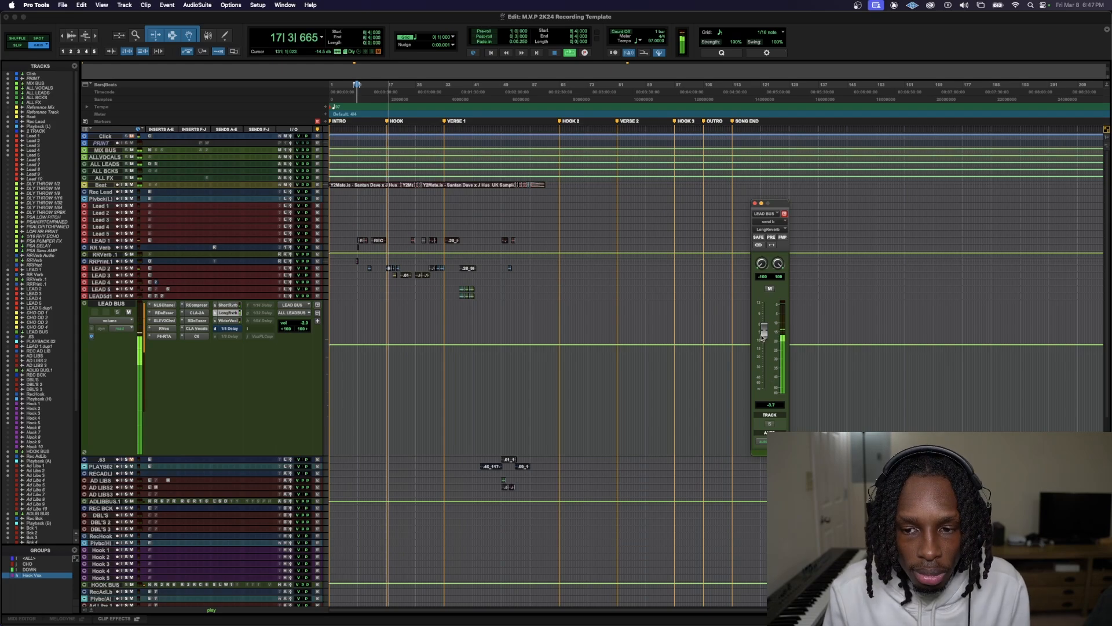
left_click_drag(763, 338, 765, 338)
key("space")
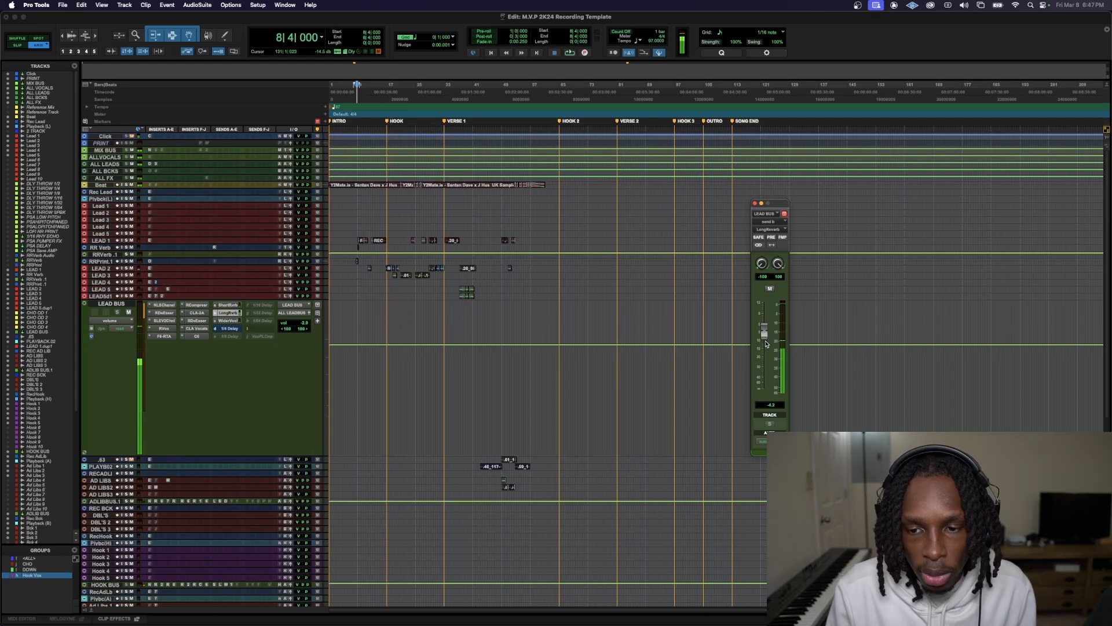
Try raising the Short Reverb send on LEAD BUS to about -5.4 dB during playback
left_click(228, 306)
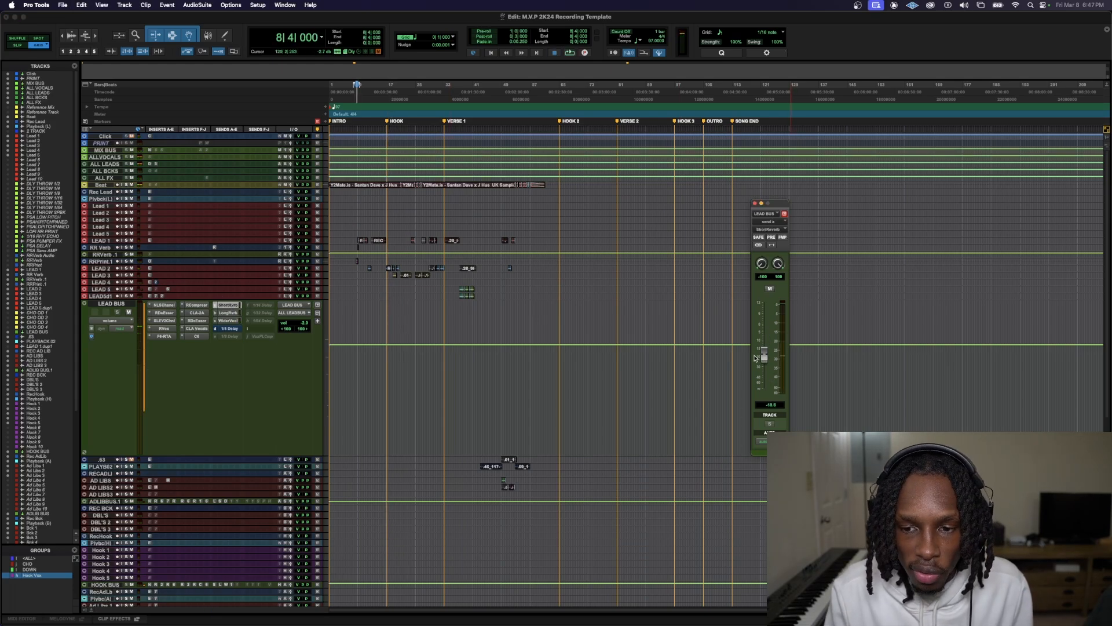
key("space")
mouse_move(765, 356)
left_mouse_down()
mouse_move(764, 302)
mouse_move(765, 334)
left_mouse_up()
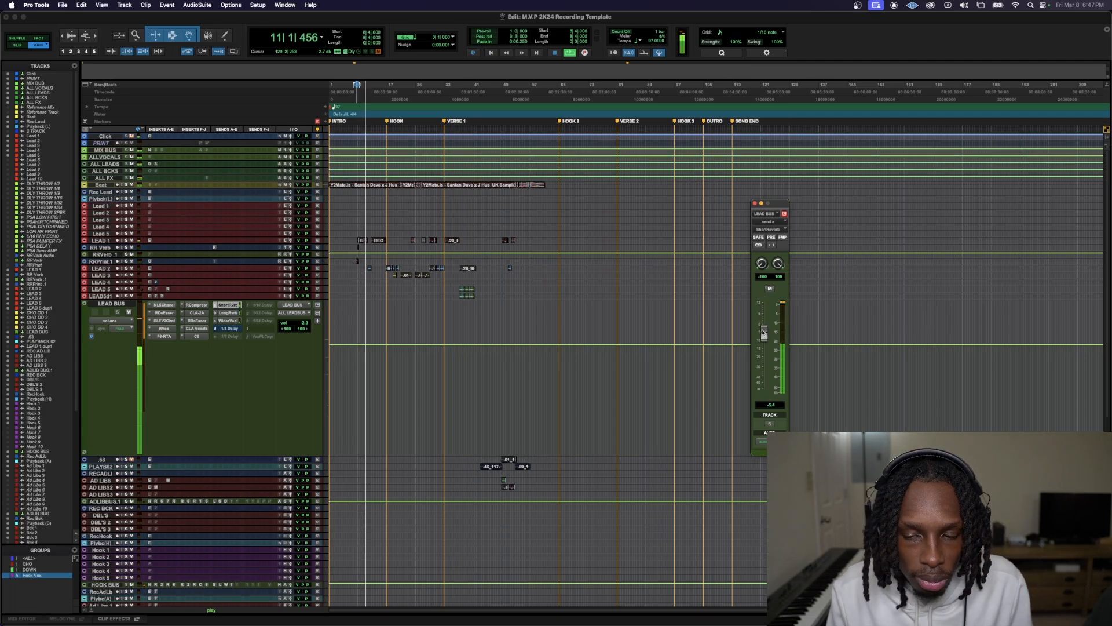
key("space")
Enlarge the ALL LEADS track to examine its inserts and shrink it again
left_click(189, 200)
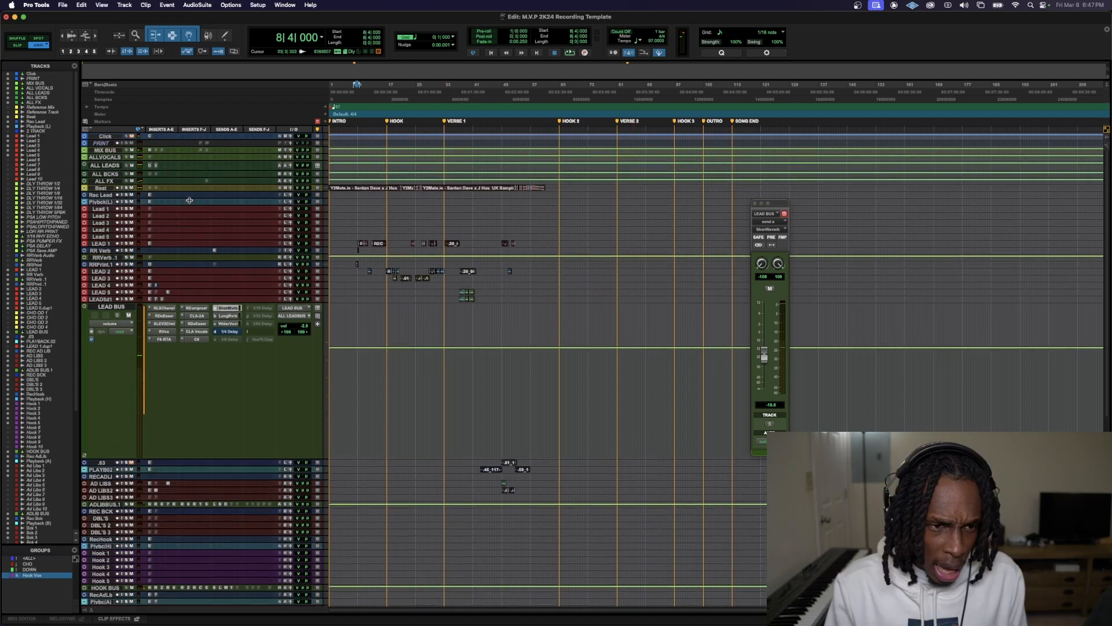
left_click_drag(189, 200, 197, 341)
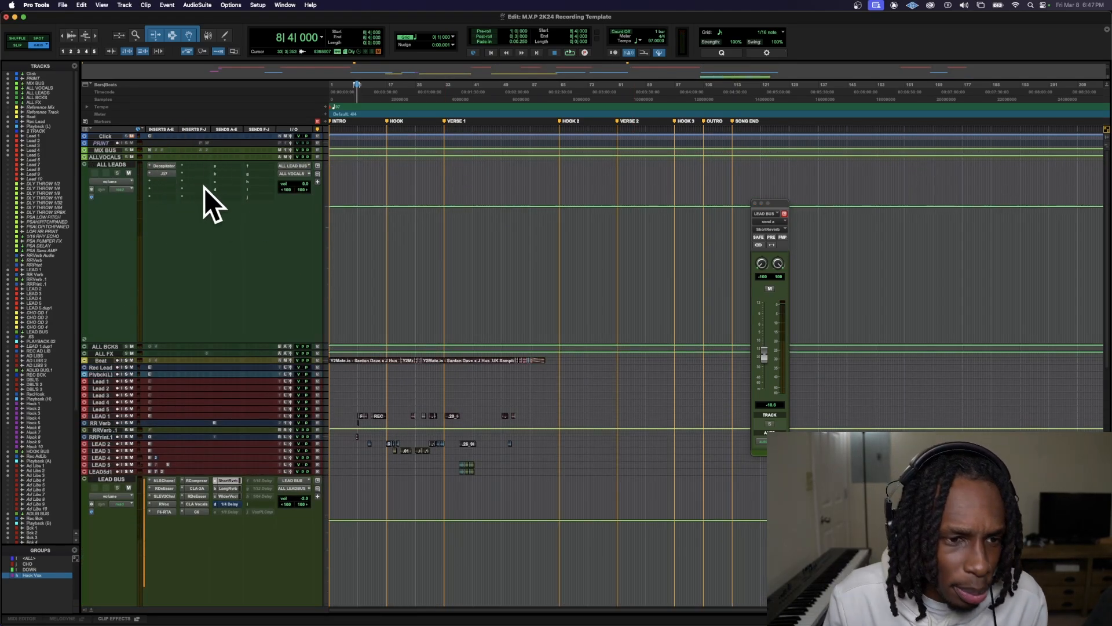
left_click_drag(203, 345, 201, 162)
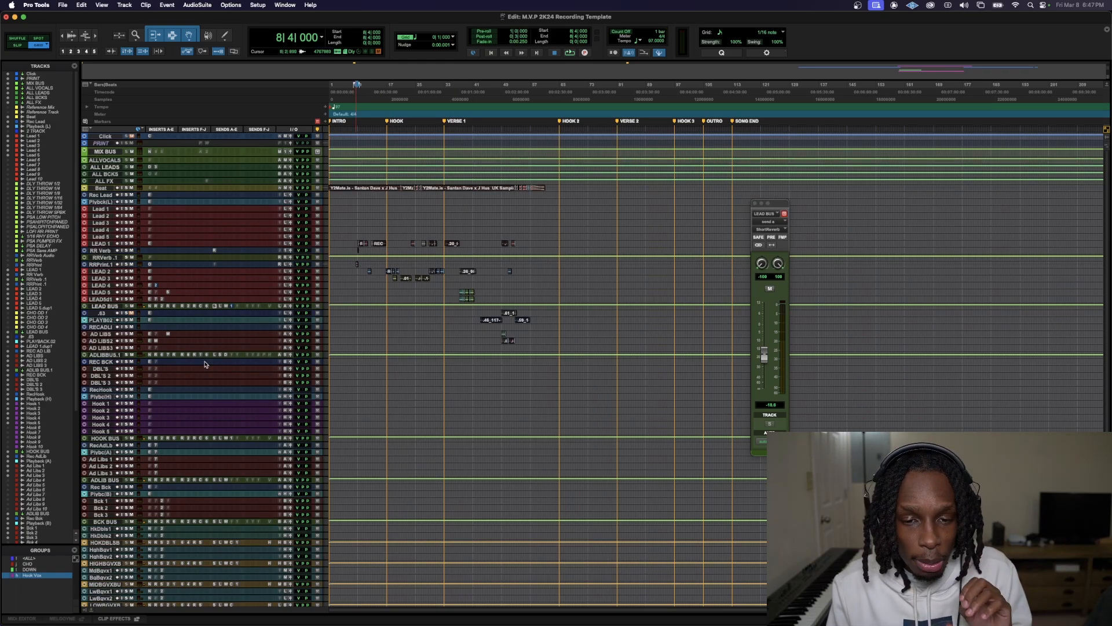
Show the hidden effect tracks from DLY THROW 1/2 through RRPrint in the Edit window
scroll(197, 432, "down", 5)
left_click(36, 184)
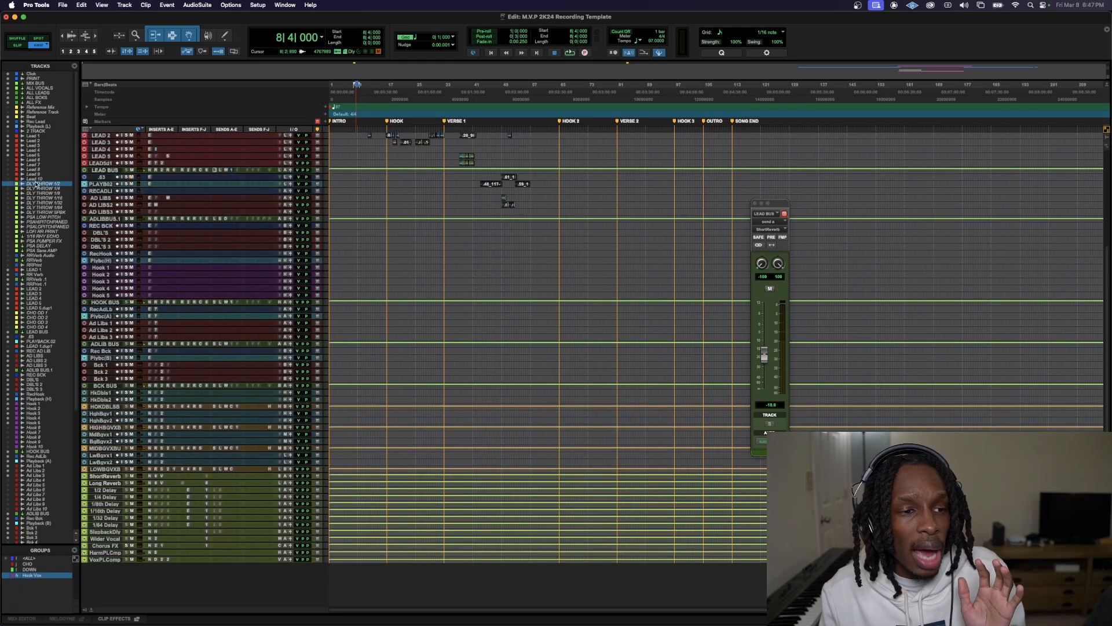
left_click(36, 266, "shift")
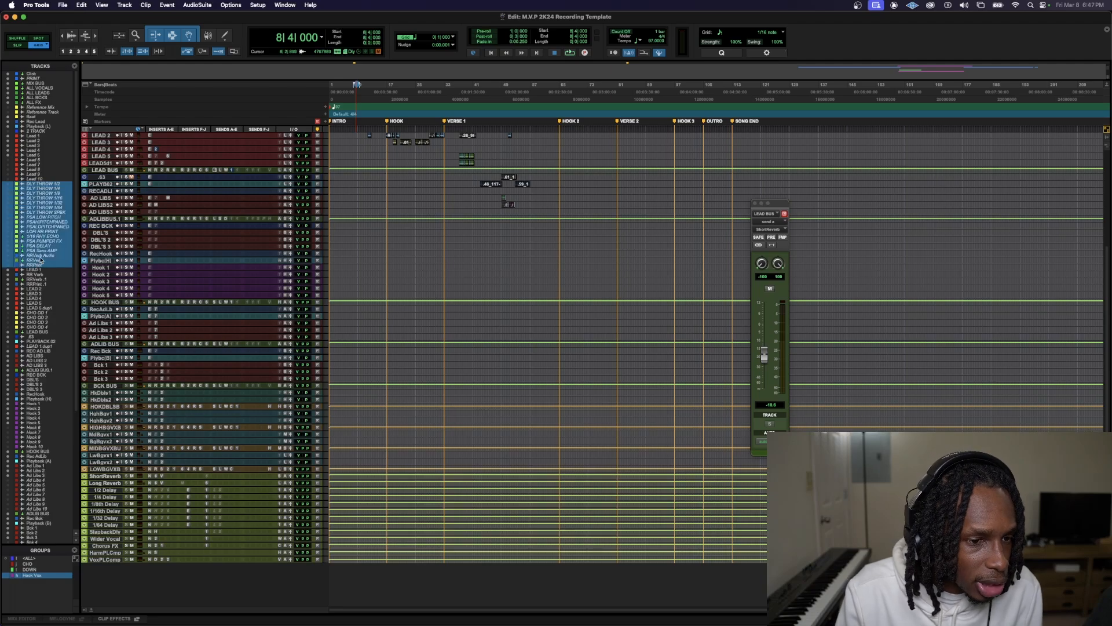
right_click(46, 228)
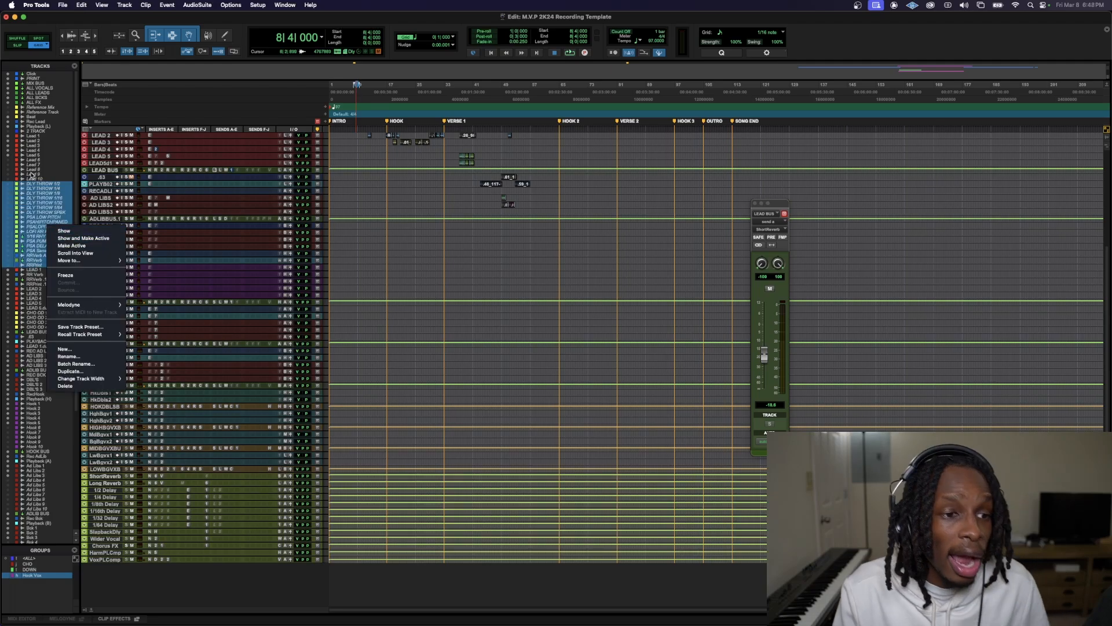
left_click(65, 230)
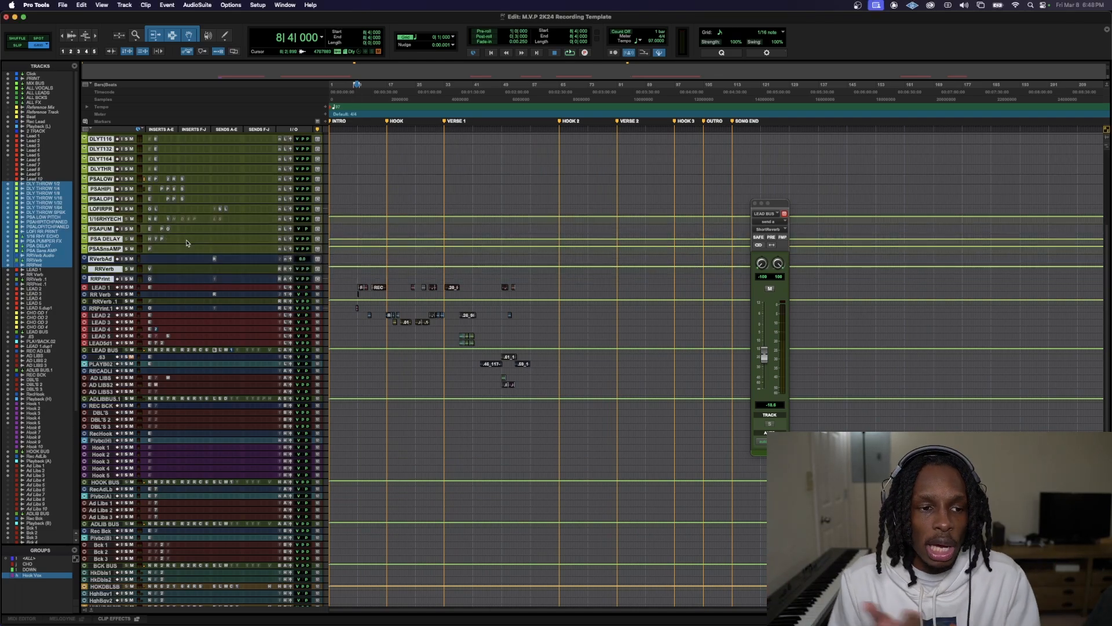
Enlarge the LEAD 1 track, zoom in on the hook, and select and play the vocal clip near bar 24
scroll(496, 205, "up", 5)
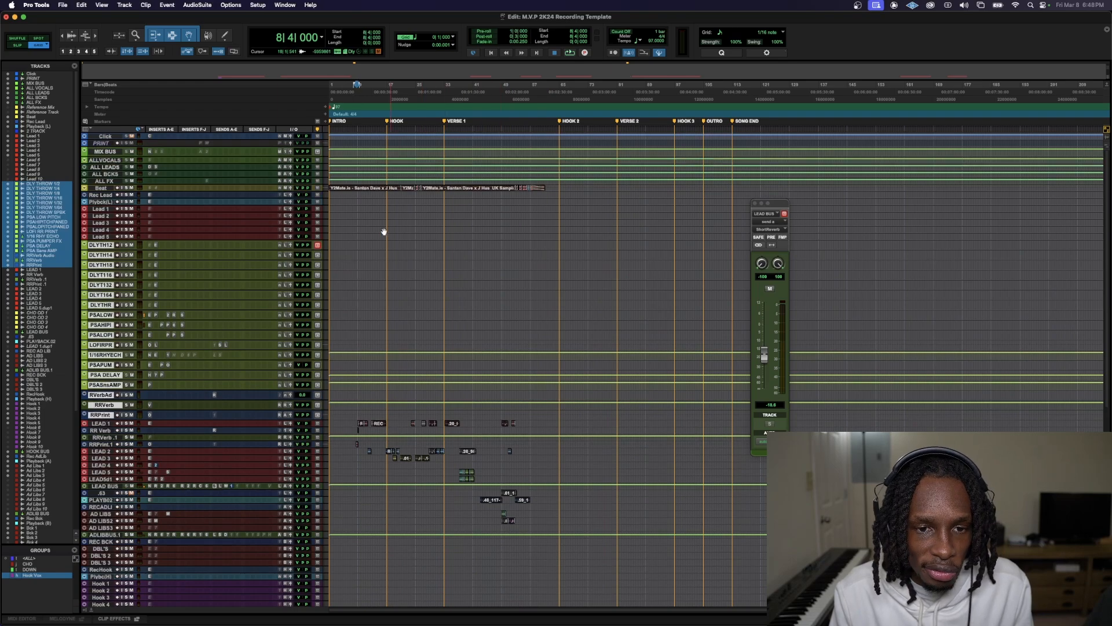
left_click_drag(277, 427, 284, 513)
key("t")
key("t")
key("t")
scroll(745, 474, "right", 7)
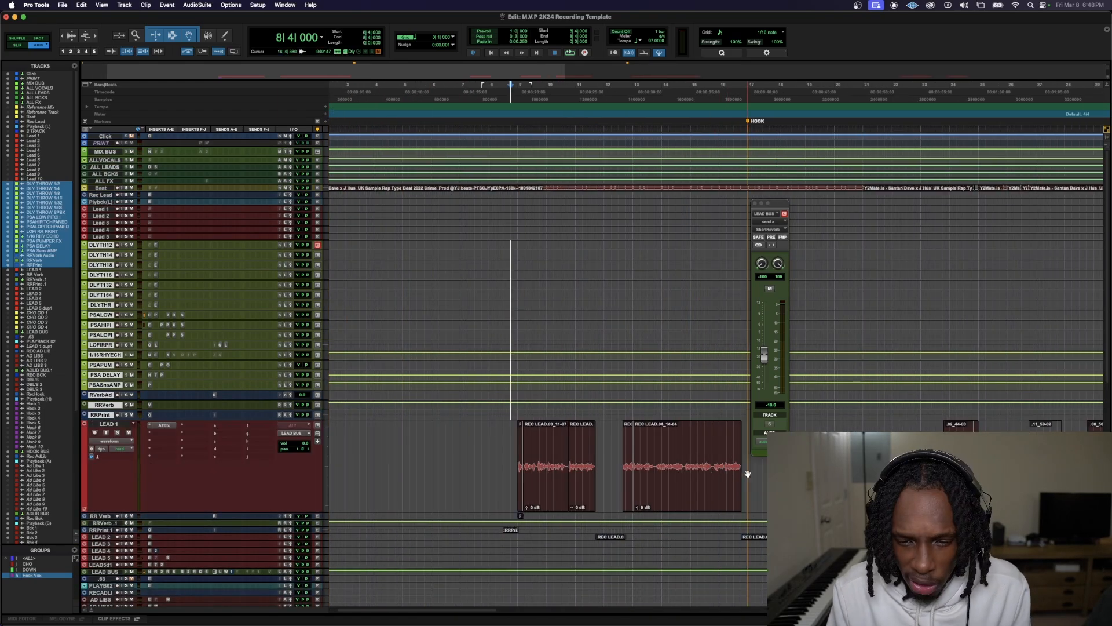
left_click(627, 486)
key("space")
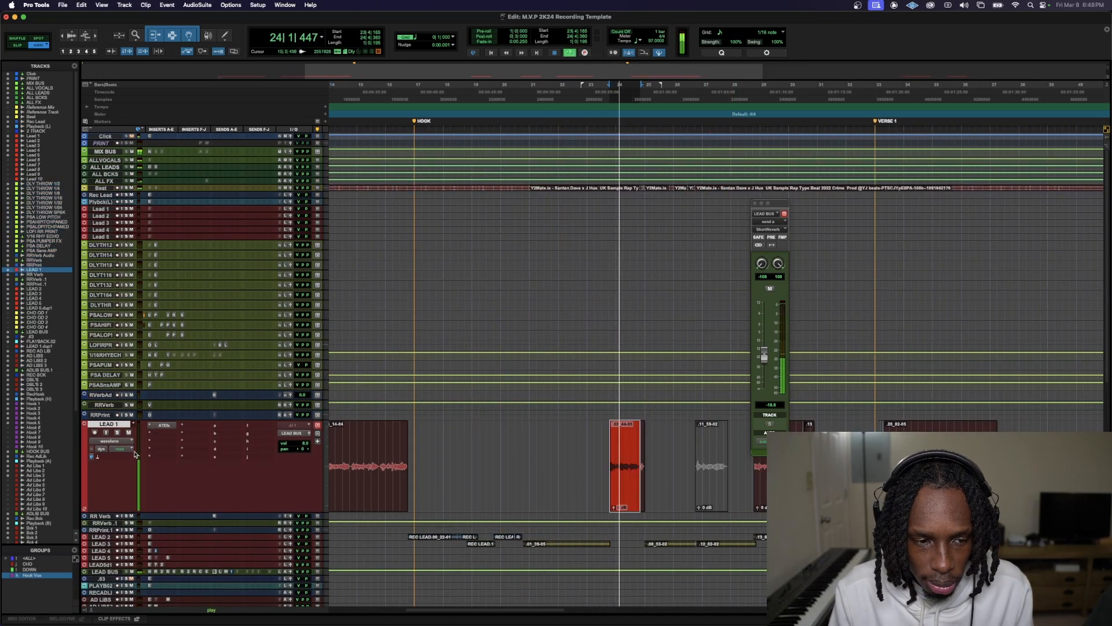
scroll(116, 442, "down", 1)
key("space")
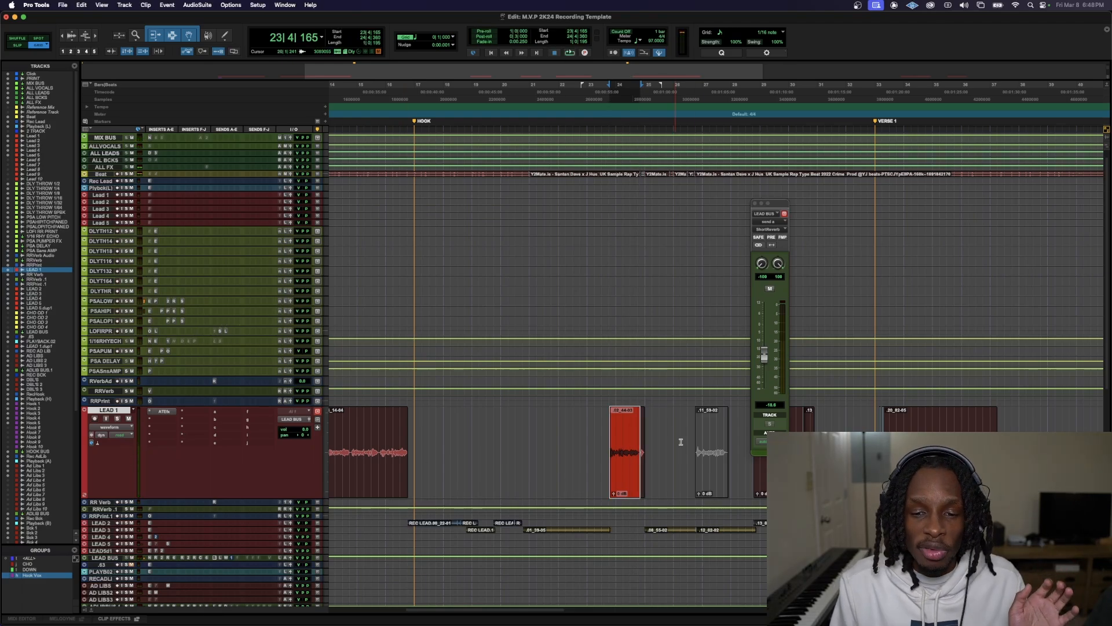
Copy the selected LEAD 1 clip to the PSA LOW PITCH track, enlarge that track and audition it soloed
left_click_drag(624, 472, 632, 300)
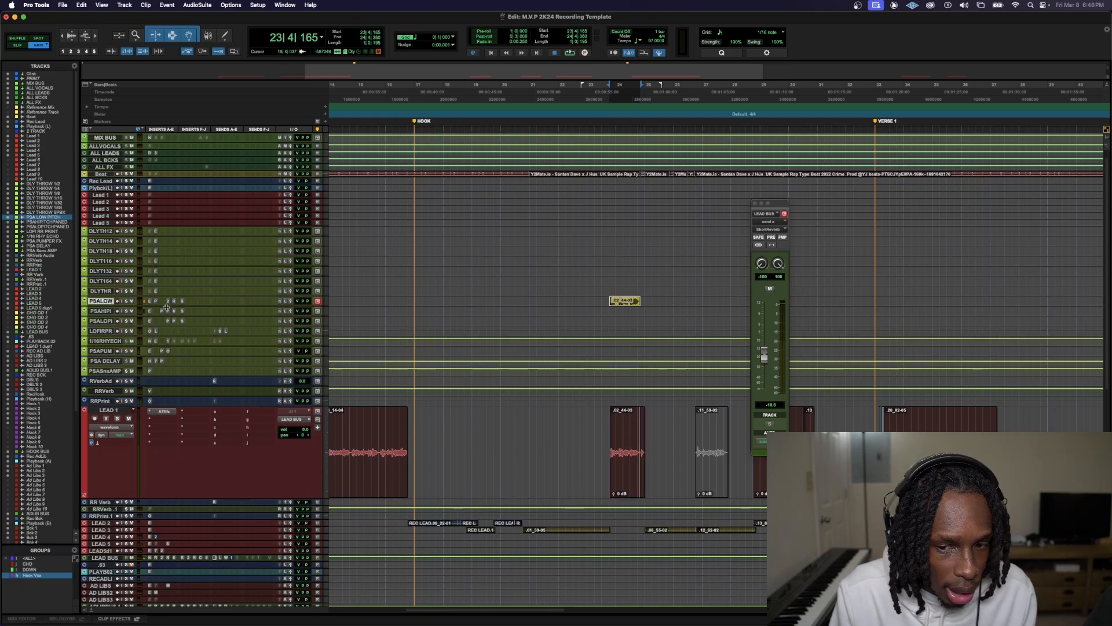
left_click_drag(166, 307, 171, 449)
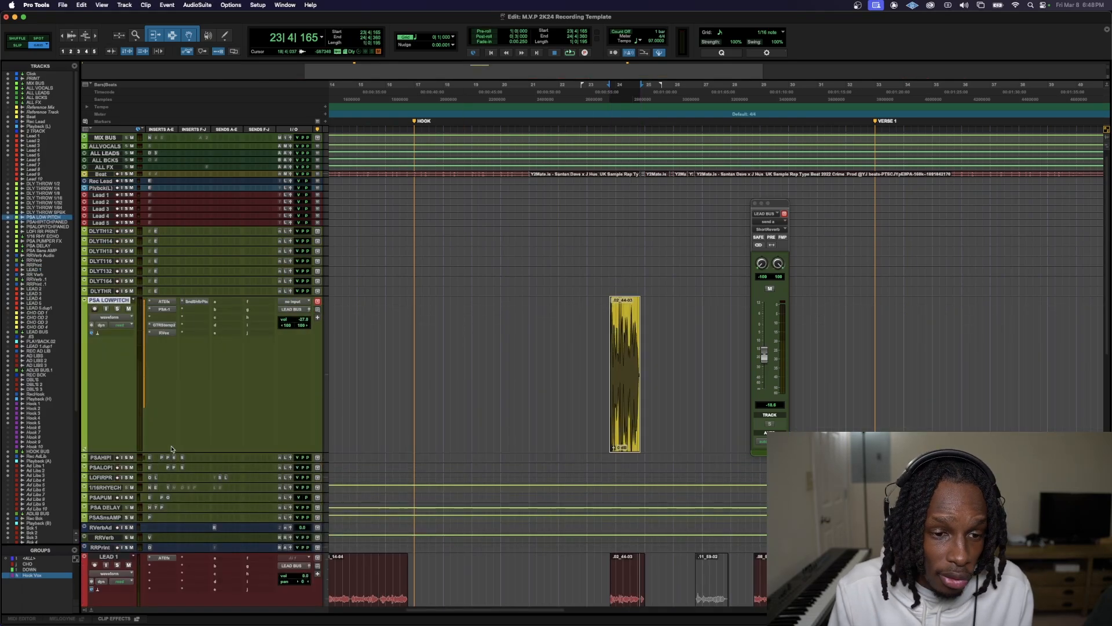
left_click(115, 310)
key("space")
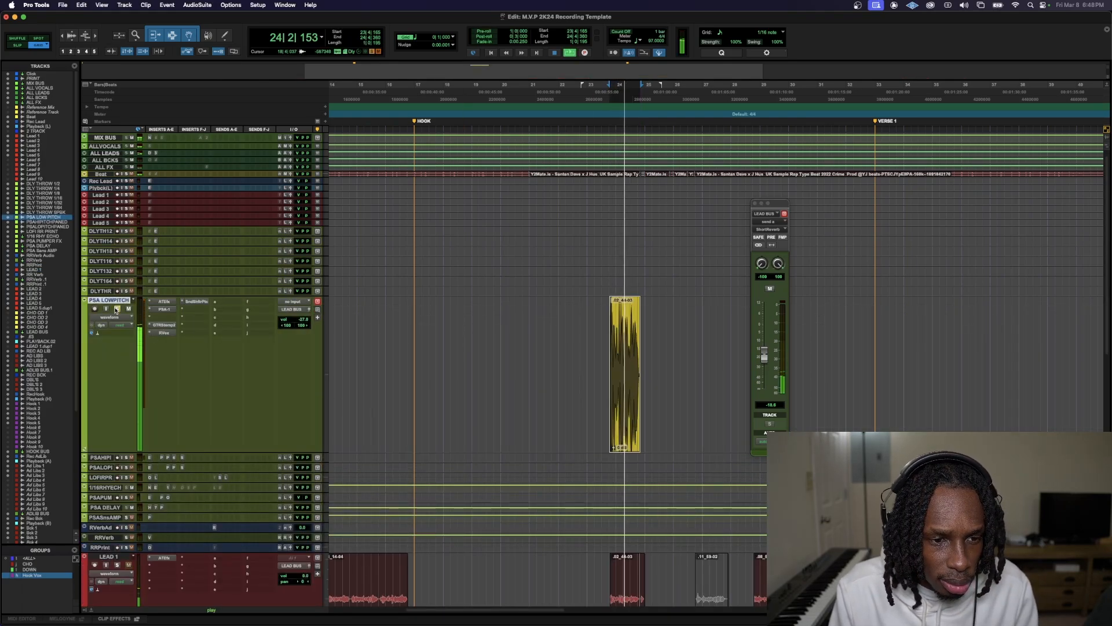
key("space")
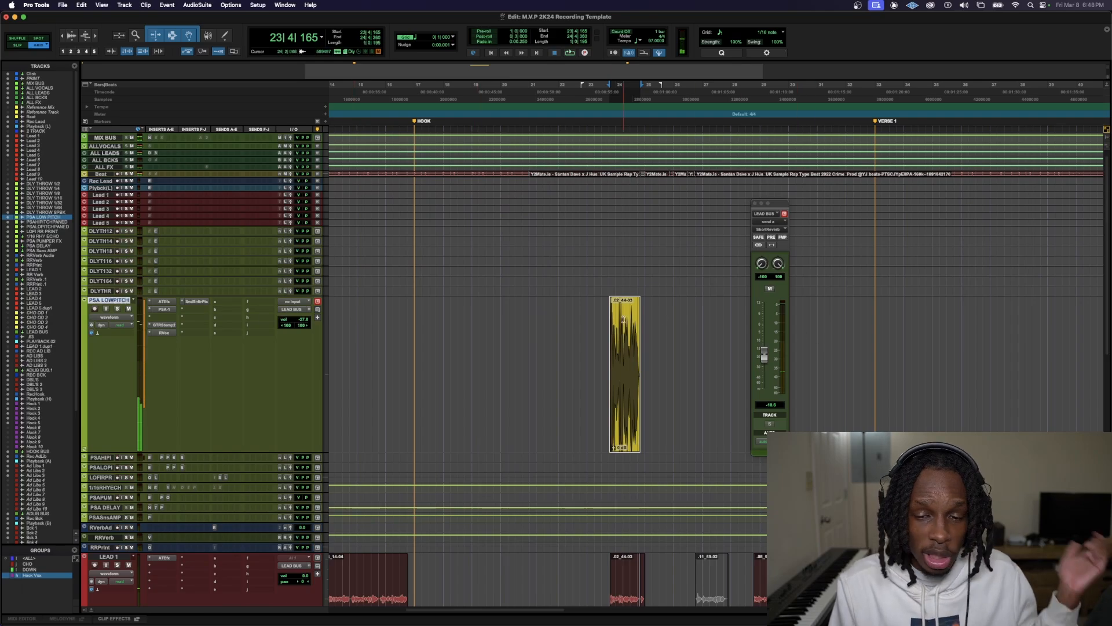
Play the low-pitched clip with the beat from bar 23, beat 3, and try a different PSA LOW PITCH track volume
left_click(603, 325)
key("space")
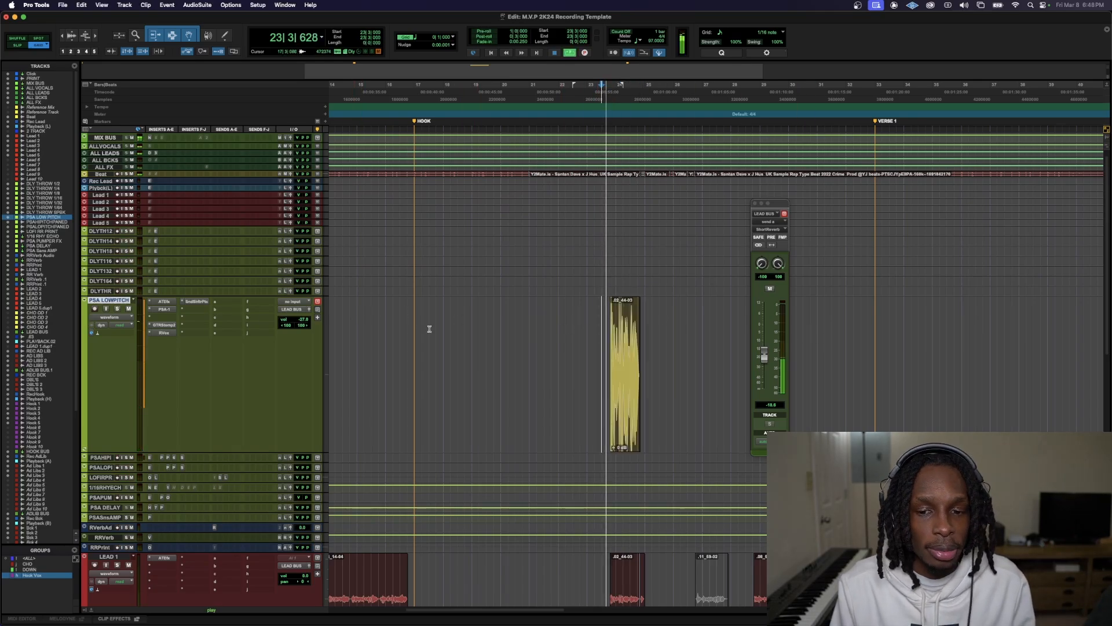
key("space")
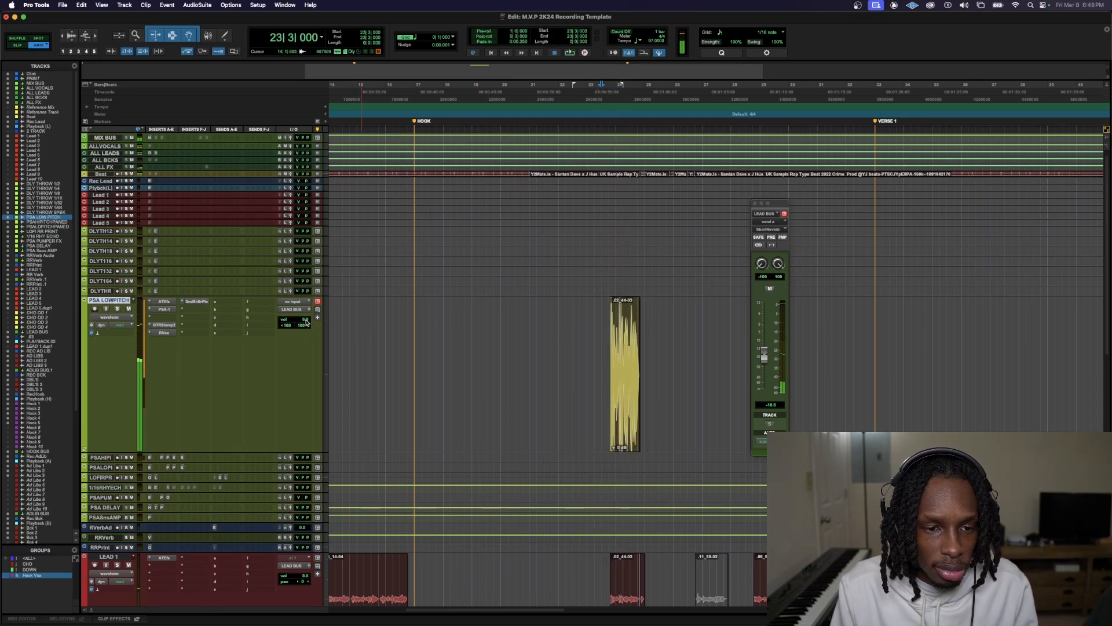
key("space")
left_click_drag(307, 323, 310, 343)
key("space")
key("super+z")
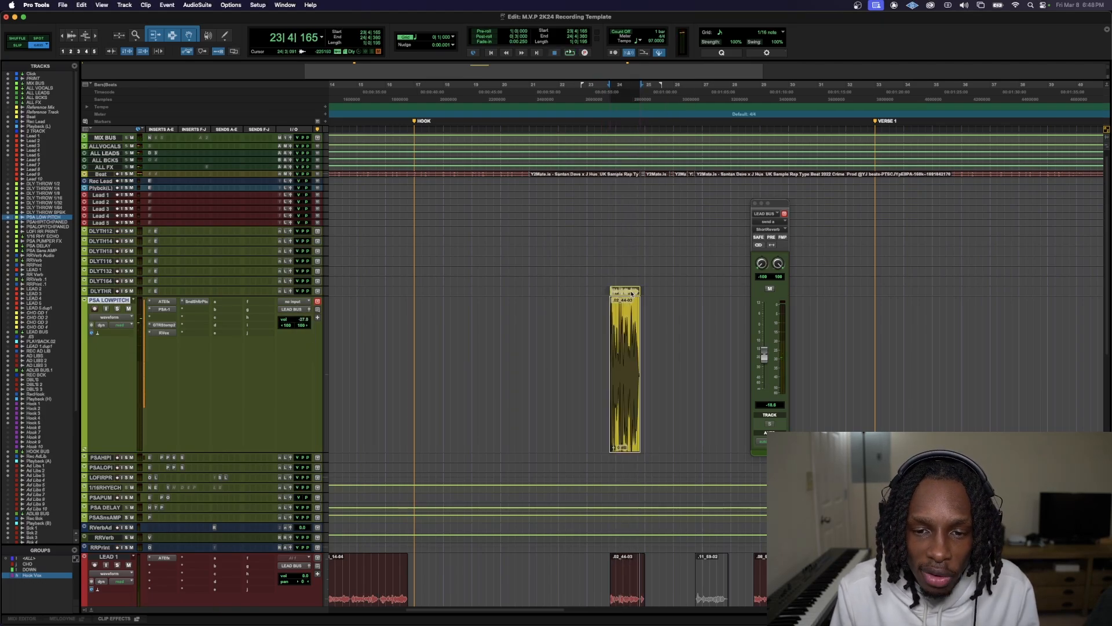
Move the clip from PSA LOW PITCH to the DLY THROW SPBK track, enlarge that track and play it from bar 23, beat 4
left_click_drag(631, 294, 631, 292)
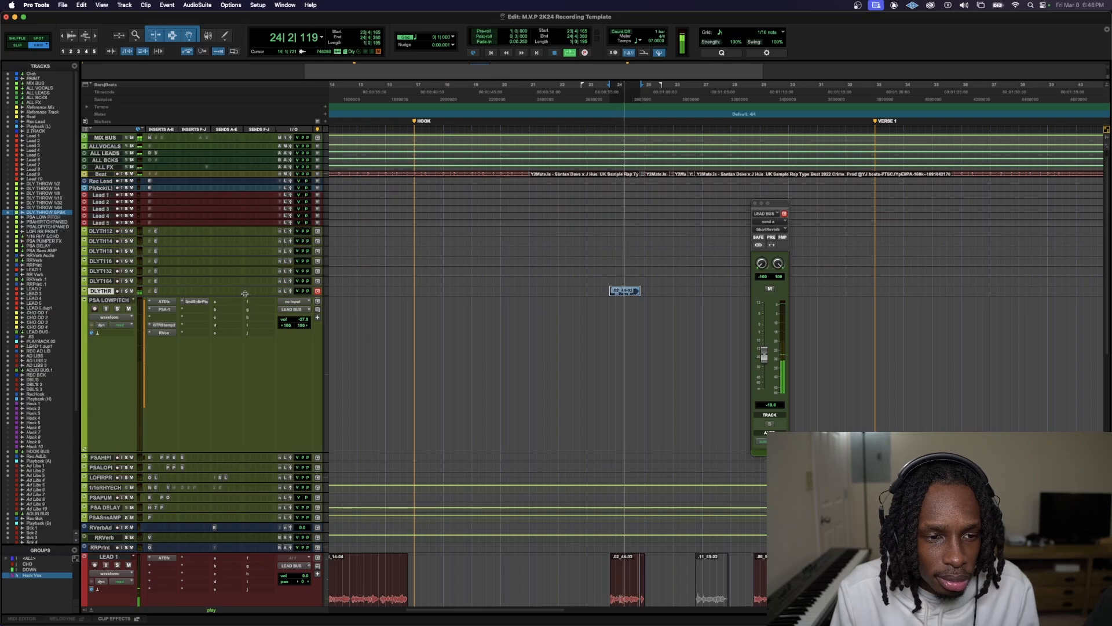
left_click_drag(245, 294, 296, 466)
key("space")
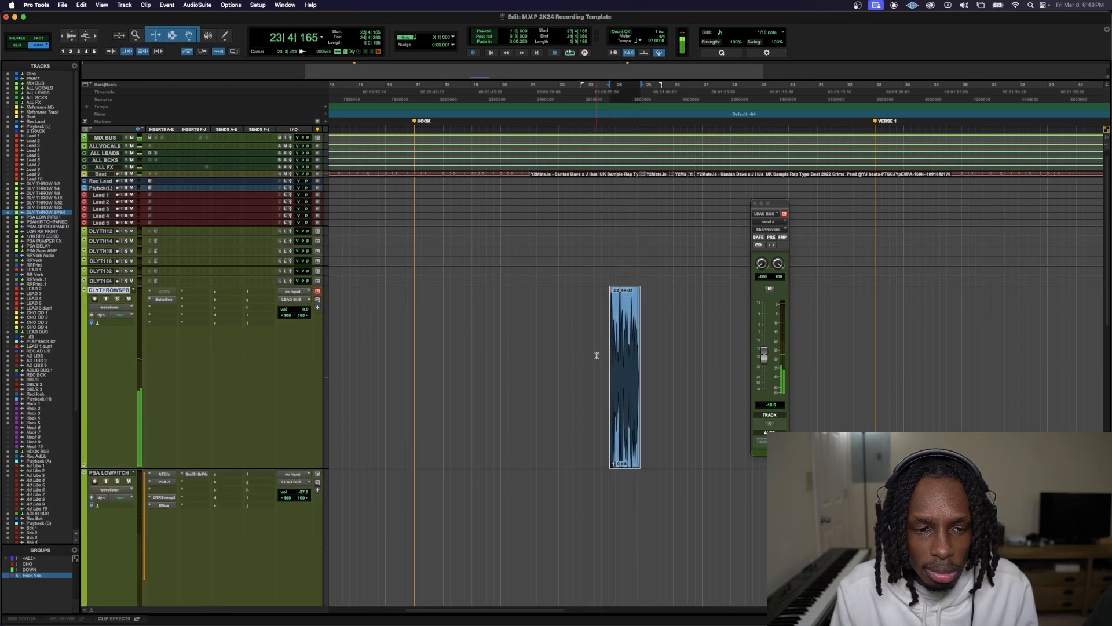
left_click(608, 326)
key("space")
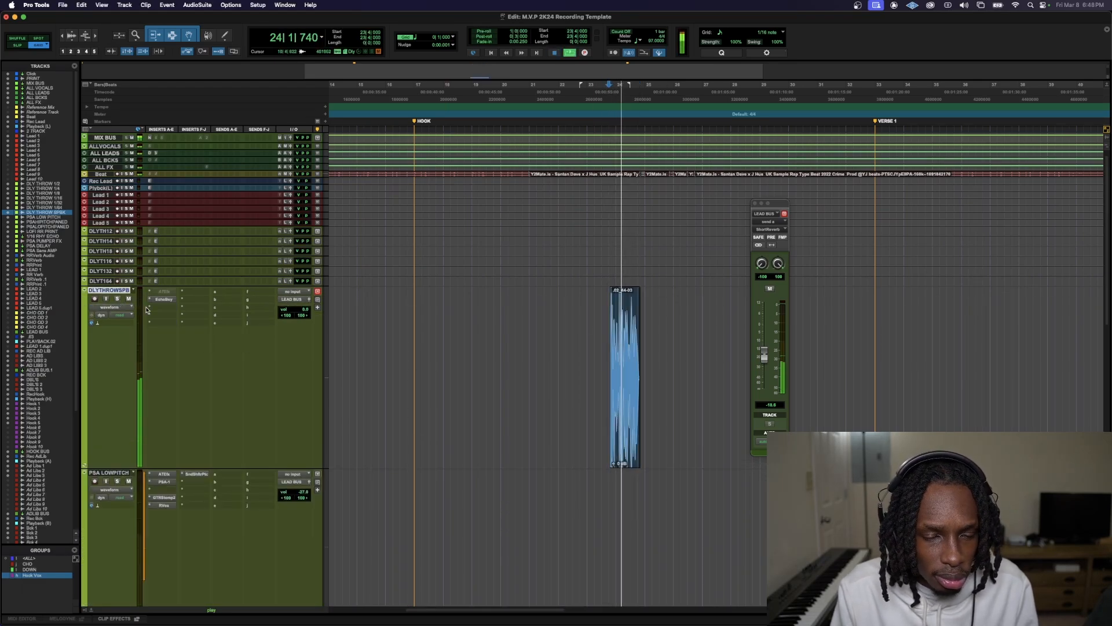
key("space")
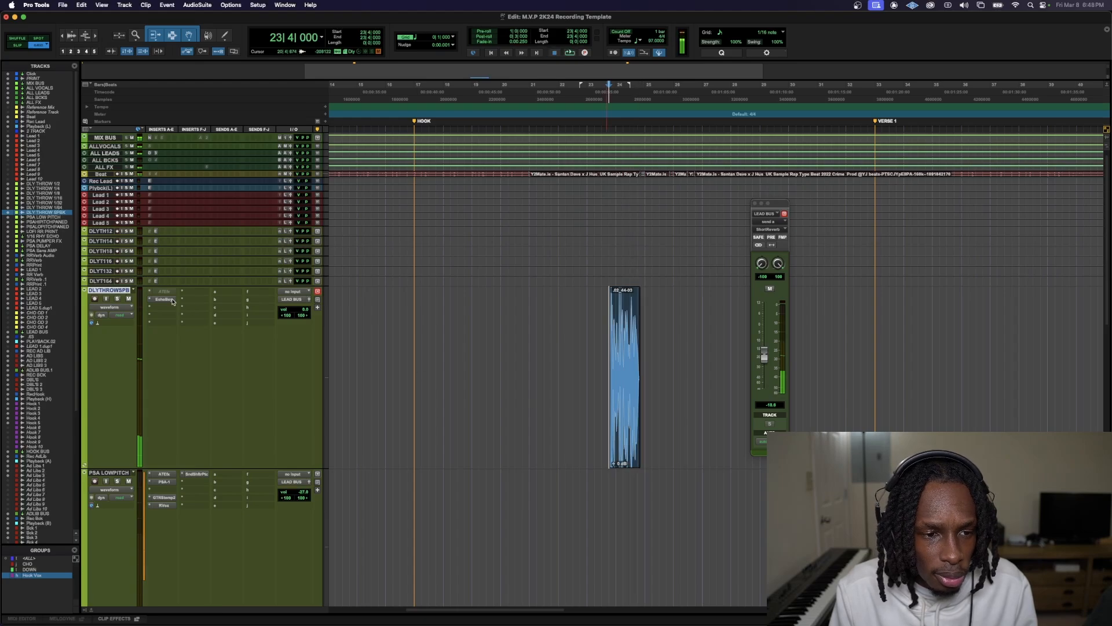
Review the EchoBoy delay insert on the DLY THROW SPBK track and play the vocal clip through it
left_click(164, 299)
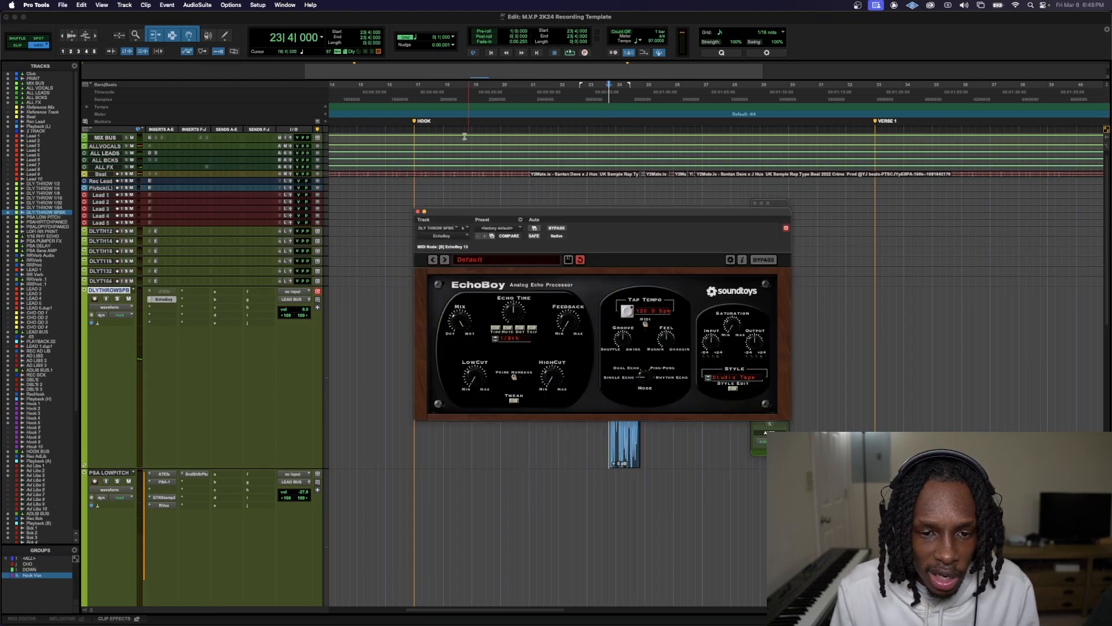
left_click(419, 211)
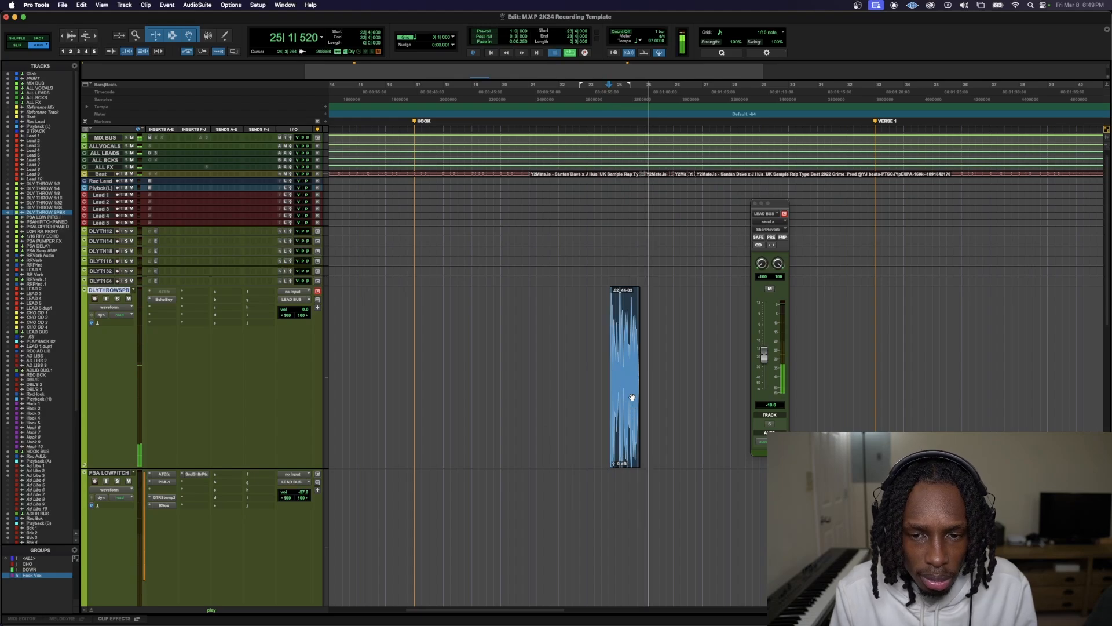
key("space")
Copy the vocal clip from DLY THROW SPBK to the DLY THROW 1/64 track and play it
left_click_drag(633, 397, 630, 281)
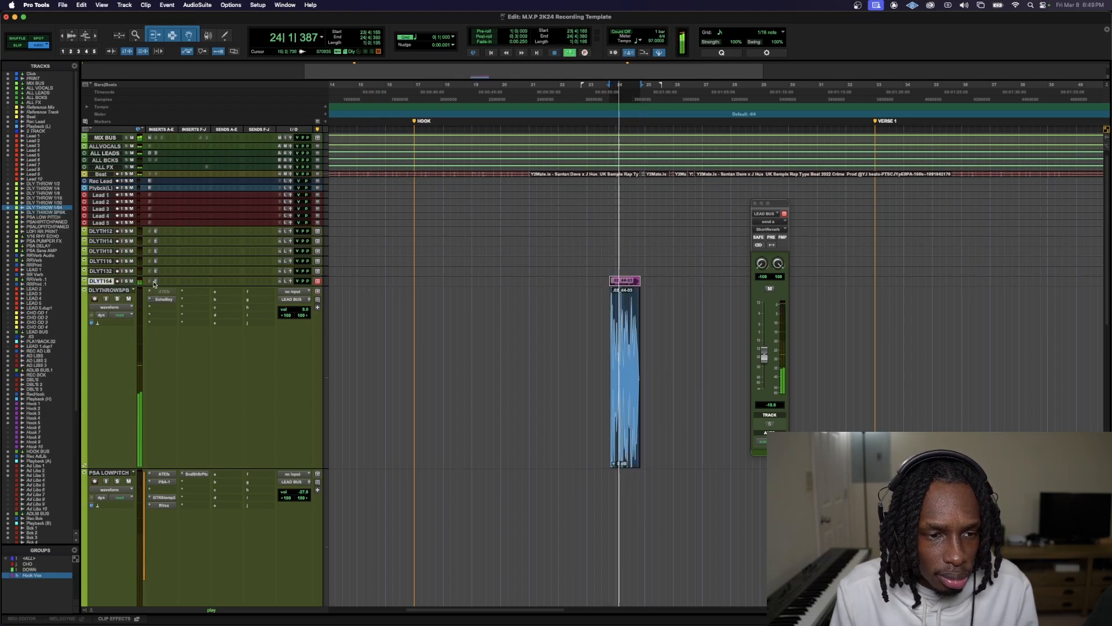
double_click(630, 346)
key("space")
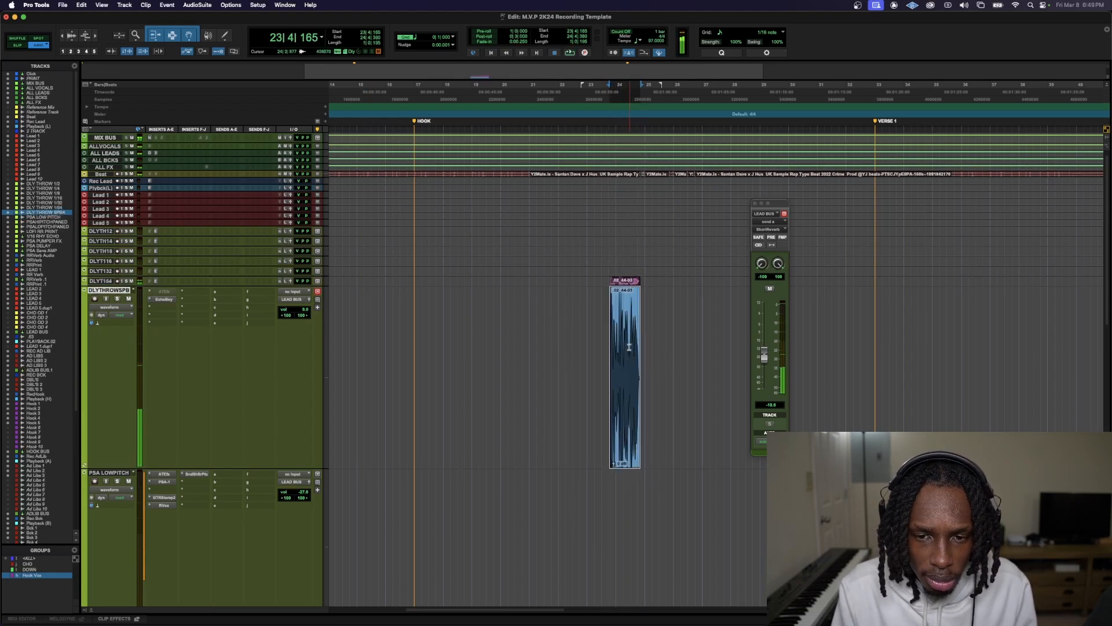
Undo the extra clip copy, move the clip from DLY THROW SPBK to the PSAHIPITCHPANED track and start playback
left_click_drag(674, 257, 632, 283)
left_click_drag(632, 282, 626, 526)
key("super+z")
key("super+z")
scroll(496, 442, "down", 4)
key("space")
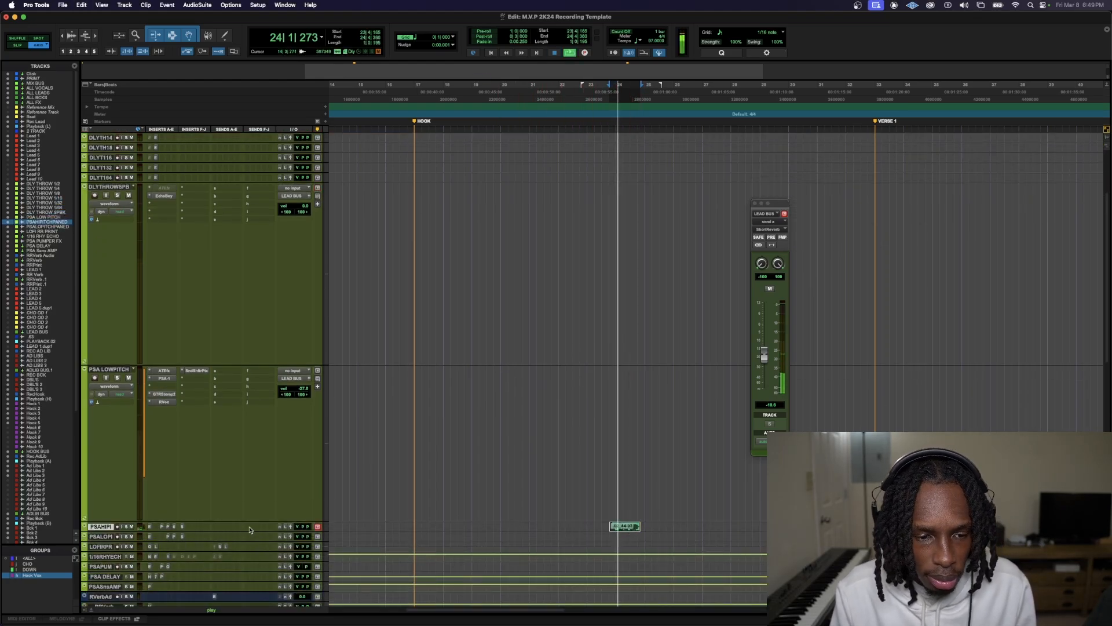
Enlarge the PSAHIPITCHPANED track and play its clip from bar 23, beat 3, with the track volume at 0.0 dB
left_click_drag(228, 531, 228, 623)
scroll(219, 552, "down", 1)
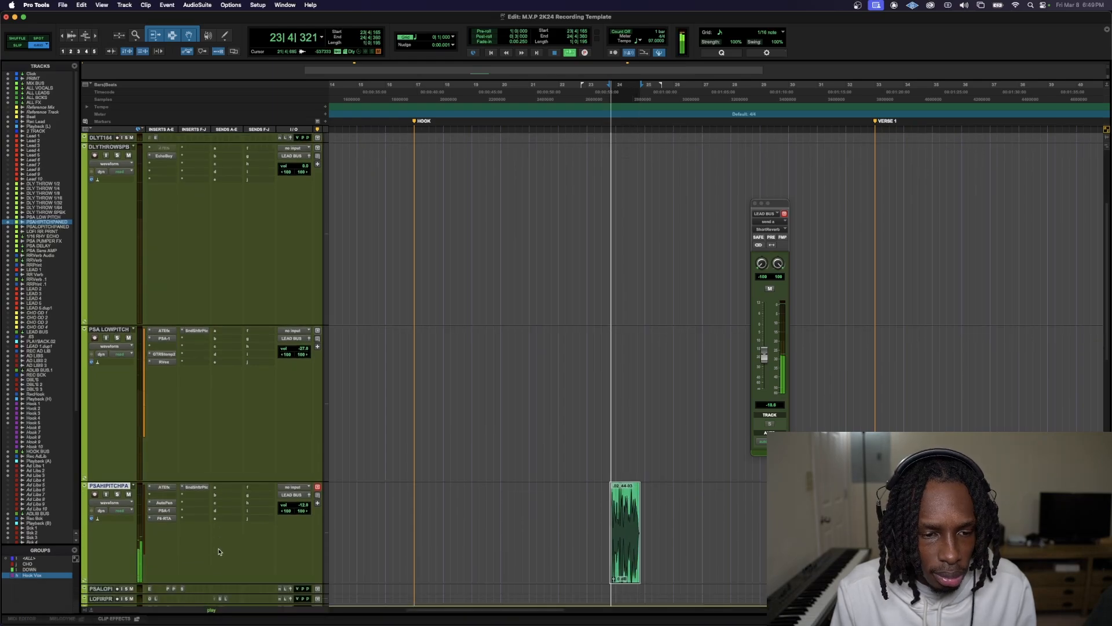
scroll(219, 552, "down", 1)
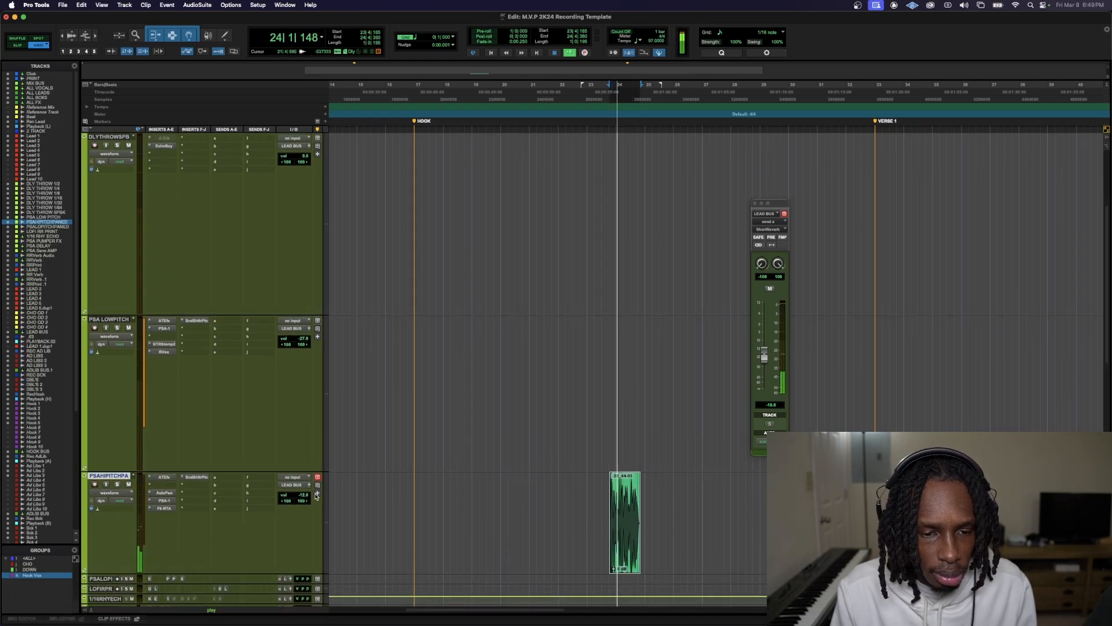
key("space")
left_click(601, 495)
key("space")
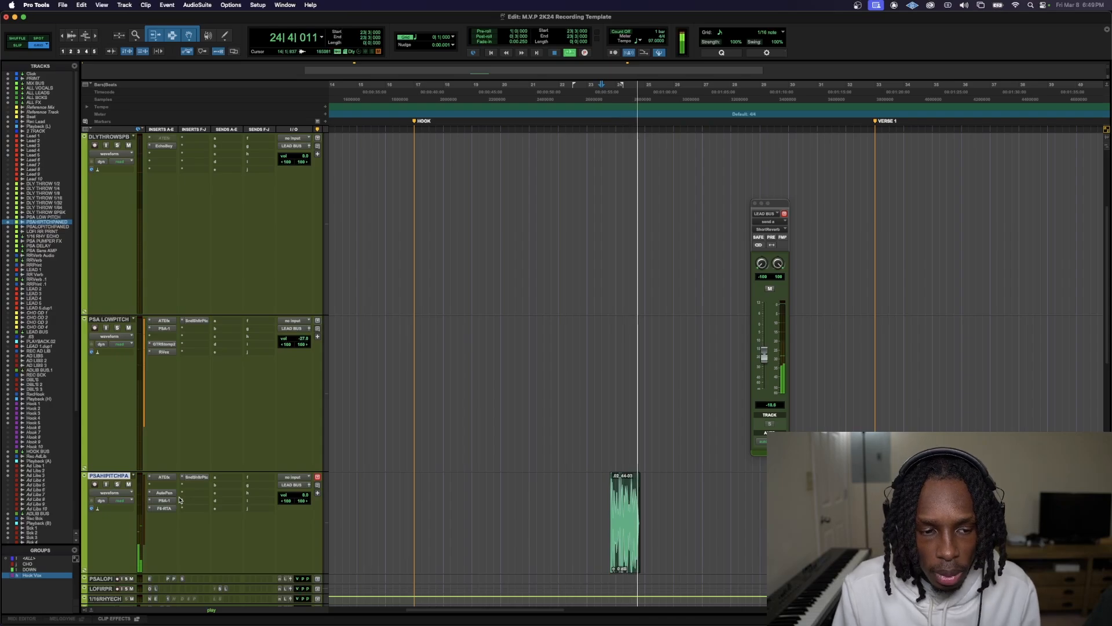
key("space")
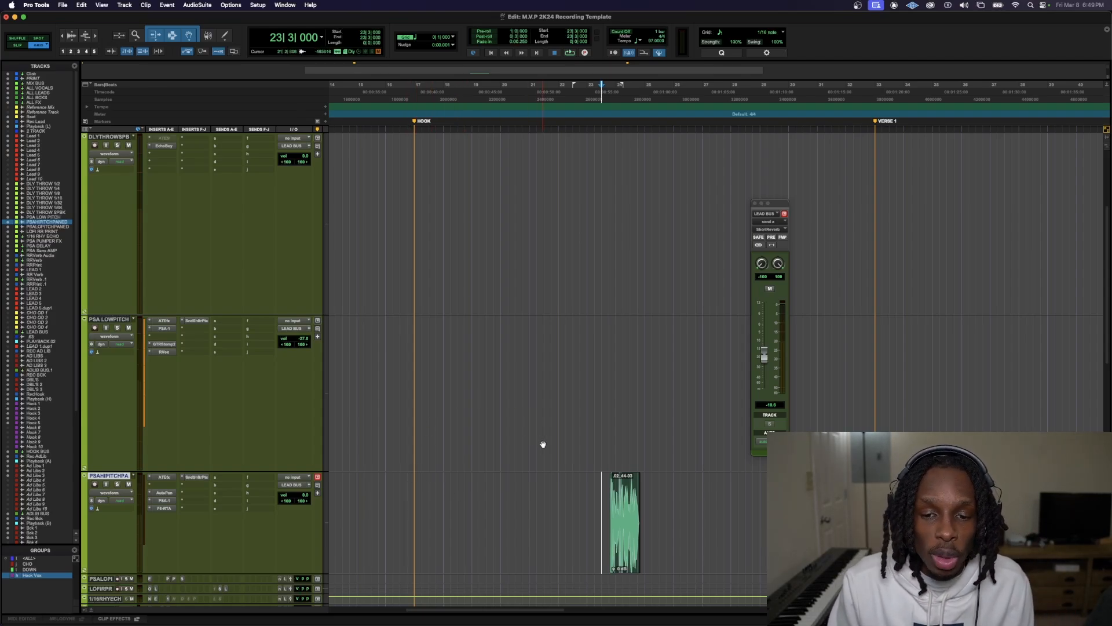
Reduce all track heights to the minimum for an overview of the template and select the DLY THROW 1/2 track
key("ctrl+alt+Down")
key("ctrl+alt+Down")
key("ctrl+alt+Down")
key("ctrl+alt+Down")
key("ctrl+alt+Down")
key("ctrl+alt+Down")
key("ctrl+alt+Down")
key("ctrl+alt+Down")
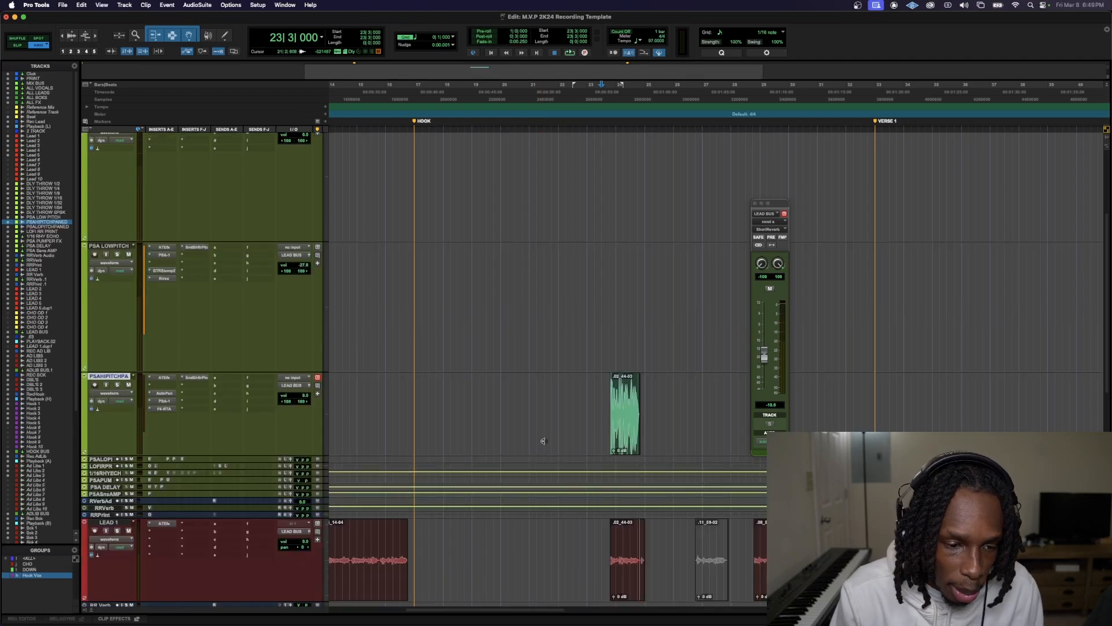
scroll(544, 439, "up", 5)
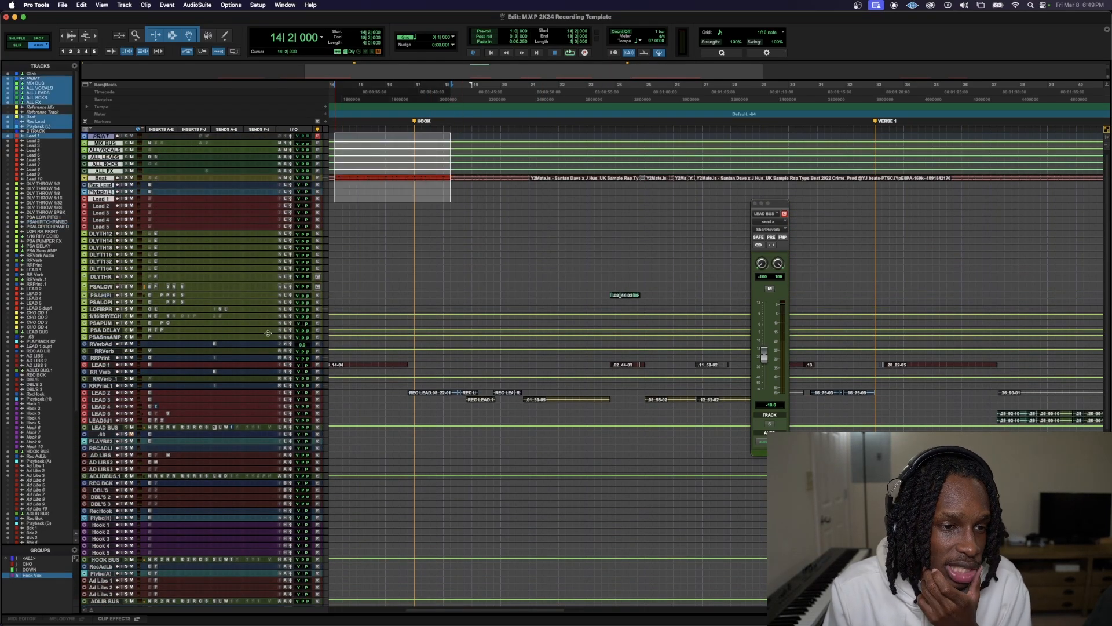
left_click(103, 234)
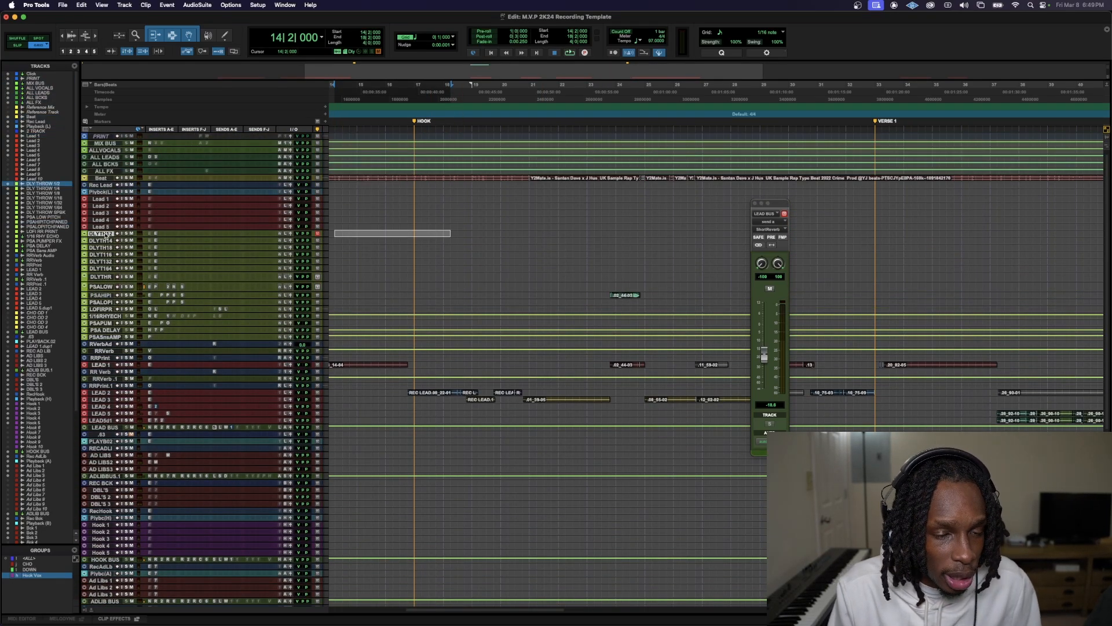
scroll(168, 348, "down", 10)
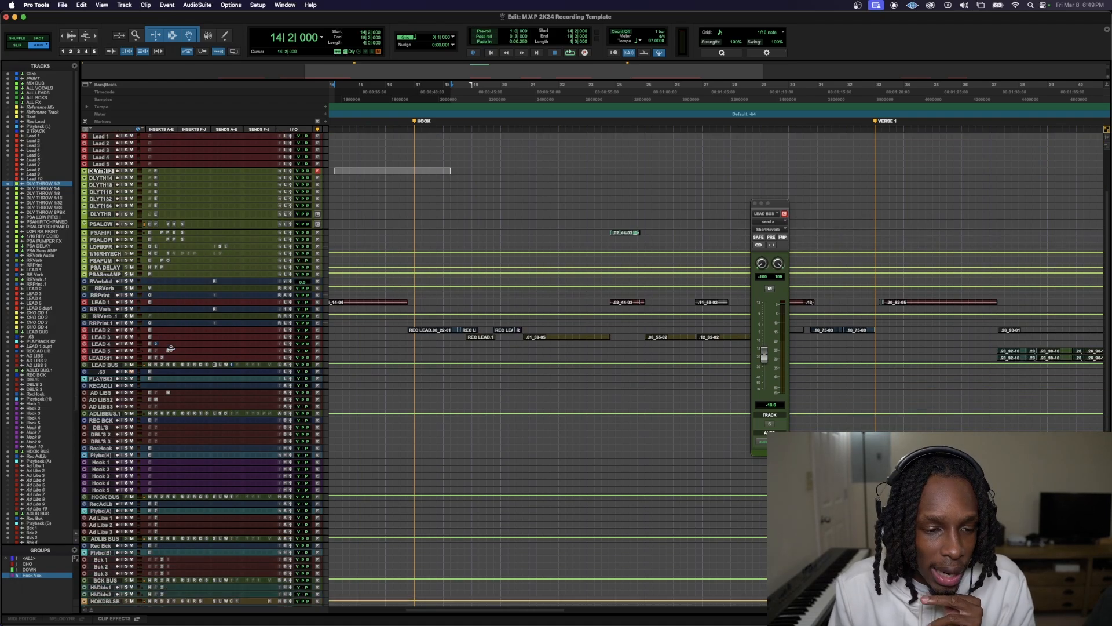
scroll(175, 353, "up", 10)
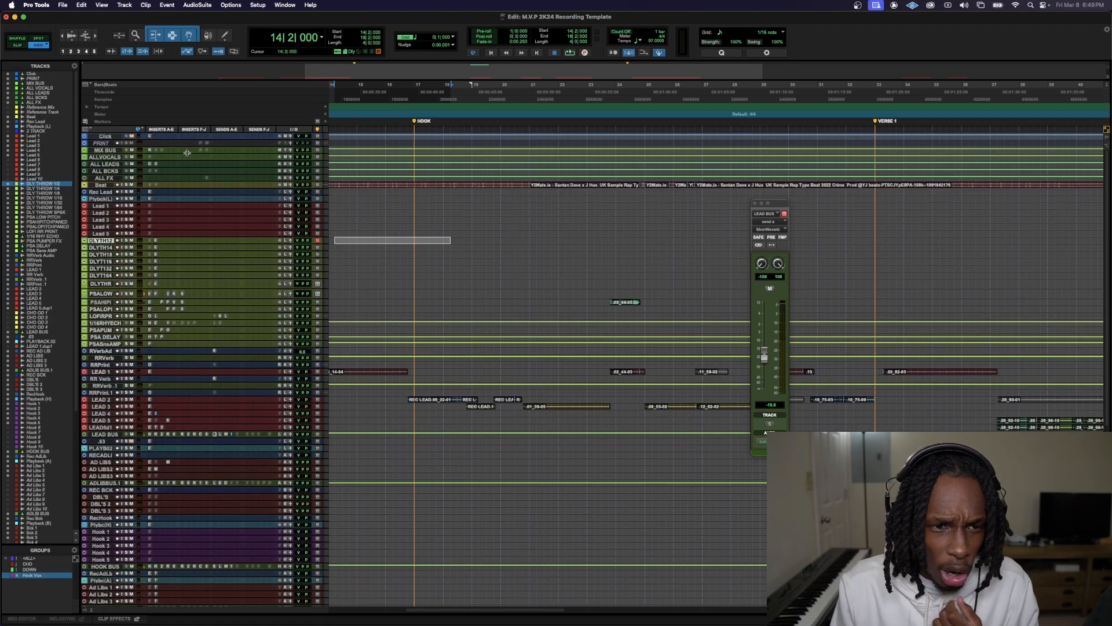
Enlarge the MIX BUS and 1/4 Delay tracks to review their inserts
left_click_drag(187, 153, 229, 325)
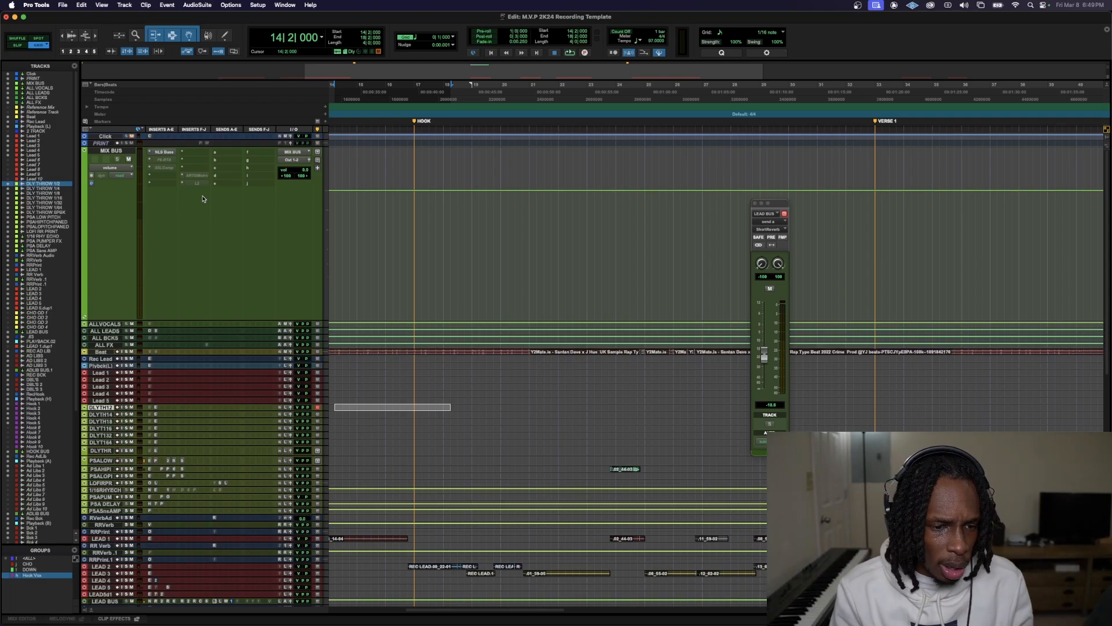
scroll(186, 471, "down", 10)
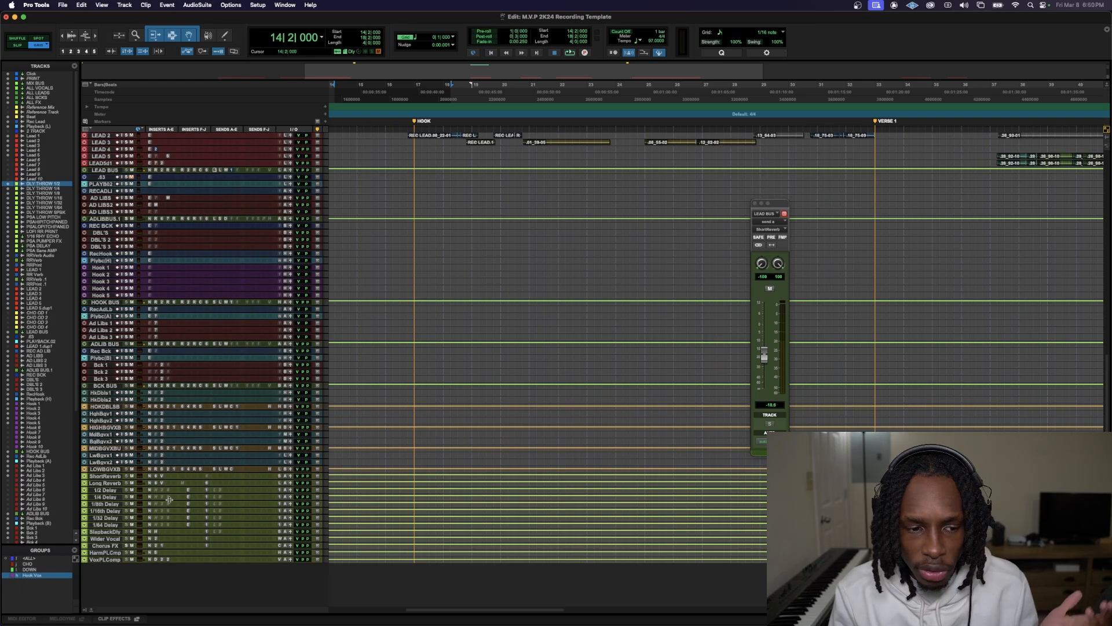
left_click_drag(167, 502, 202, 567)
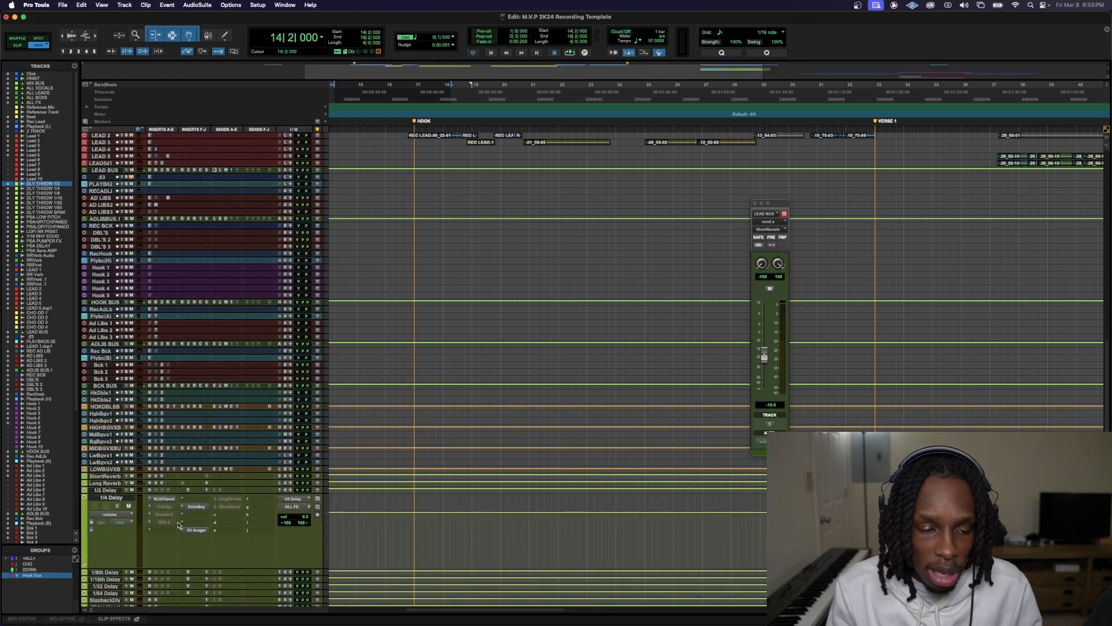
scroll(191, 168, "up", 10)
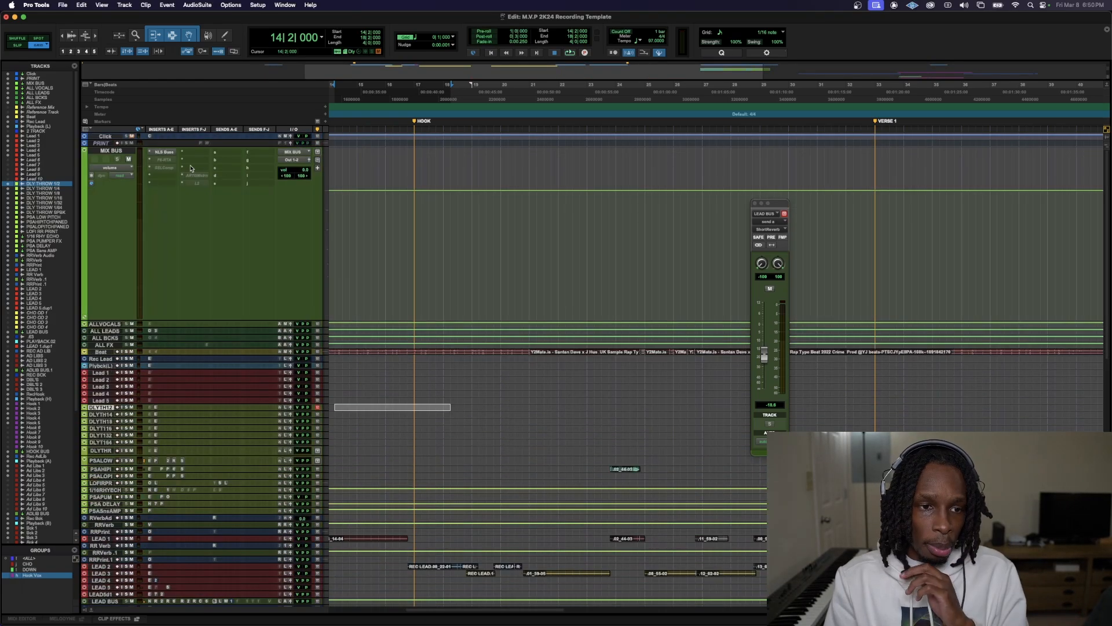
Set the playback position to bar 17 and activate the SSLComp, ARTGMstr and L2 inserts on the MIX BUS
left_click(417, 96)
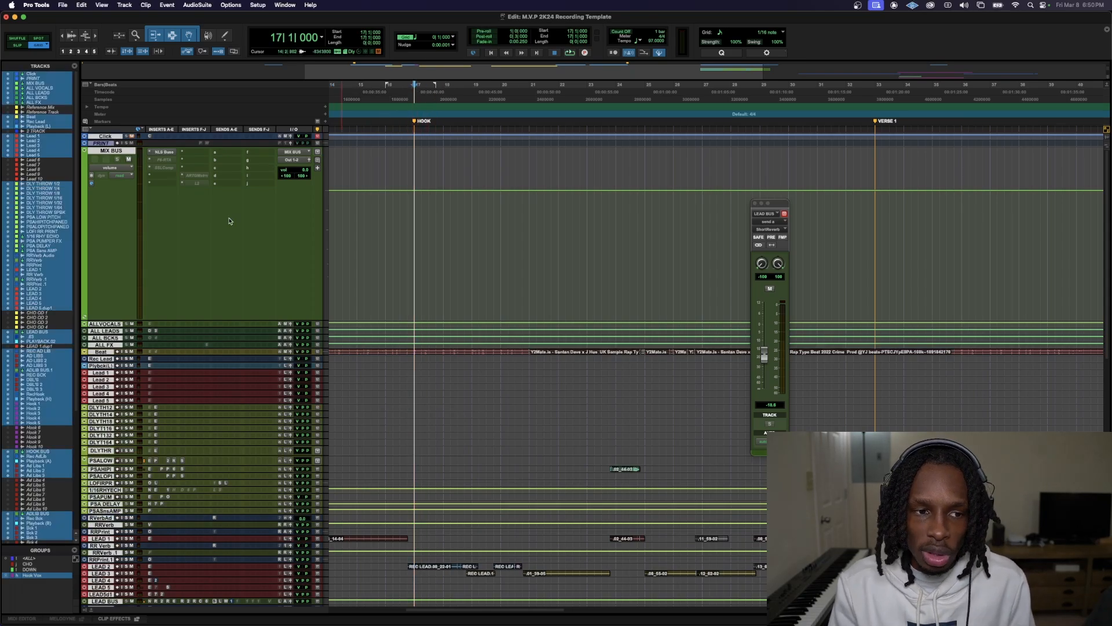
key("space")
left_click(168, 168)
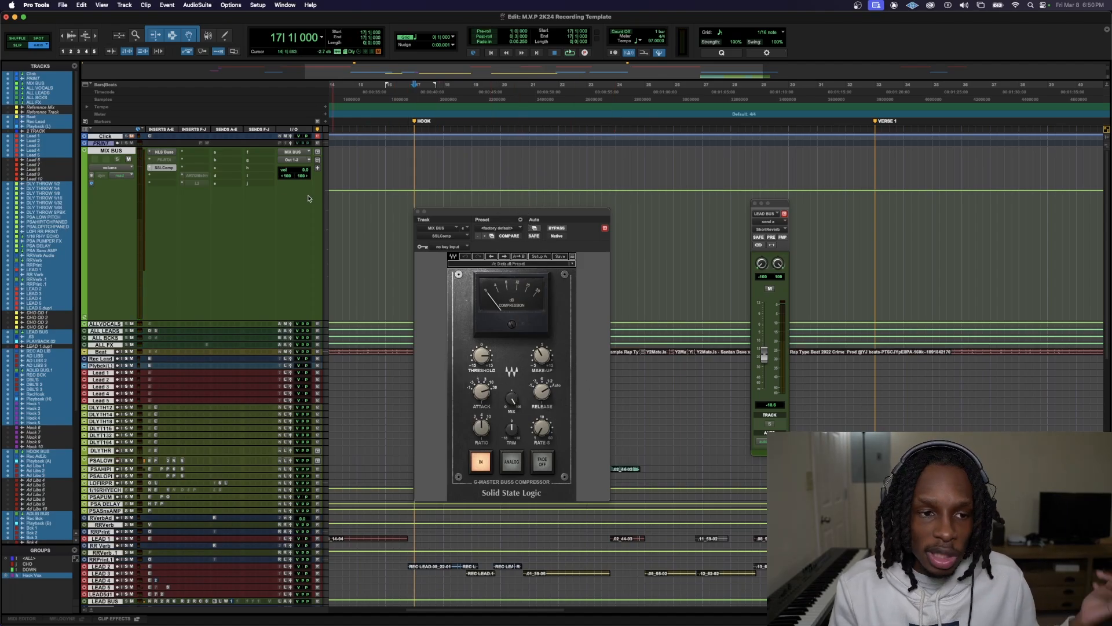
left_click(196, 181)
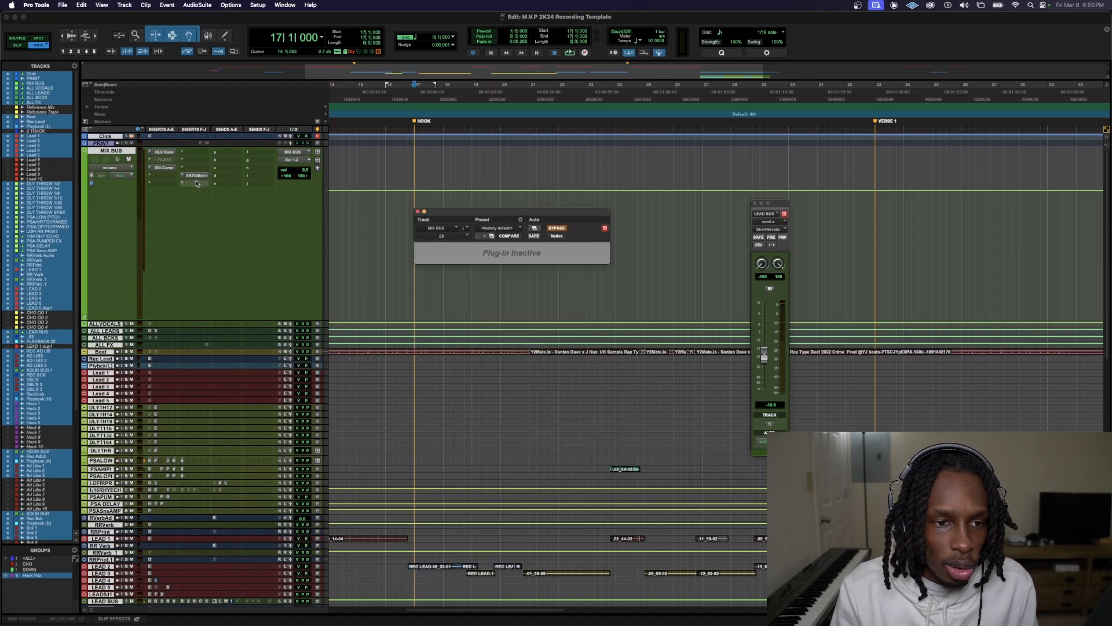
left_click(197, 183)
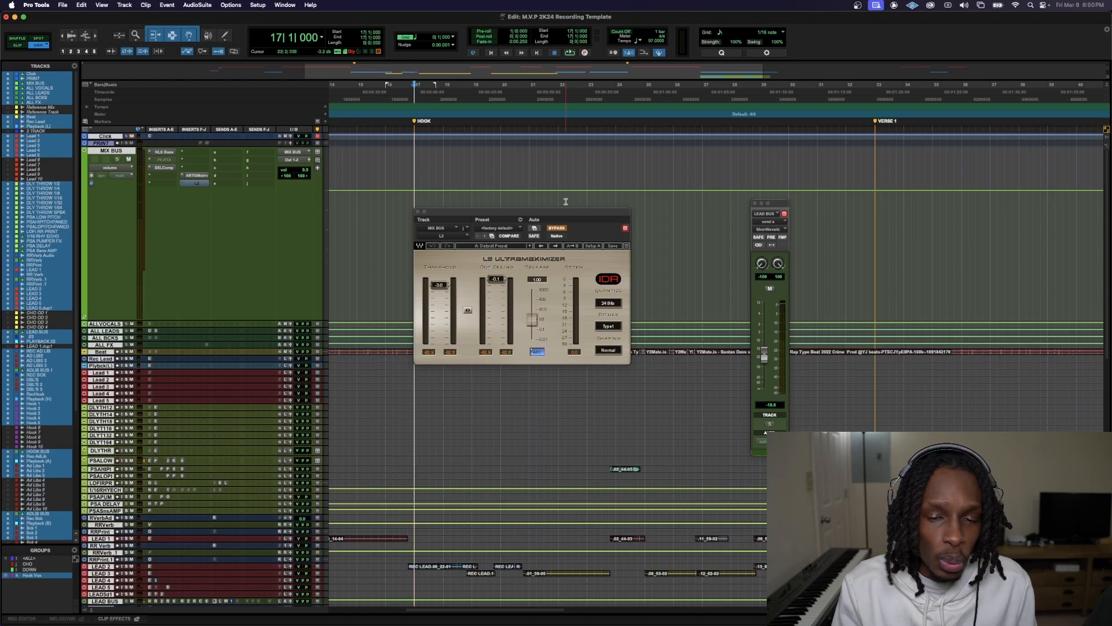
left_click(418, 212)
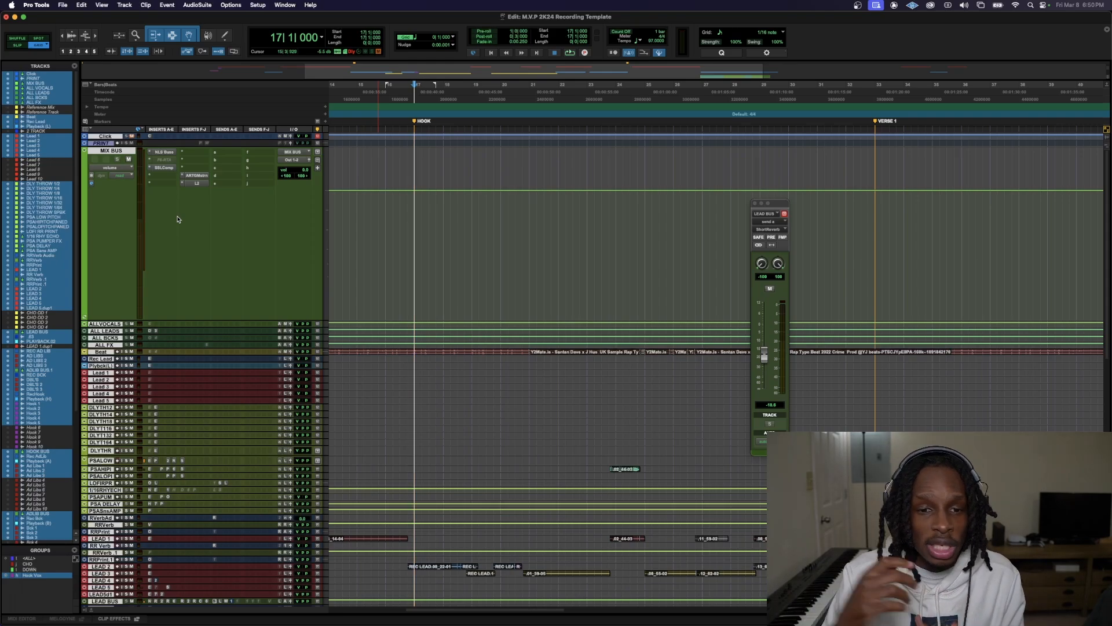
Play the hook from bar 17 and enlarge the LEAD BUS track
key("space")
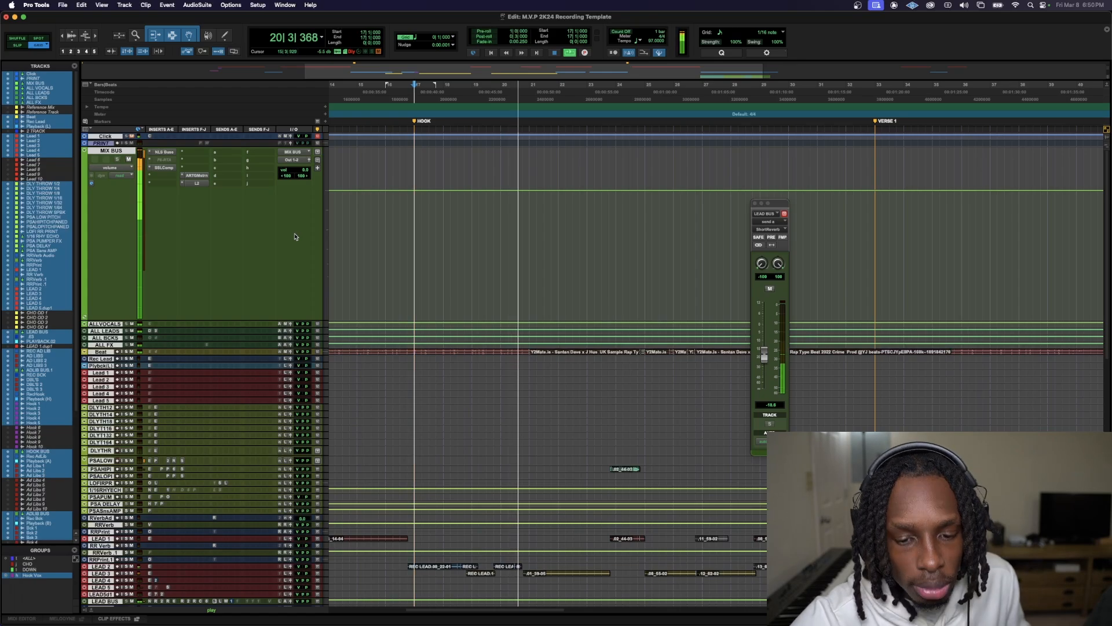
scroll(178, 493, "down", 10)
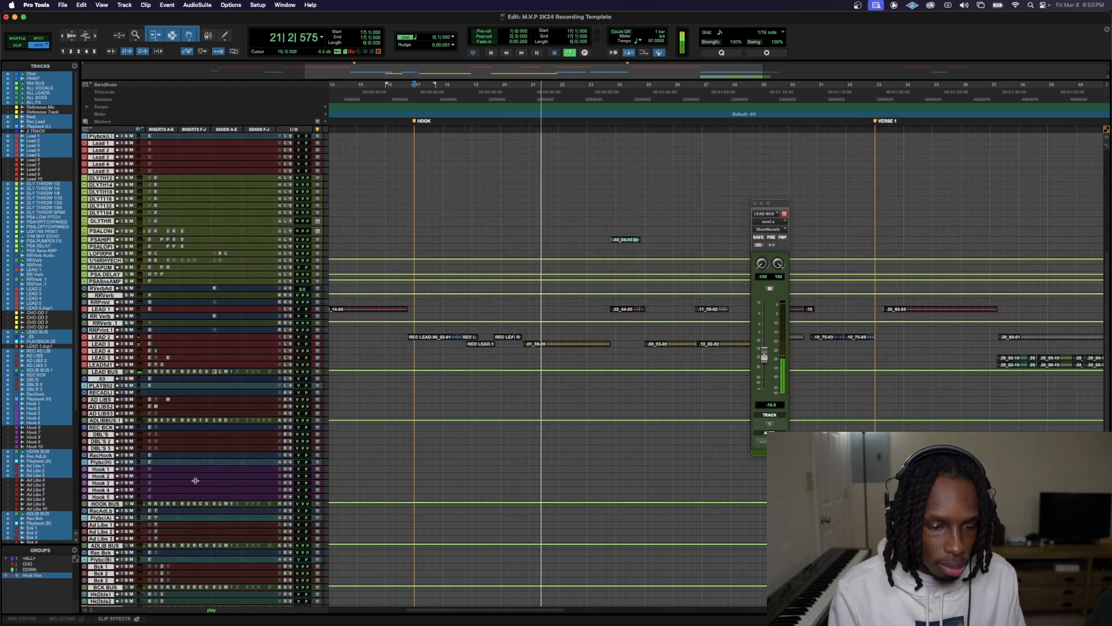
left_click_drag(215, 375, 240, 545)
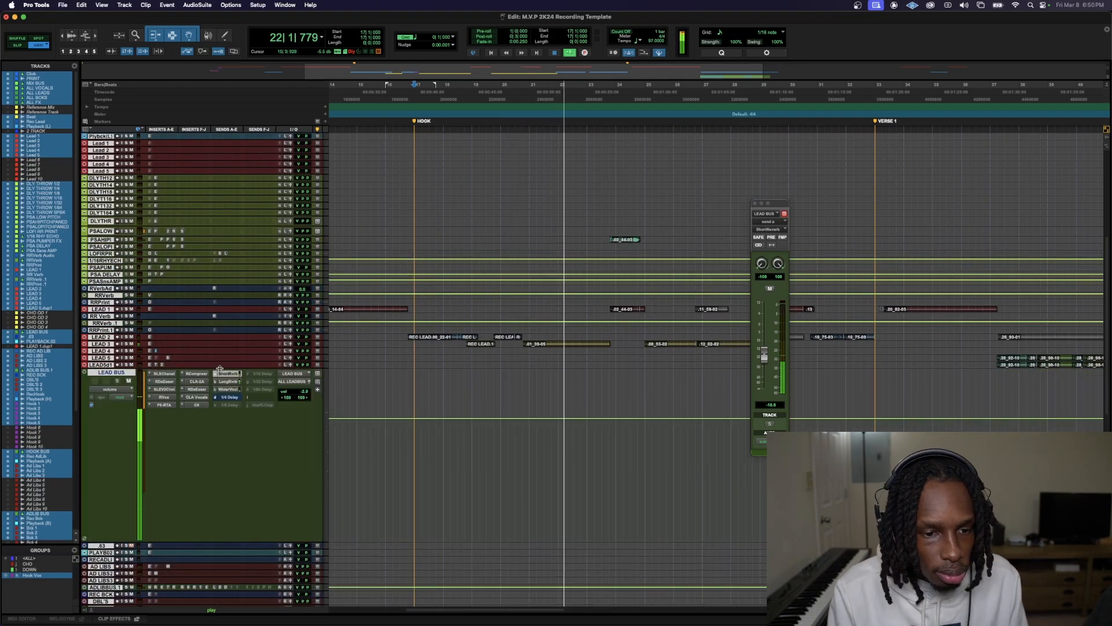
Unmute the LEAD BUS send to the 1/4 Delay, raise it to about -18.5 dB and stop playback
left_click(231, 398)
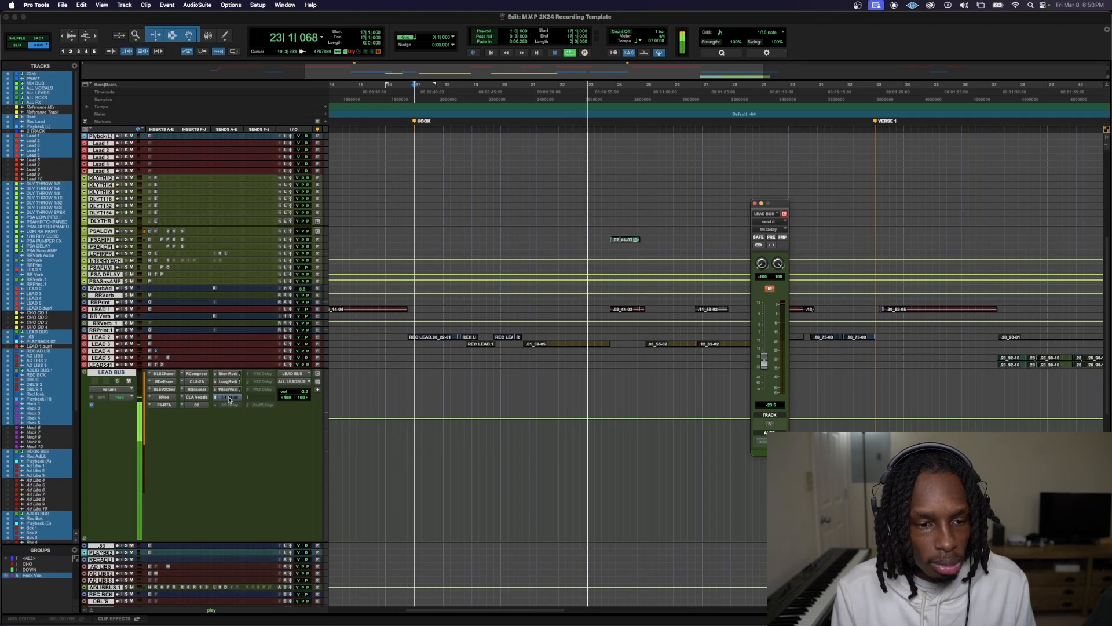
left_click(770, 289)
left_click_drag(762, 368, 764, 365)
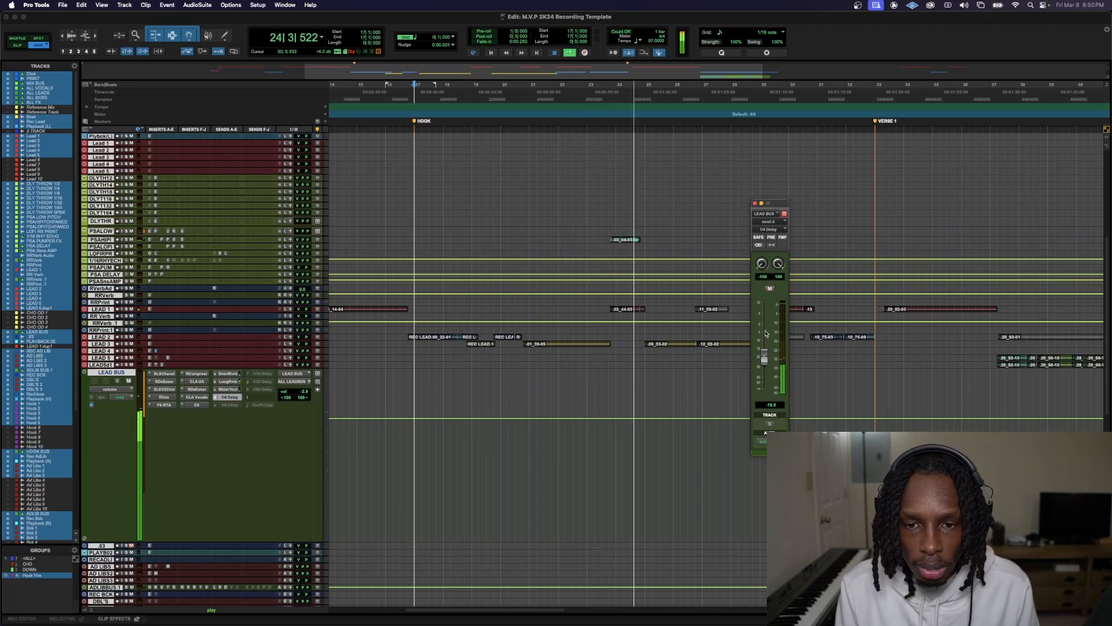
key("space")
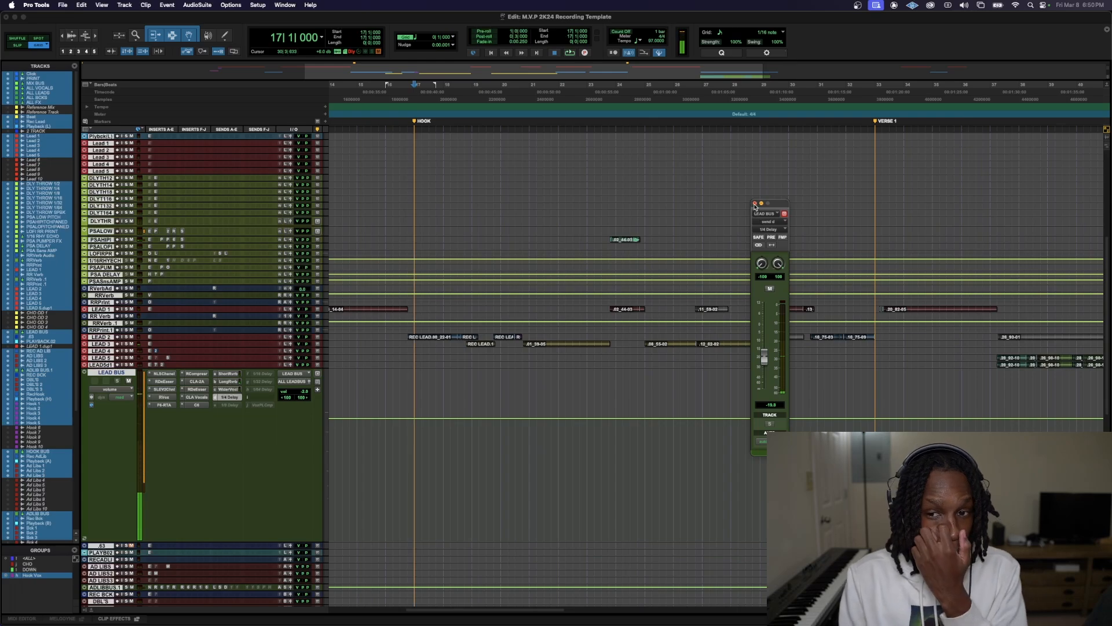
left_click(754, 202)
Enlarge the Beat track and look through the track layout from the beat down to the hook and background vocals
scroll(482, 444, "up", 5)
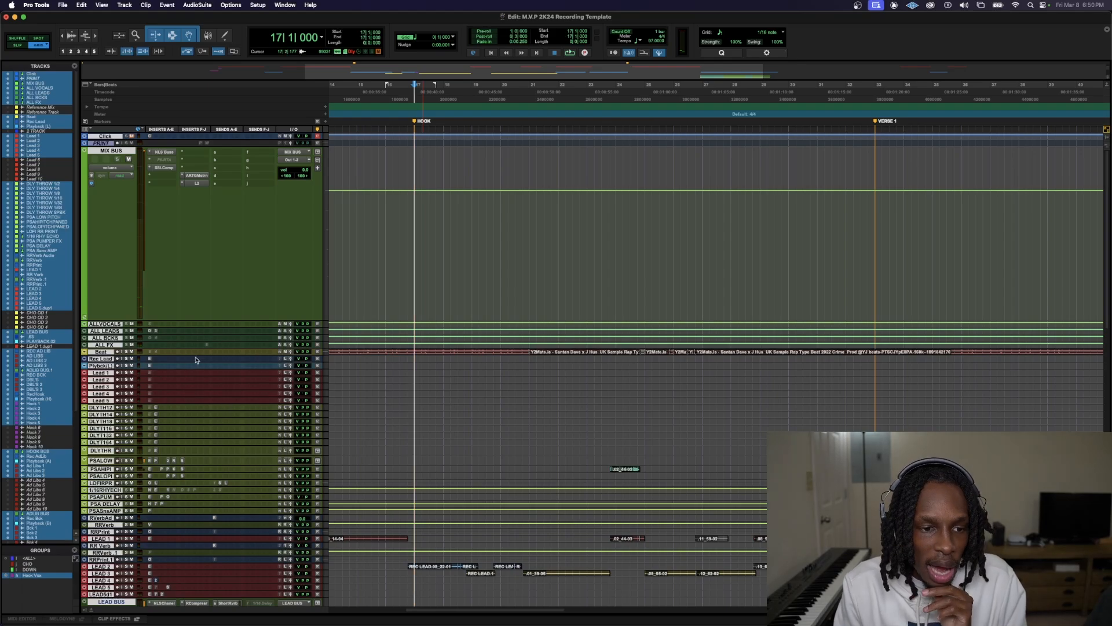
left_click_drag(195, 355, 242, 512)
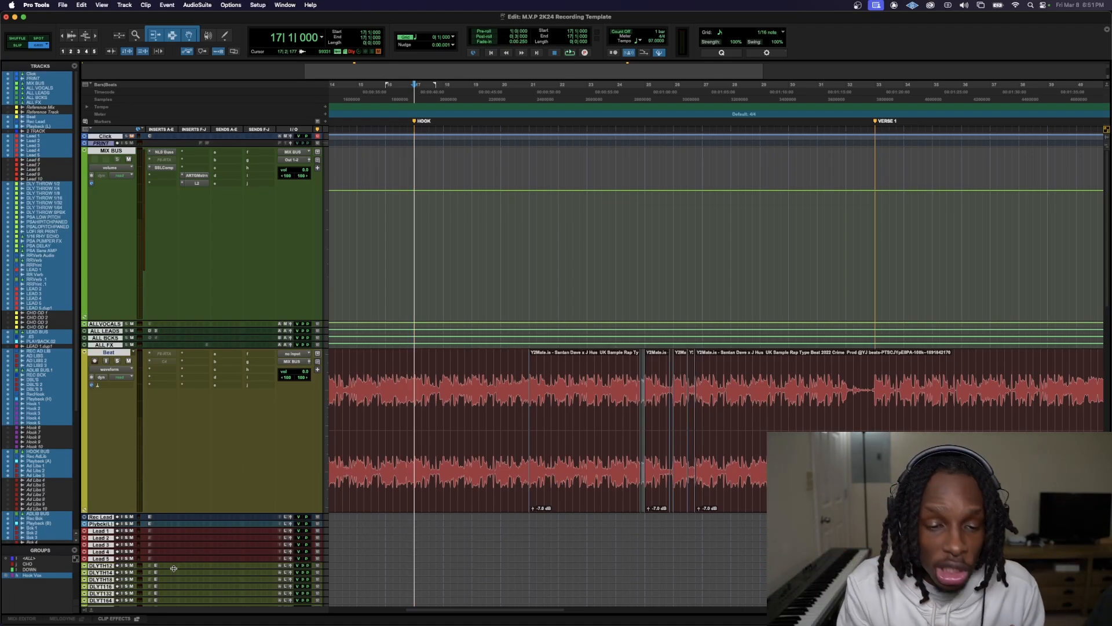
scroll(583, 530, "down", 10)
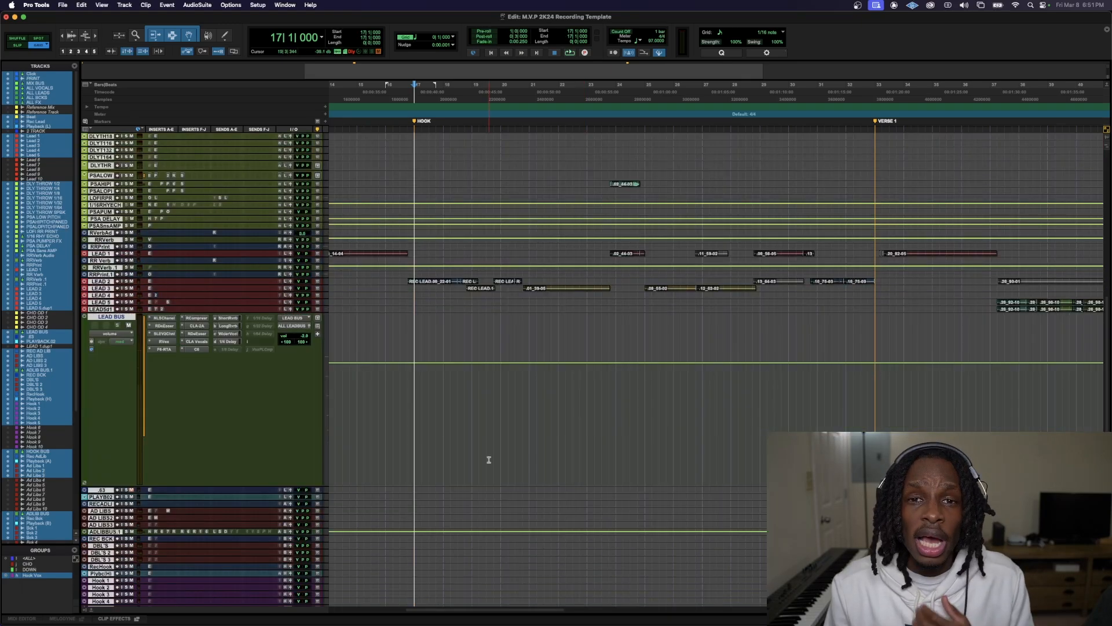
scroll(483, 451, "down", 1)
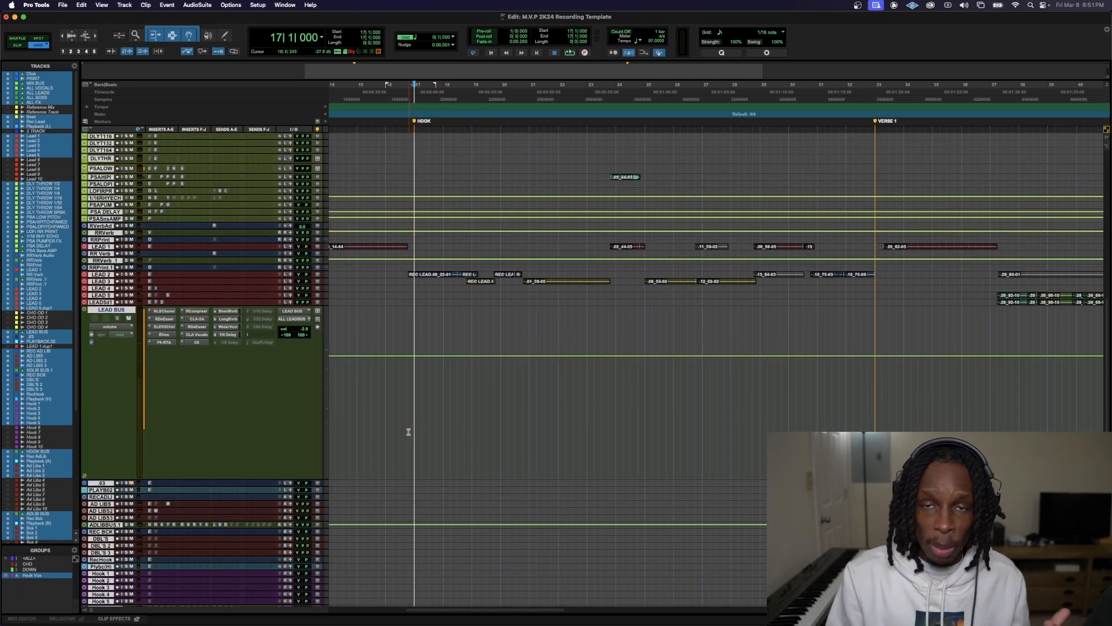
scroll(408, 432, "down", 2)
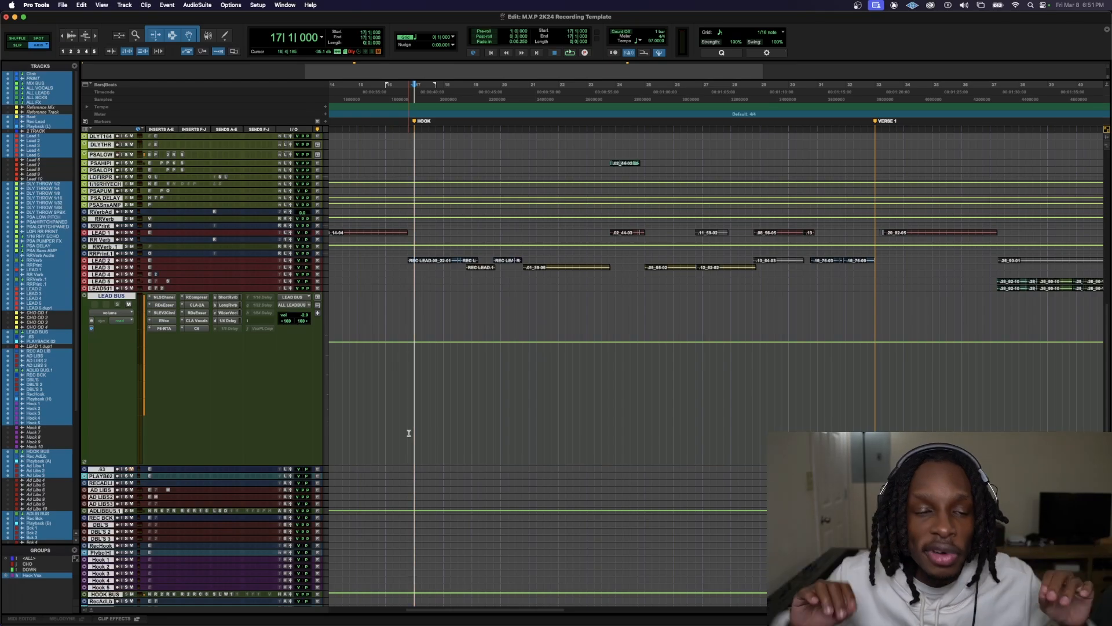
scroll(458, 490, "down", 5)
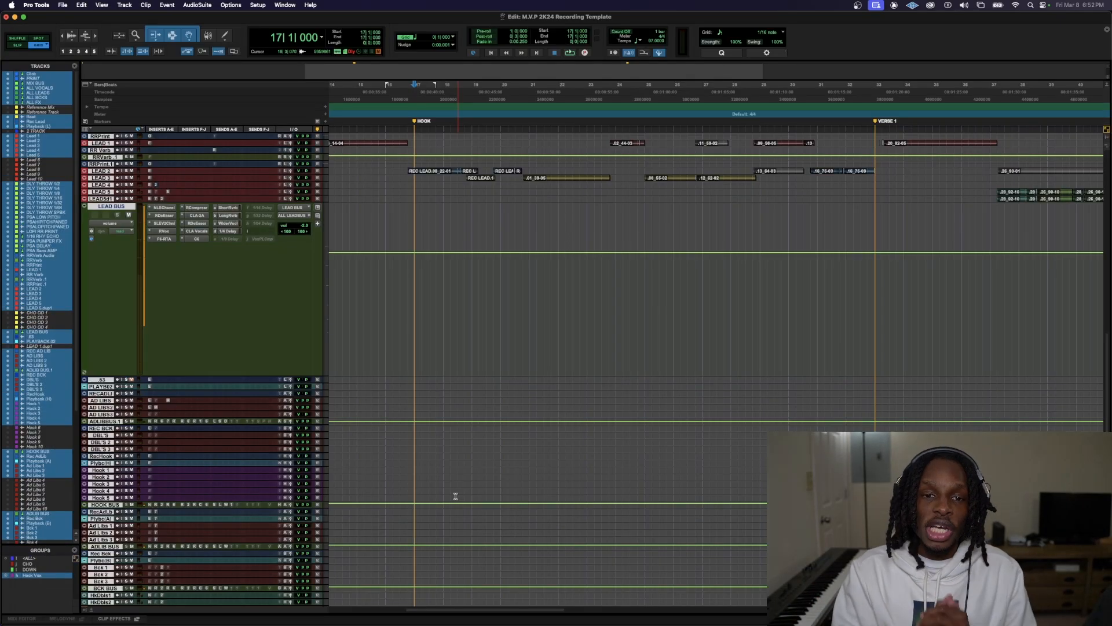
scroll(456, 497, "down", 11)
Shrink the enlarged tracks back to minimum height and return to the start of the track list
key("ctrl+Down")
key("ctrl+Down")
key("ctrl+Down")
key("ctrl+Down")
key("ctrl+Down")
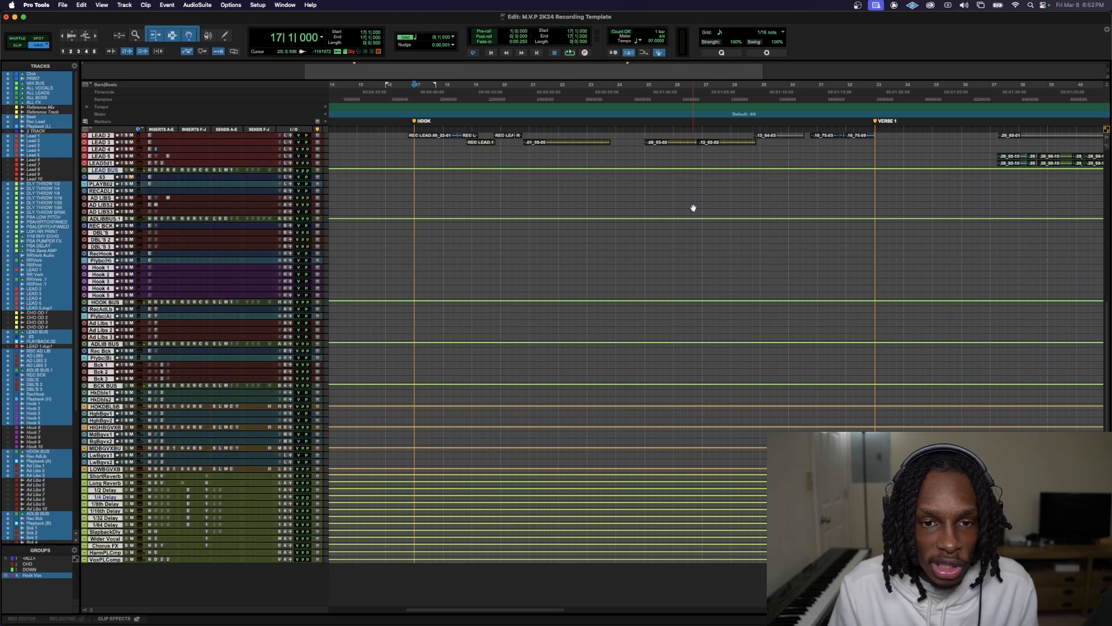
scroll(578, 238, "up", 15)
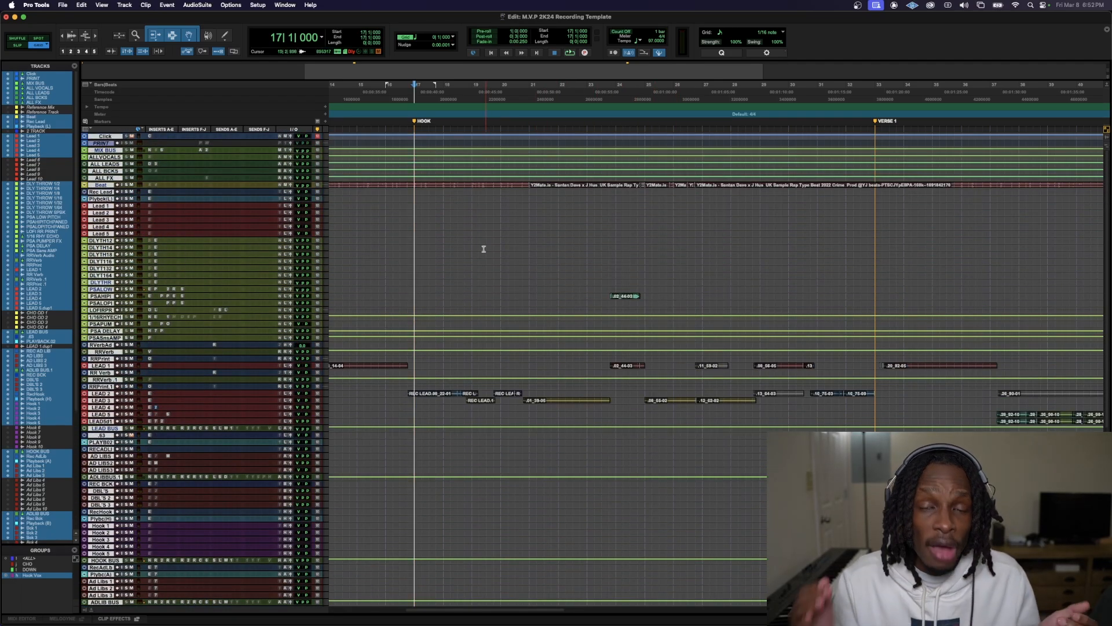